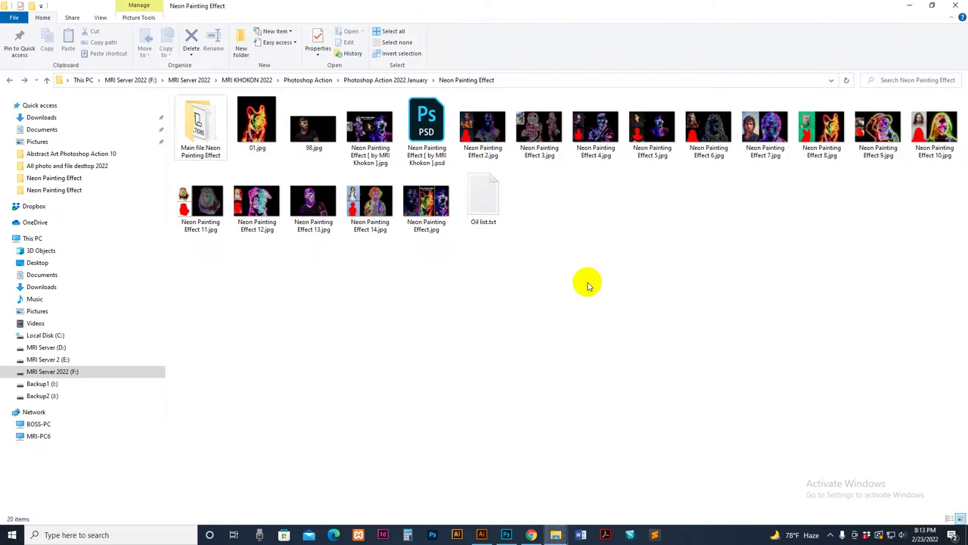
- Browse the neon painting sample images from Neon Painting Effect 2.jpg through Neon Painting Effect.jpg
{"action": "left_click", "coordinate": [356, 129]}
{"action": "left_click", "coordinate": [271, 136]}
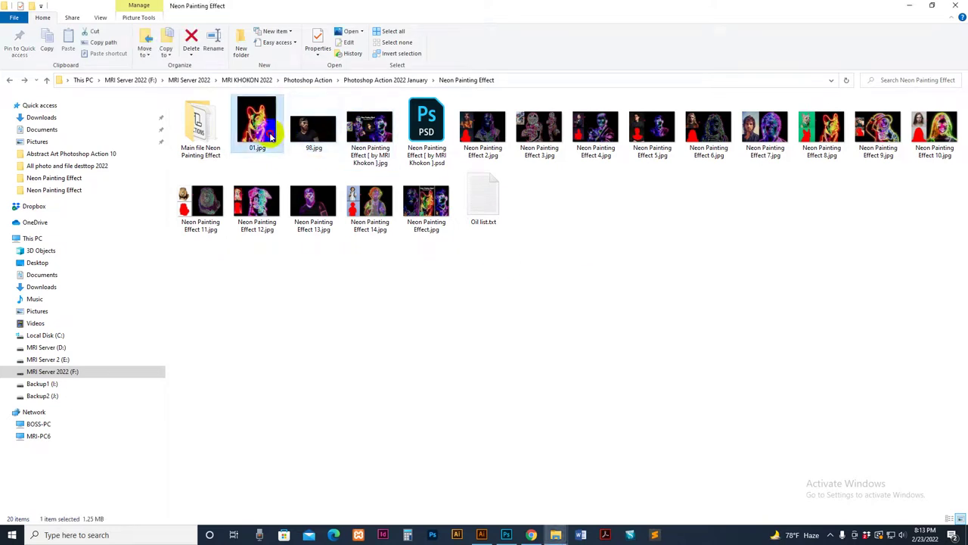
{"action": "double_click", "coordinate": [478, 131]}
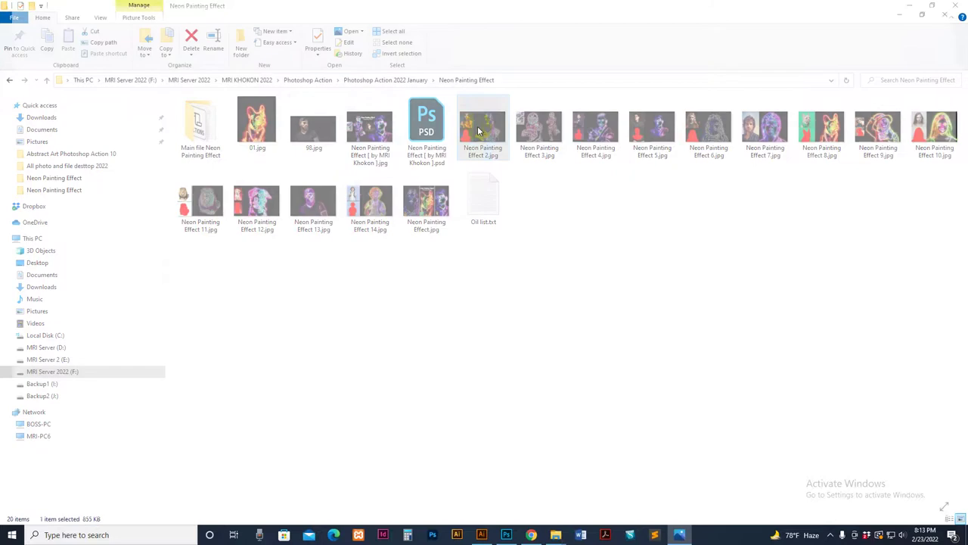
{"action": "key", "text": "Right"}
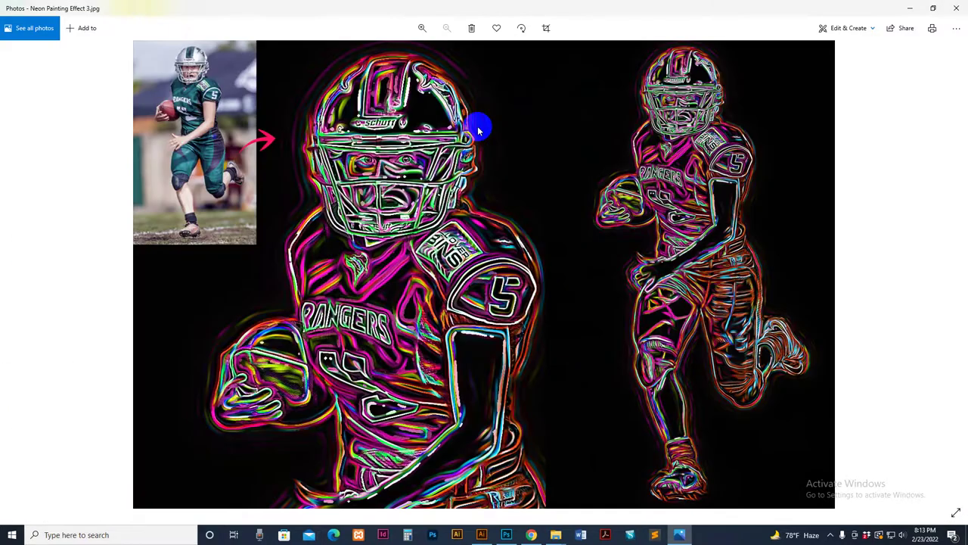
{"action": "key", "text": "Right"}
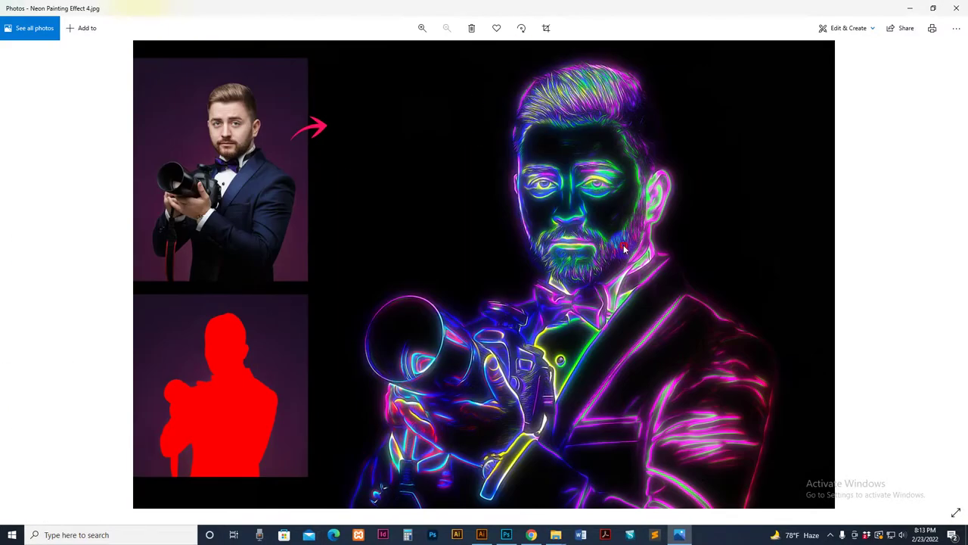
{"action": "key", "text": "Right"}
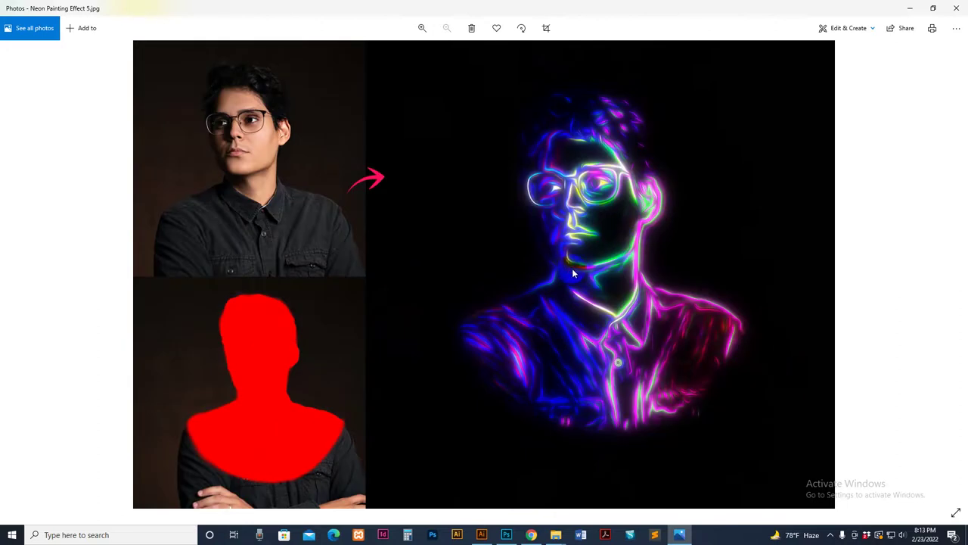
{"action": "key", "text": "Right"}
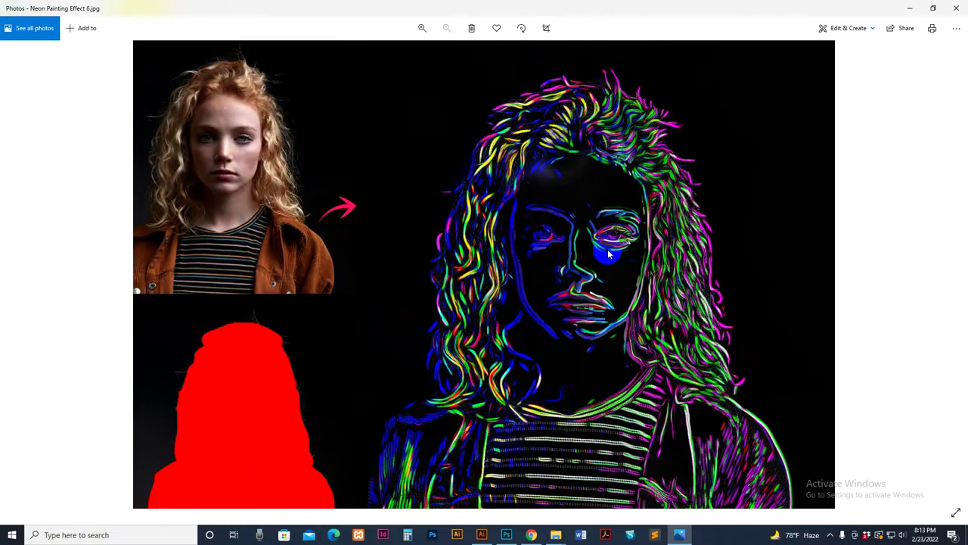
{"action": "key", "text": "Right"}
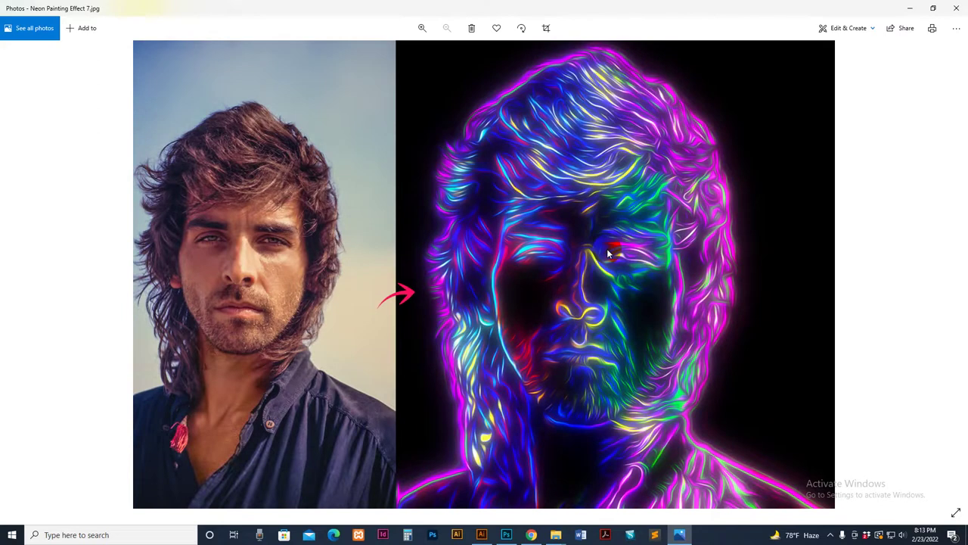
{"action": "key", "text": "Right"}
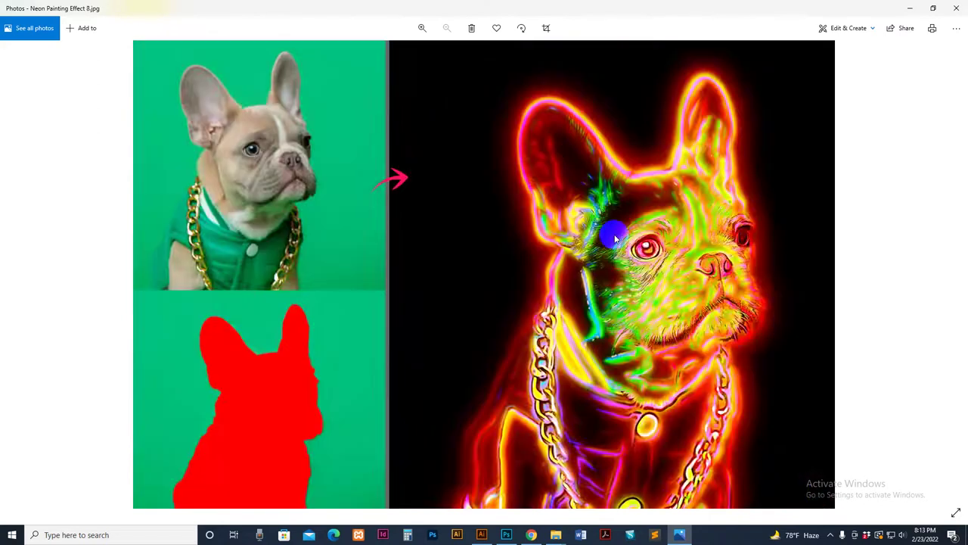
{"action": "key", "text": "Right"}
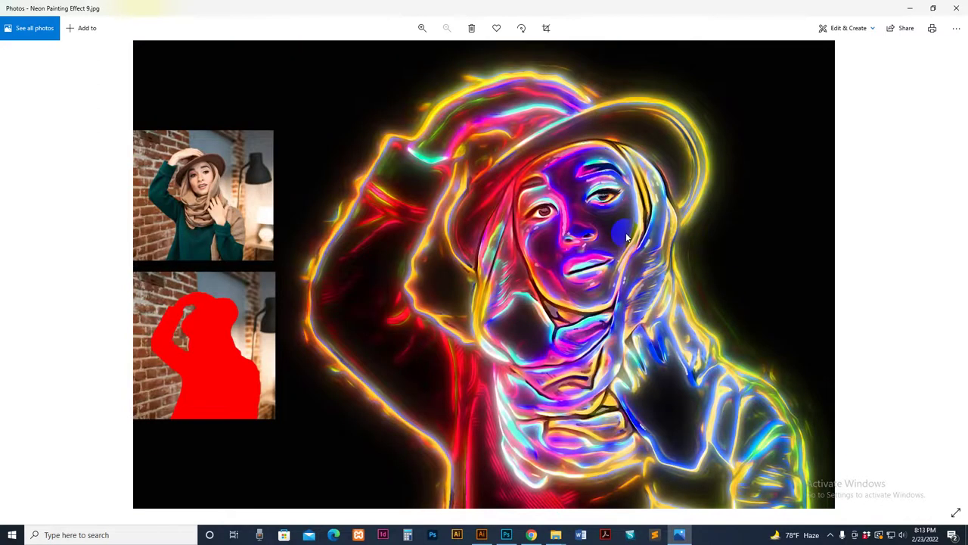
{"action": "key", "text": "Left"}
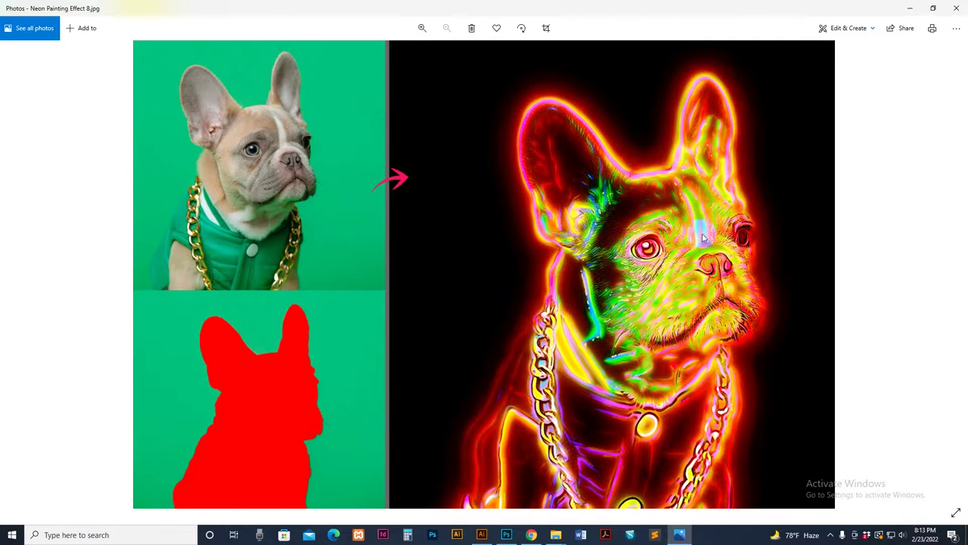
{"action": "key", "text": "Right"}
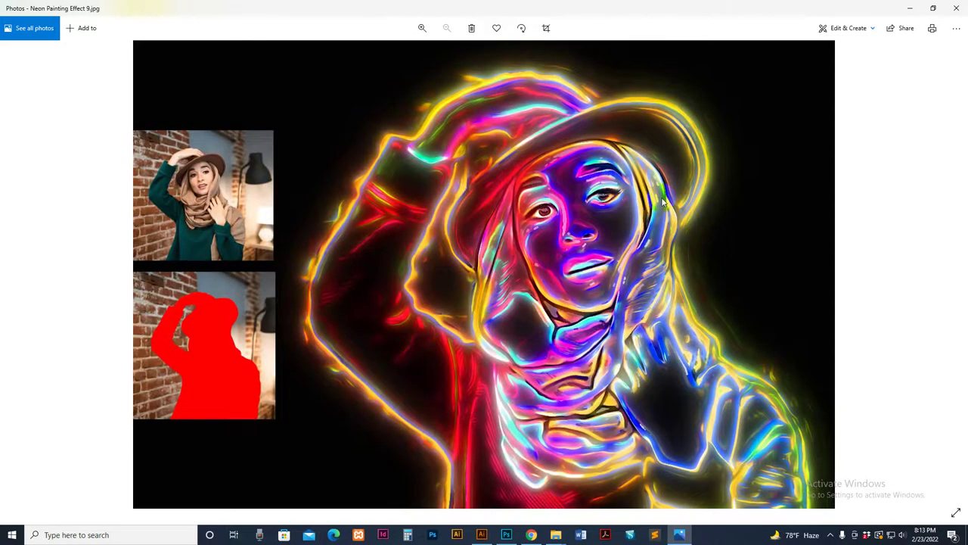
{"action": "key", "text": "Right"}
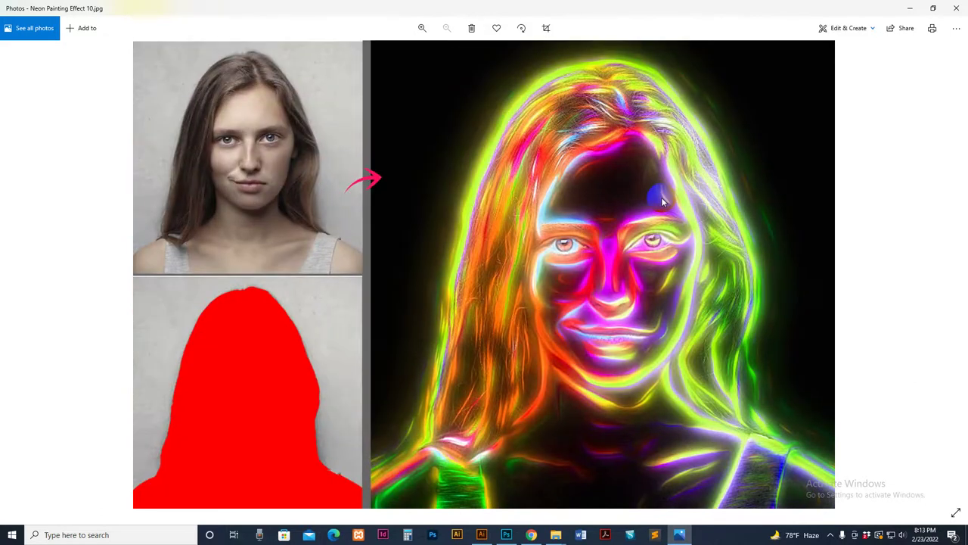
{"action": "key", "text": "Right"}
{"action": "key", "text": "Right"}
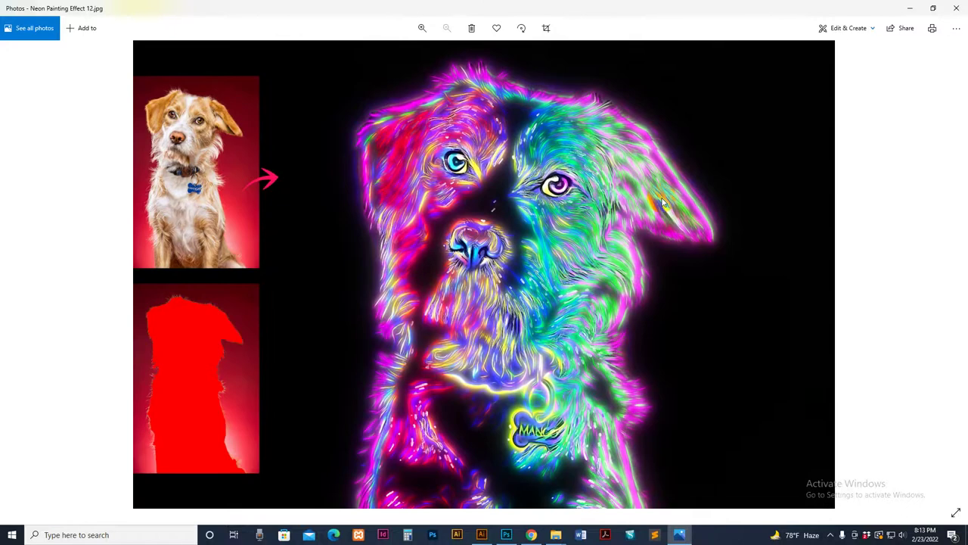
{"action": "key", "text": "Right"}
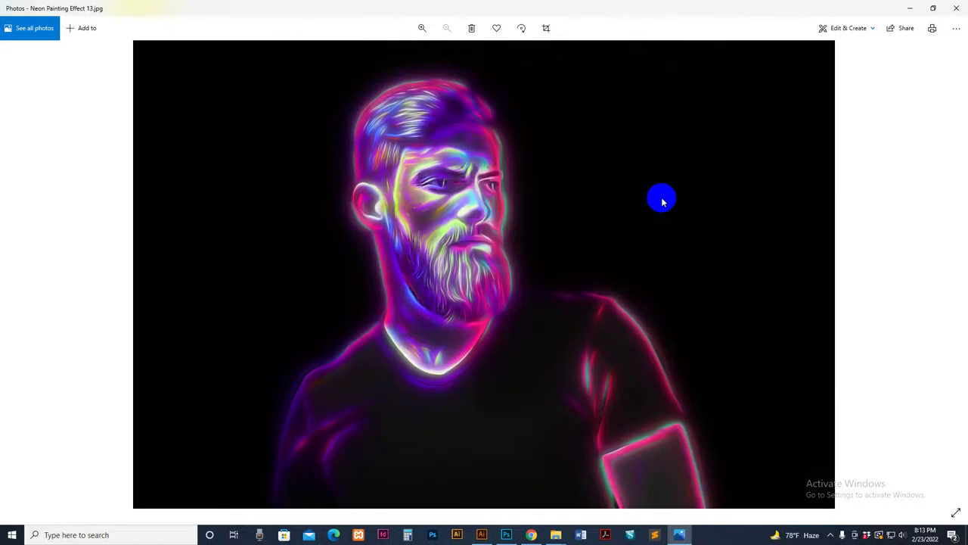
{"action": "key", "text": "Right"}
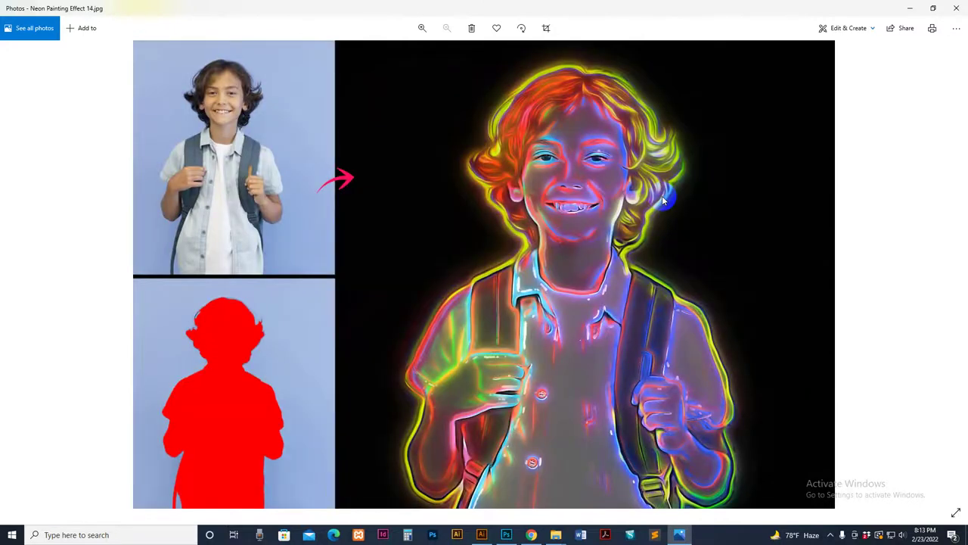
{"action": "key", "text": "Right"}
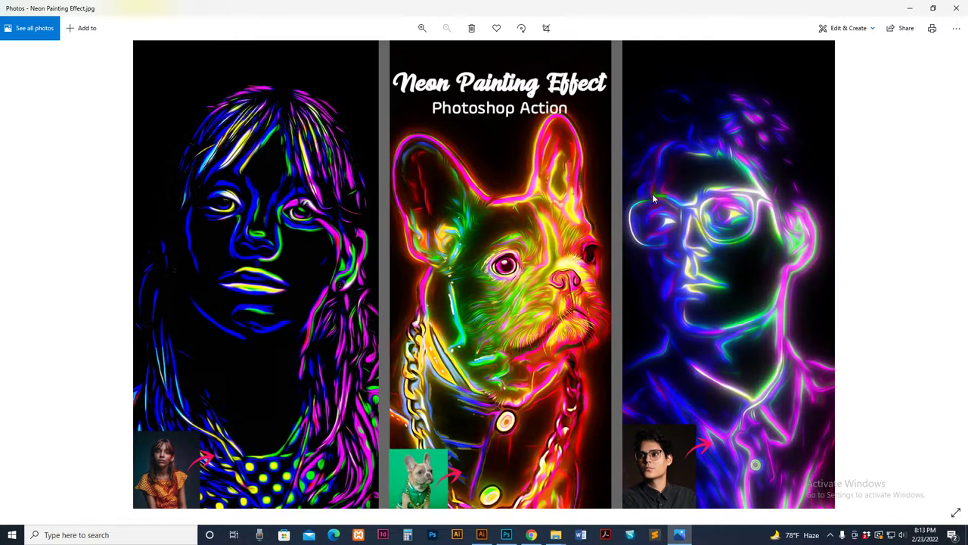
{"action": "key", "text": "Right"}
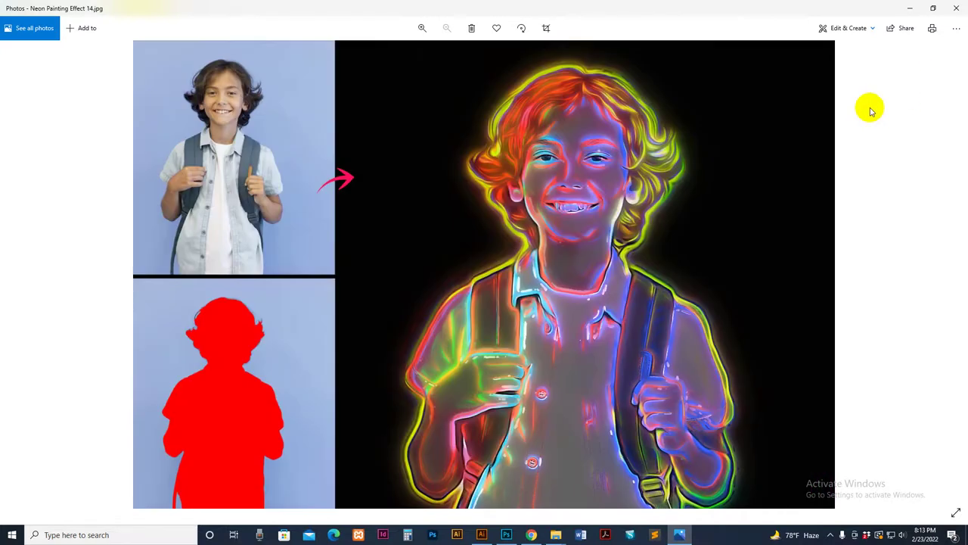
{"action": "left_click", "coordinate": [955, 8]}
- Refresh the folder view and open the Main file Neon Painting Effect subfolder
{"action": "right_click", "coordinate": [541, 296]}
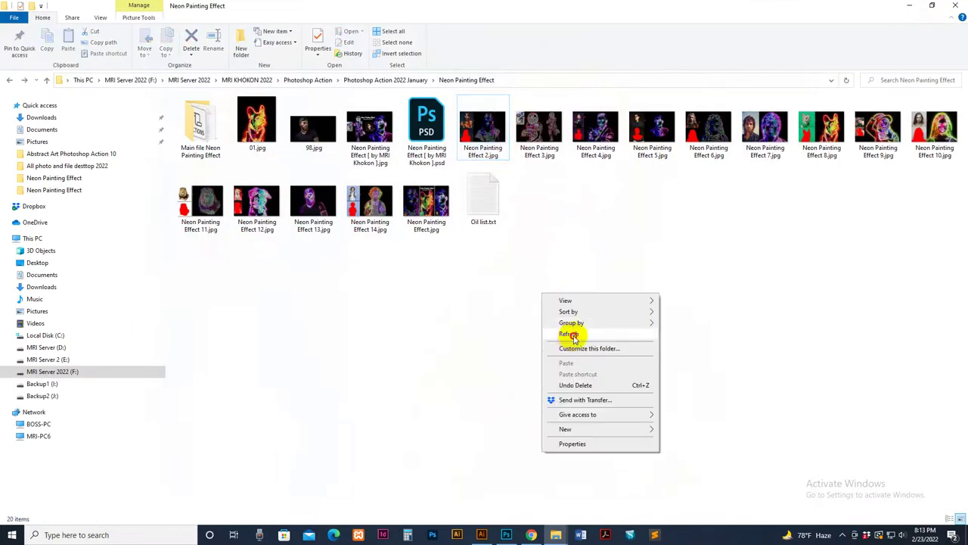
{"action": "left_click", "coordinate": [568, 333]}
{"action": "double_click", "coordinate": [199, 132]}
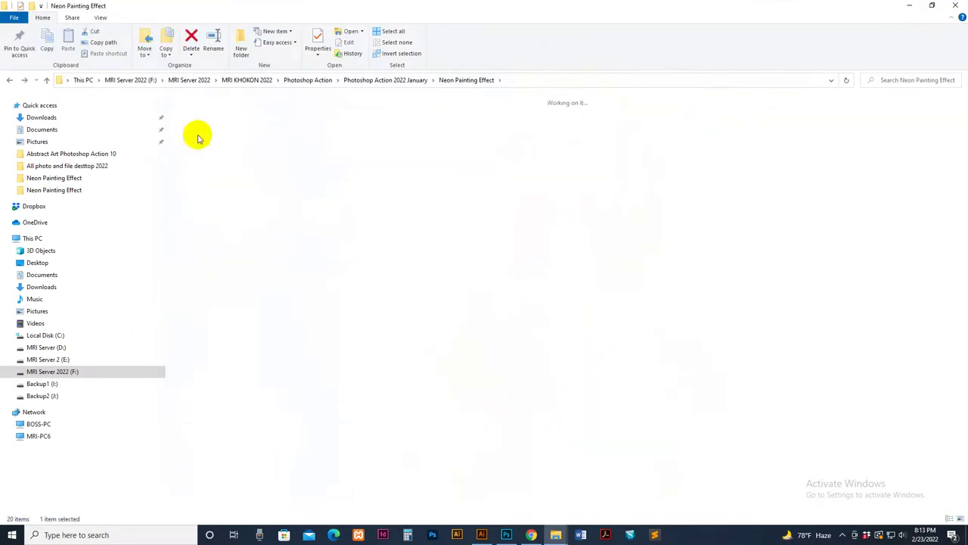
- View CS5.5,CS6 Oil.jpg to check where the Oil Paint filter is located in the older Photoshop versions
{"action": "left_click", "coordinate": [197, 125]}
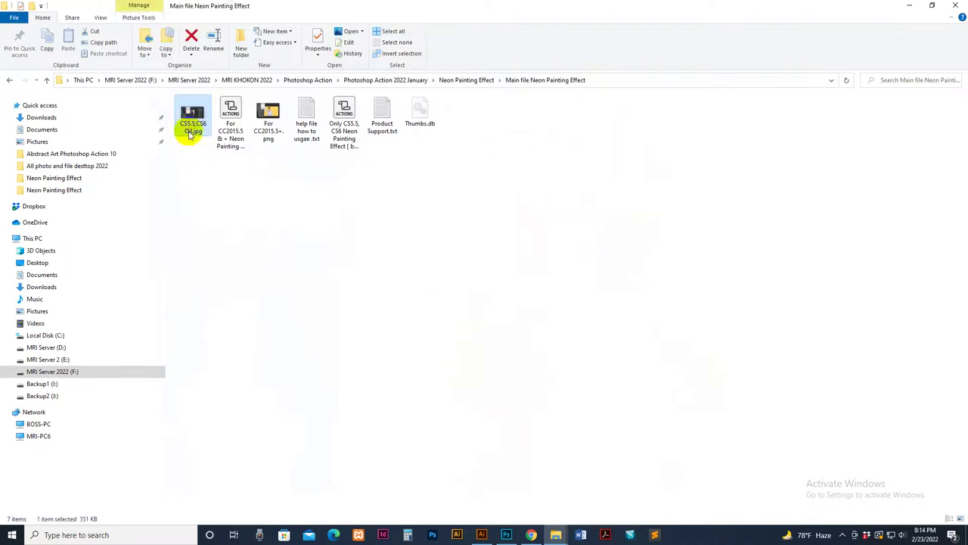
{"action": "double_click", "coordinate": [195, 113]}
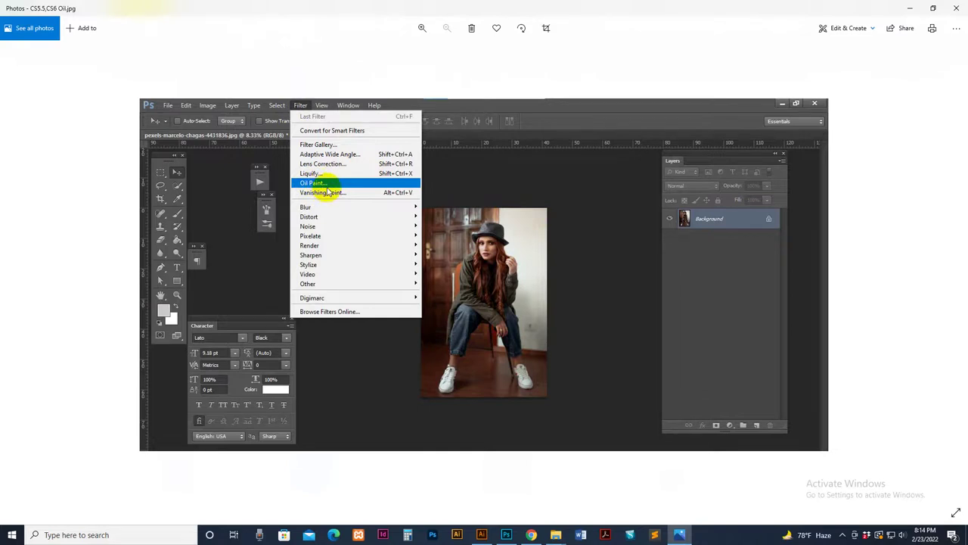
{"action": "left_click", "coordinate": [955, 8]}
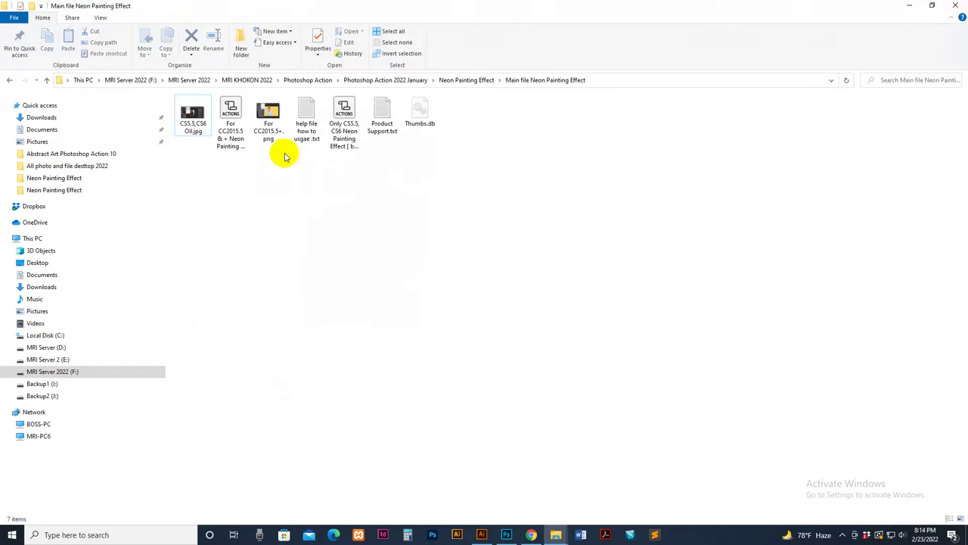
- View For CC2015.5+.png to check the Oil Paint filter's location in newer Photoshop versions, and refresh the folder view
{"action": "left_click", "coordinate": [267, 114]}
{"action": "double_click", "coordinate": [267, 113]}
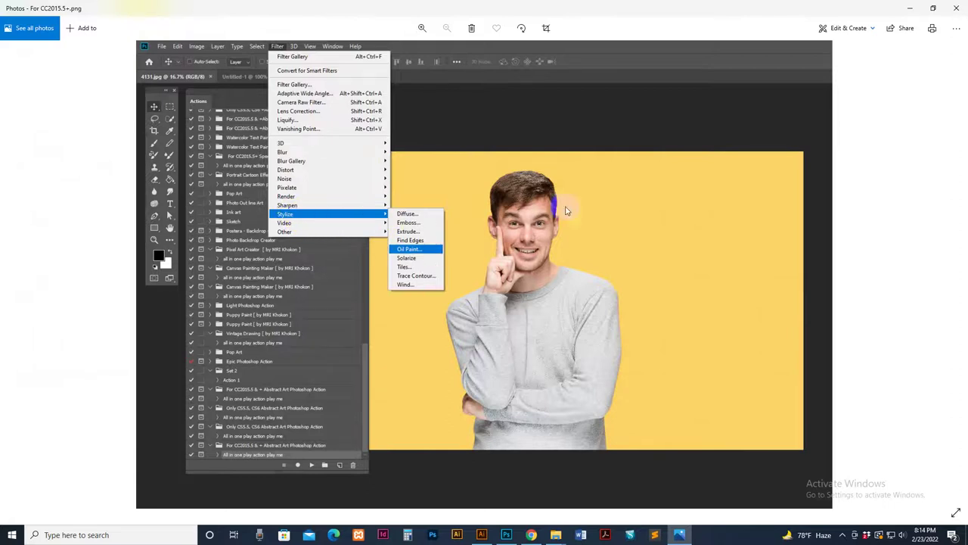
{"action": "left_click", "coordinate": [957, 9]}
{"action": "right_click", "coordinate": [372, 234]}
{"action": "left_click", "coordinate": [396, 277]}
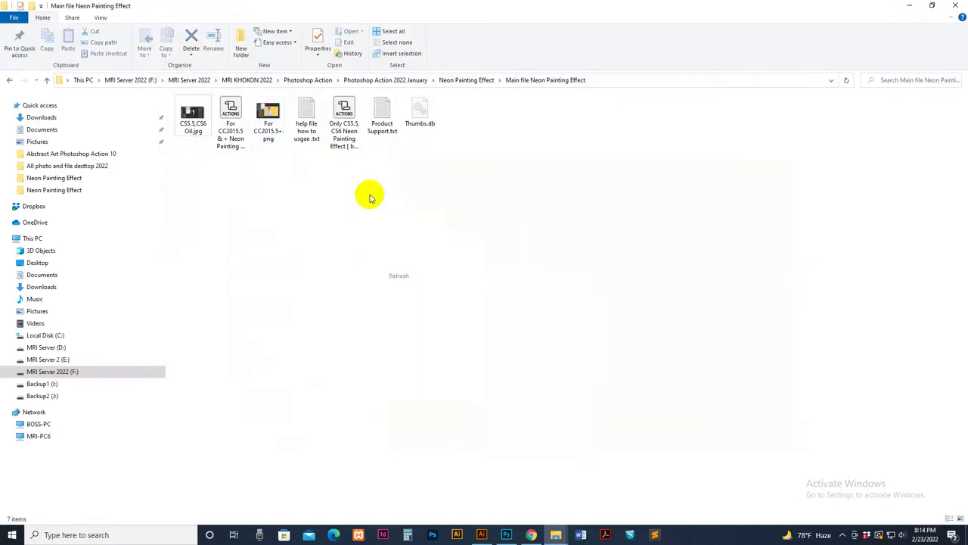
- Read through the usage instructions in the help file text document and close it
{"action": "double_click", "coordinate": [308, 121]}
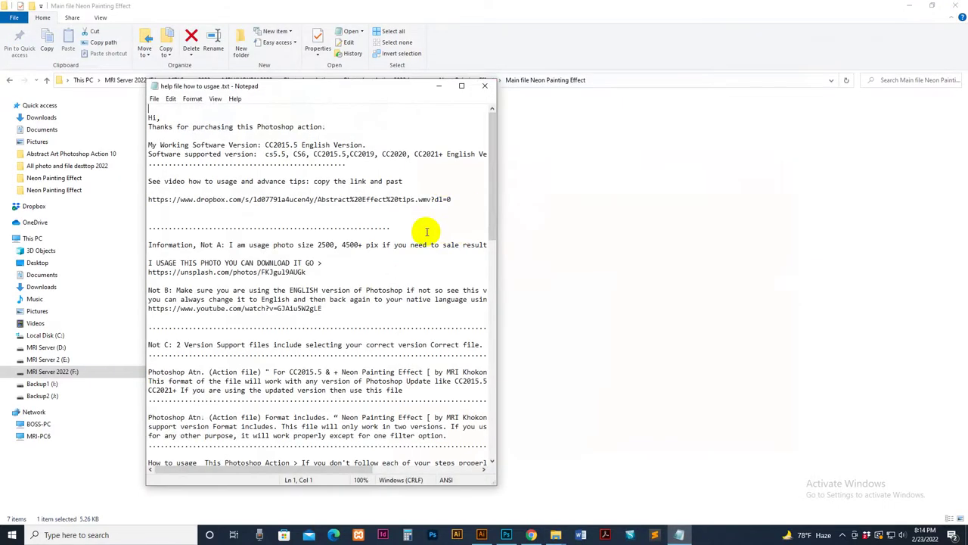
{"action": "scroll", "coordinate": [425, 156], "scroll_direction": "down", "scroll_amount": 12}
{"action": "left_click", "coordinate": [485, 85]}
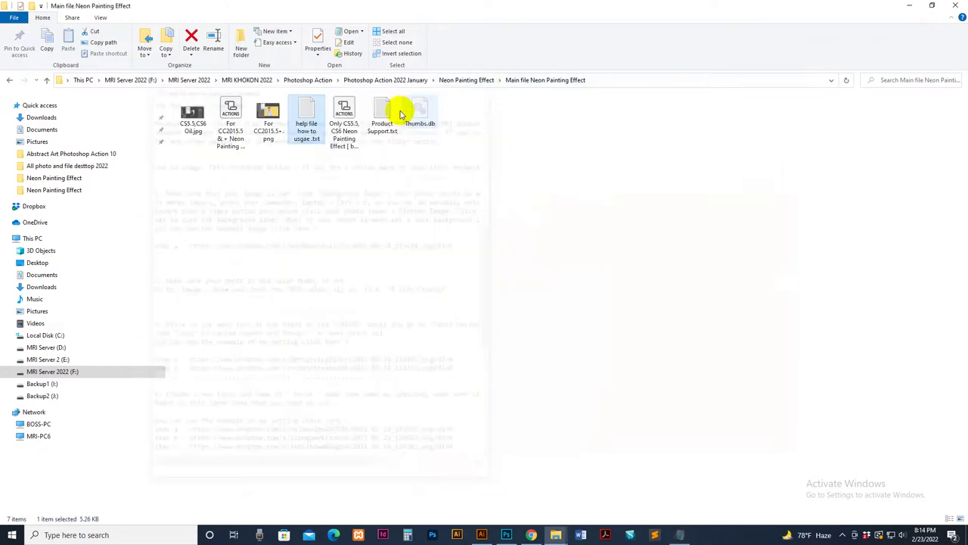
- Open Product Support.txt in a wider window, examine its support and contact instructions, and close it
{"action": "left_click", "coordinate": [384, 115]}
{"action": "double_click", "coordinate": [386, 115]}
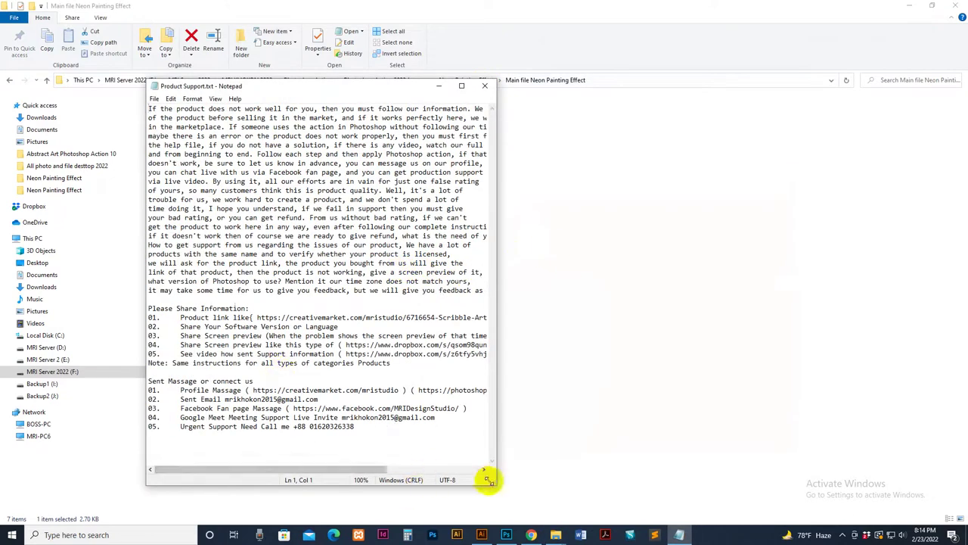
{"action": "left_click_drag", "start_coordinate": [526, 487], "coordinate": [634, 497]}
{"action": "left_click_drag", "start_coordinate": [421, 427], "coordinate": [130, 290]}
{"action": "left_click", "coordinate": [481, 110]}
{"action": "left_click", "coordinate": [623, 85]}
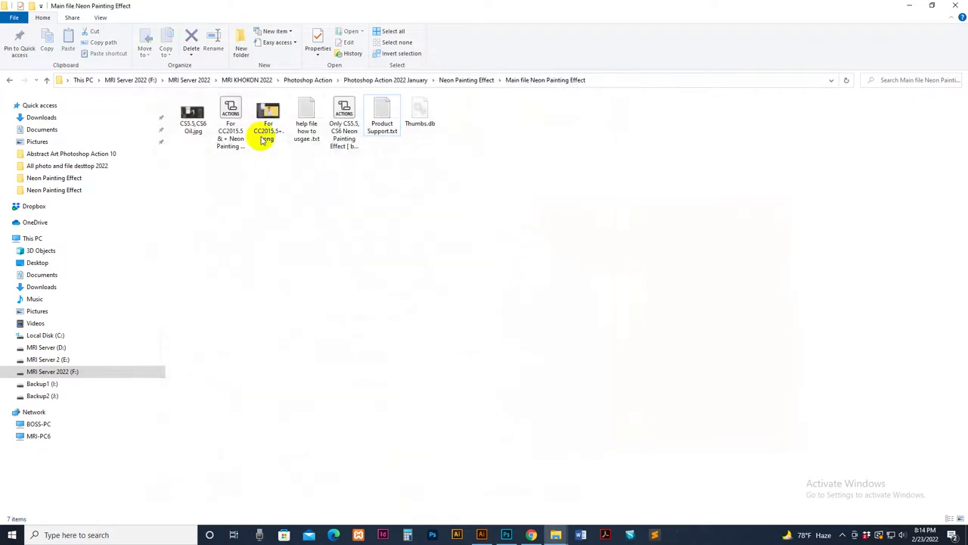
- Select the Neon Painting Effect action file made for CC2015.5 and newer versions
{"action": "left_click", "coordinate": [234, 120]}
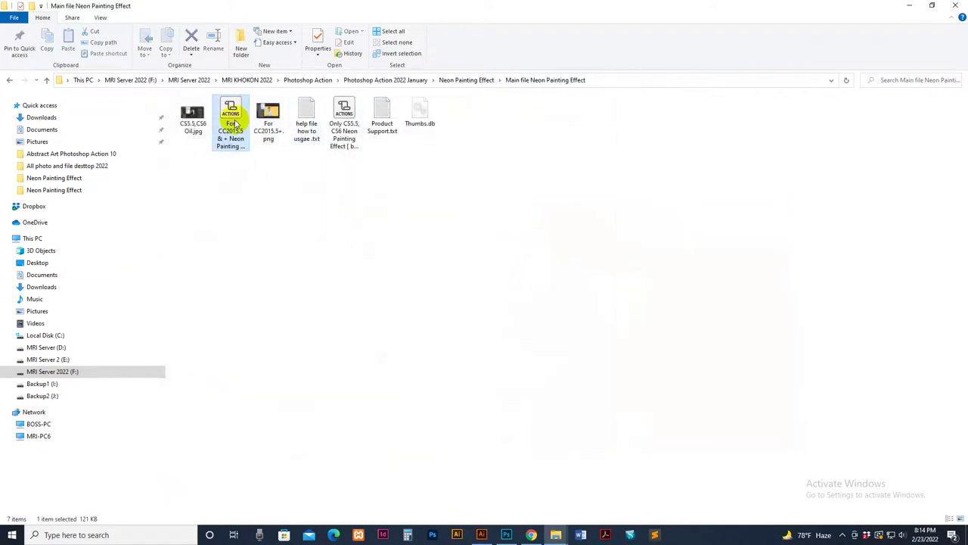
{"action": "left_click", "coordinate": [401, 255]}
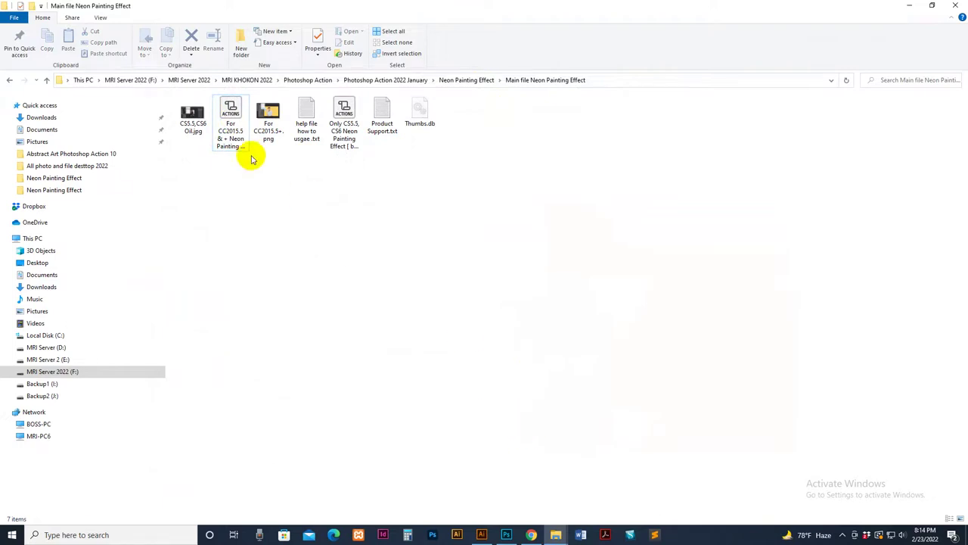
{"action": "left_click", "coordinate": [231, 126]}
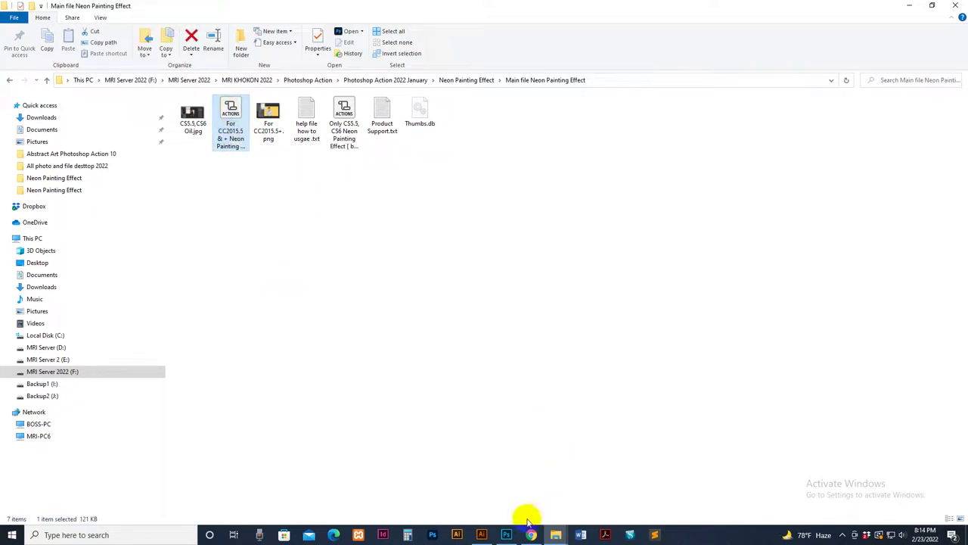
- Switch to Photoshop, bring up the full list of actions, and place it beside the toolbar
{"action": "left_click", "coordinate": [506, 535]}
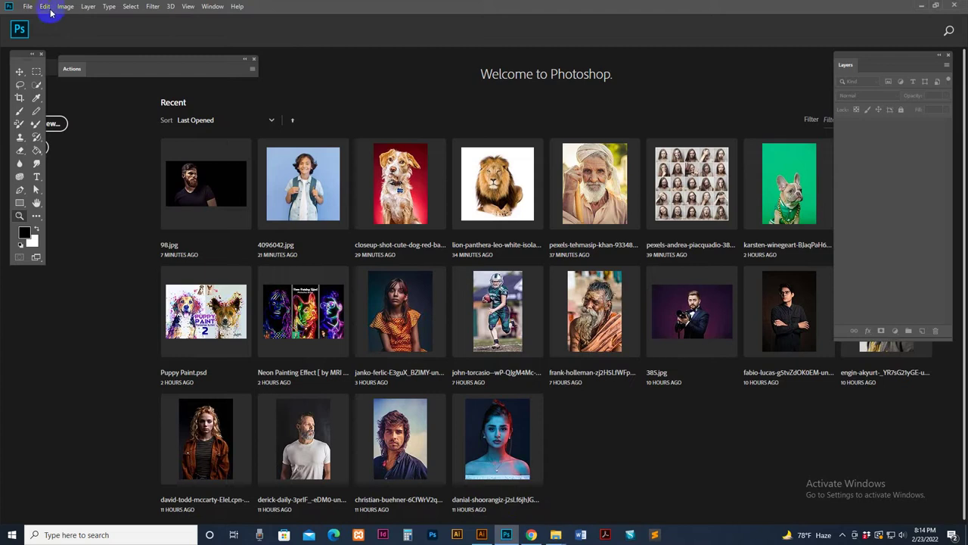
{"action": "left_click", "coordinate": [212, 6]}
{"action": "left_click", "coordinate": [227, 76]}
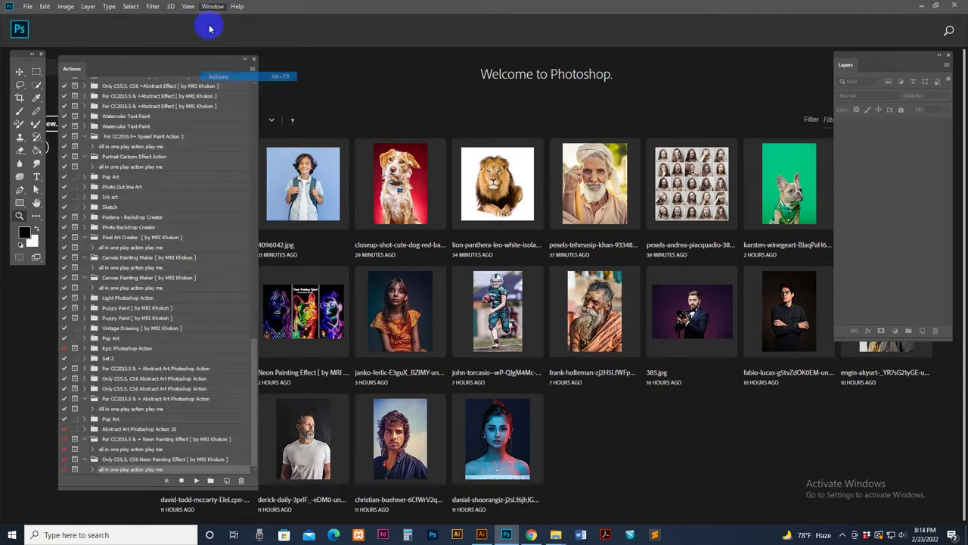
{"action": "left_click_drag", "start_coordinate": [102, 58], "coordinate": [152, 65]}
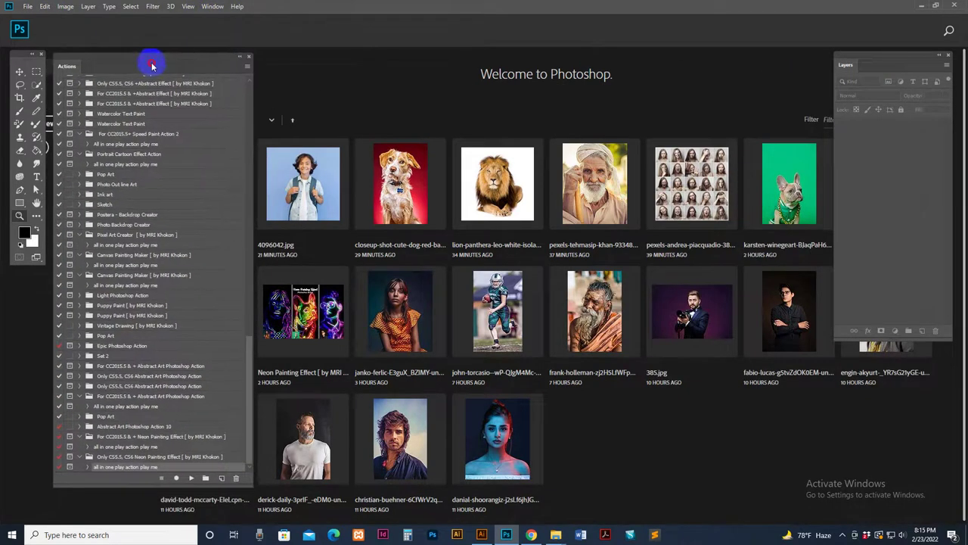
- Start loading actions and browse to the Main file Neon Painting Effect folder
{"action": "left_click", "coordinate": [248, 68]}
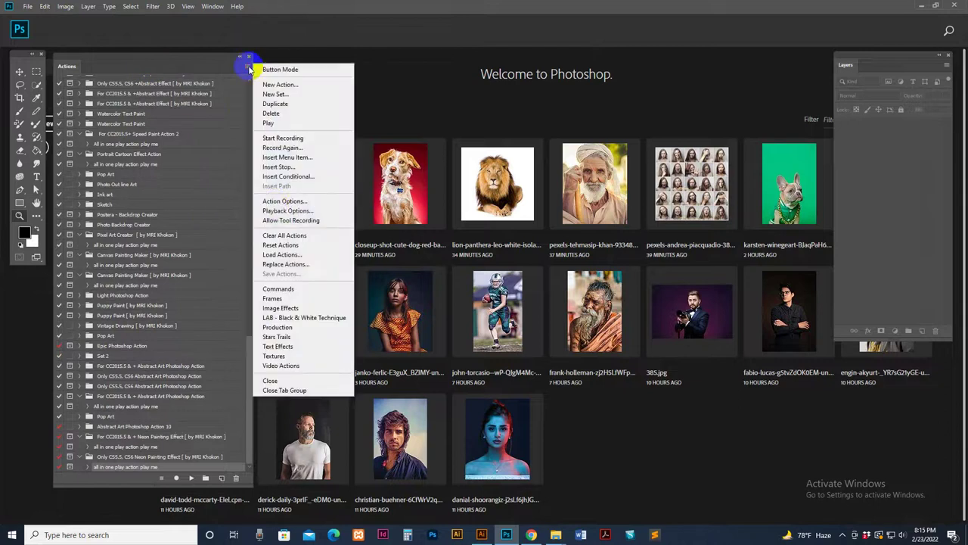
{"action": "left_click", "coordinate": [296, 257]}
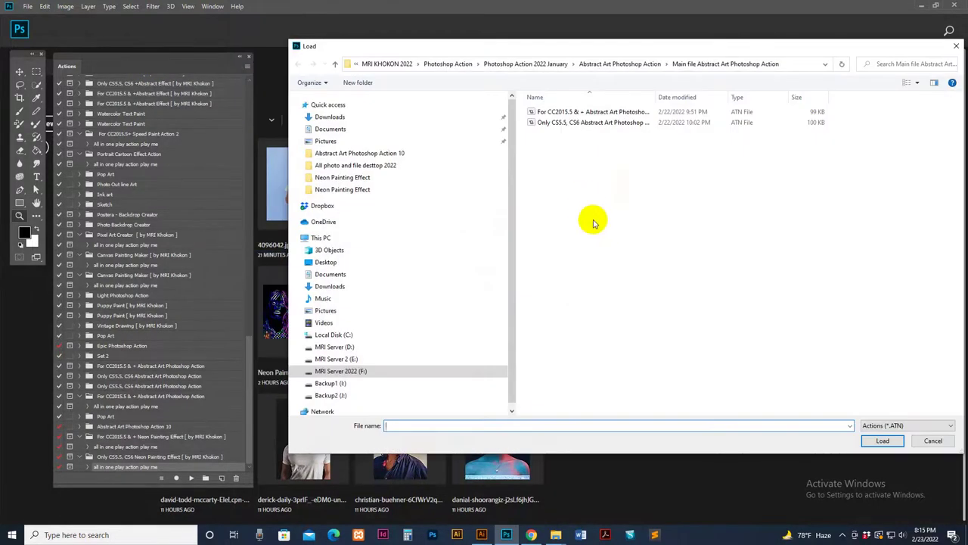
{"action": "left_click", "coordinate": [351, 181]}
{"action": "left_click", "coordinate": [609, 275]}
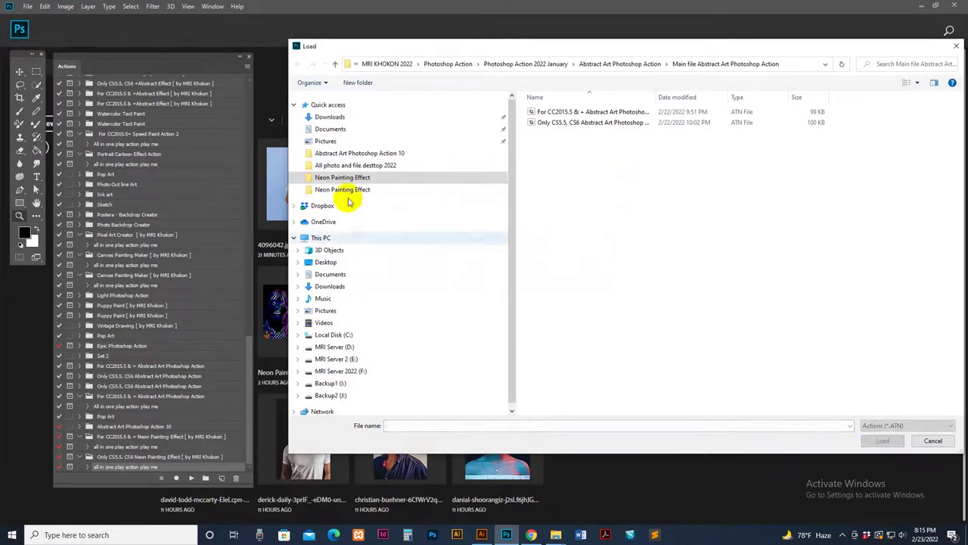
{"action": "left_click", "coordinate": [345, 190]}
{"action": "double_click", "coordinate": [530, 127]}
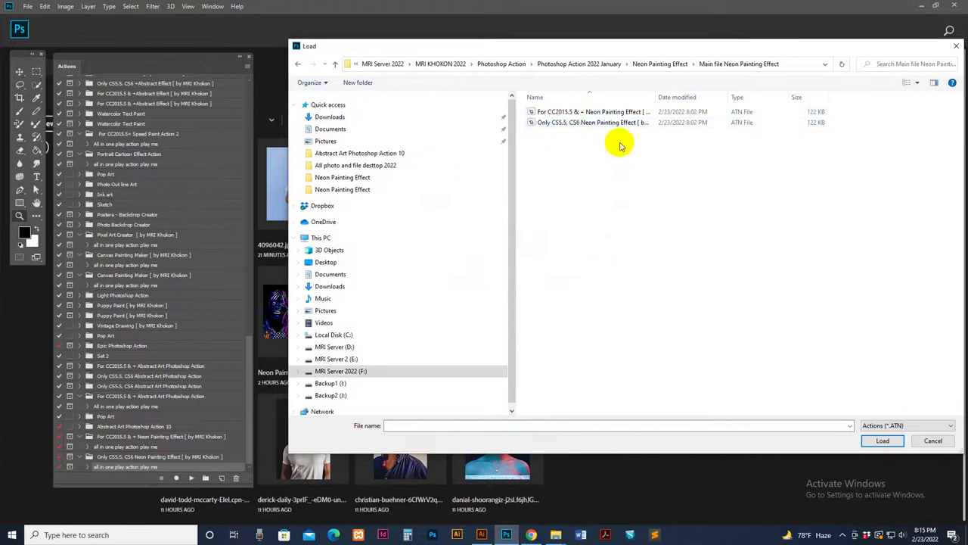
- Load the For CC2015.5 & + Neon Painting Effect action file and select its "all in one play action play me" action
{"action": "left_click", "coordinate": [567, 112]}
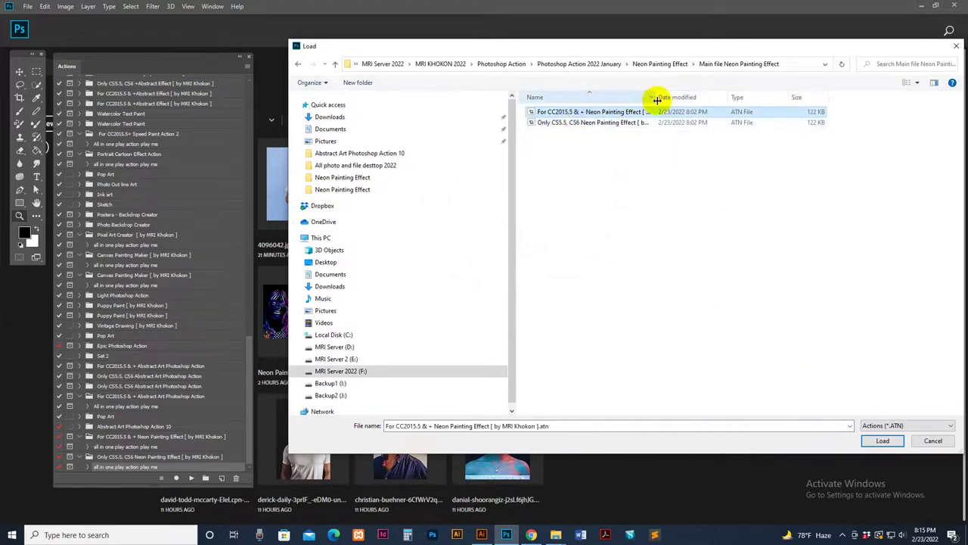
{"action": "left_click_drag", "start_coordinate": [655, 96], "coordinate": [694, 96]}
{"action": "left_click", "coordinate": [575, 112]}
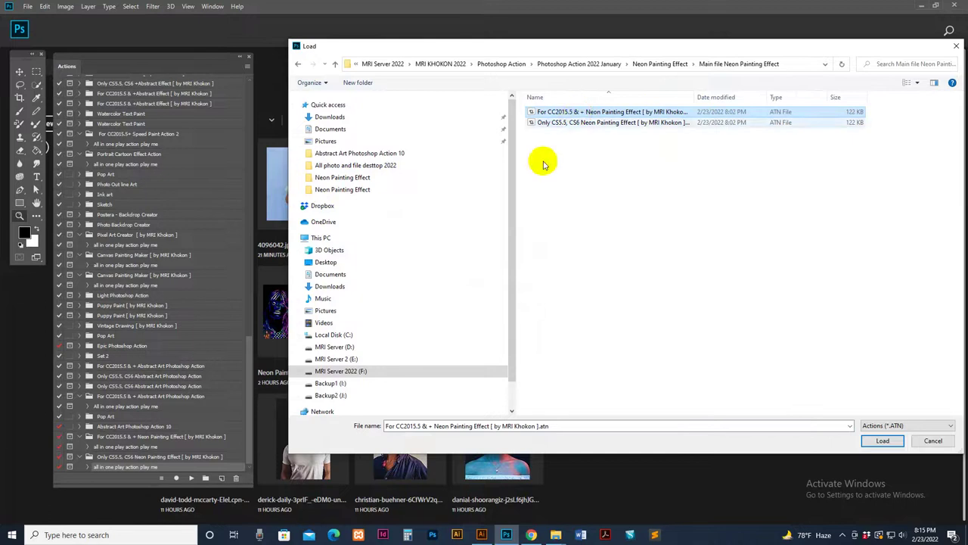
{"action": "left_click", "coordinate": [528, 107]}
{"action": "left_click", "coordinate": [546, 112]}
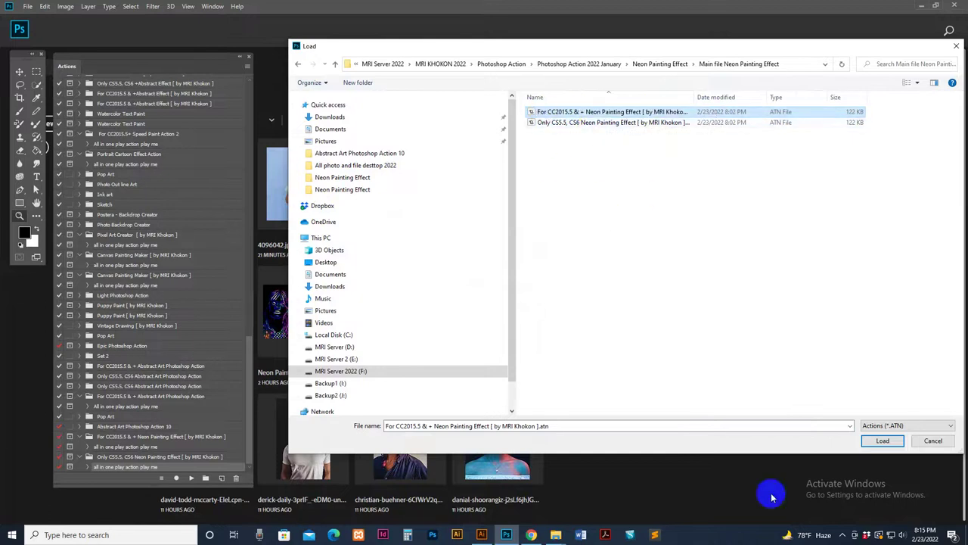
{"action": "left_click", "coordinate": [882, 441]}
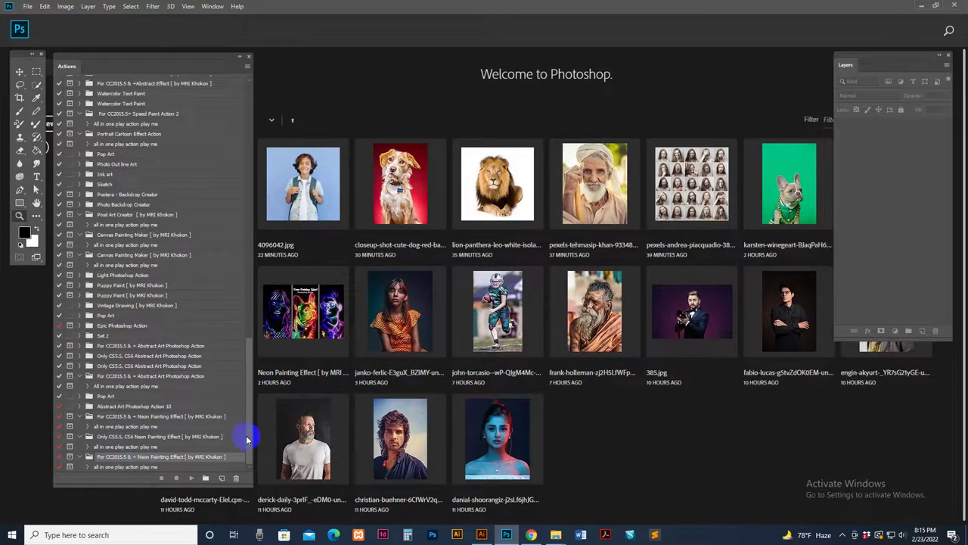
{"action": "left_click", "coordinate": [125, 462]}
{"action": "left_click", "coordinate": [149, 468]}
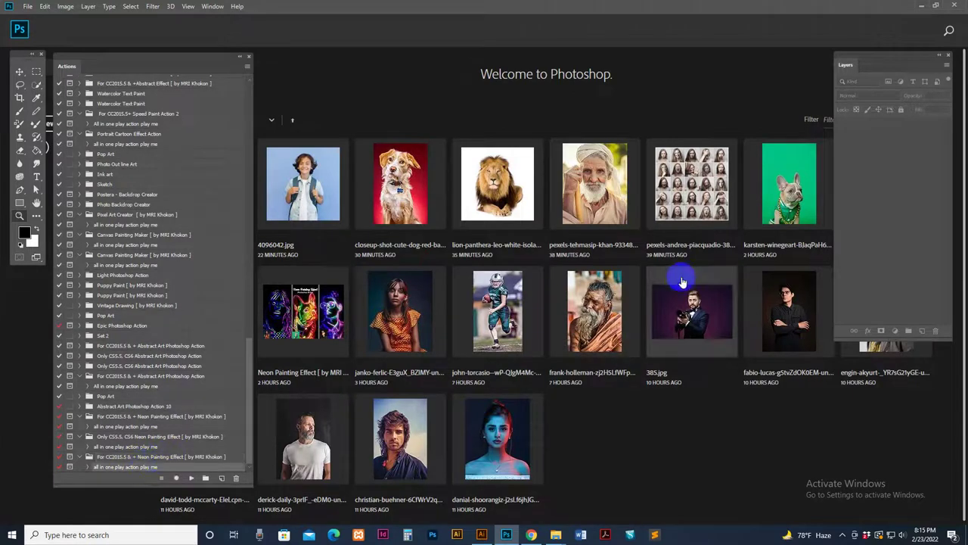
- Open the recent photo of the man in glasses and a dark shirt with crossed arms
{"action": "left_click", "coordinate": [794, 323]}
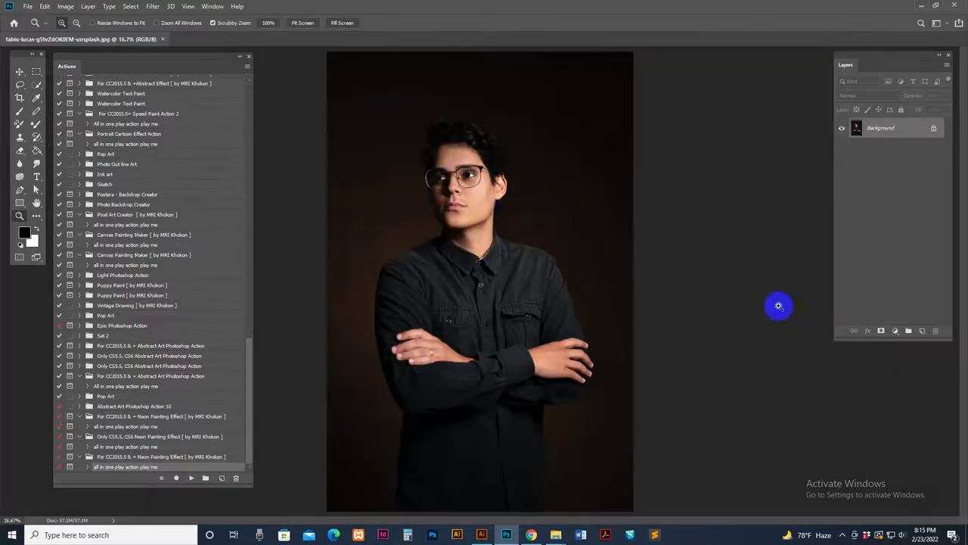
{"action": "left_click", "coordinate": [482, 204]}
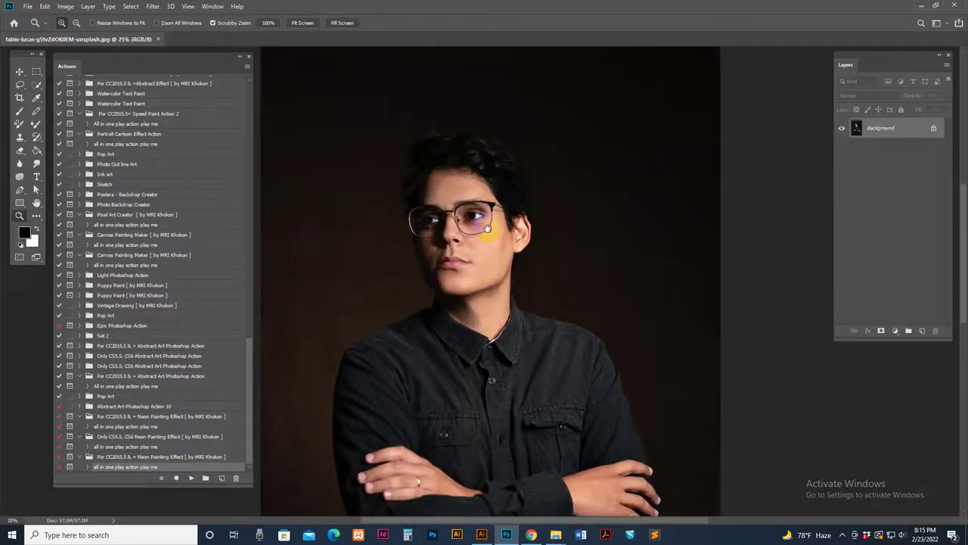
{"action": "left_click", "coordinate": [37, 85]}
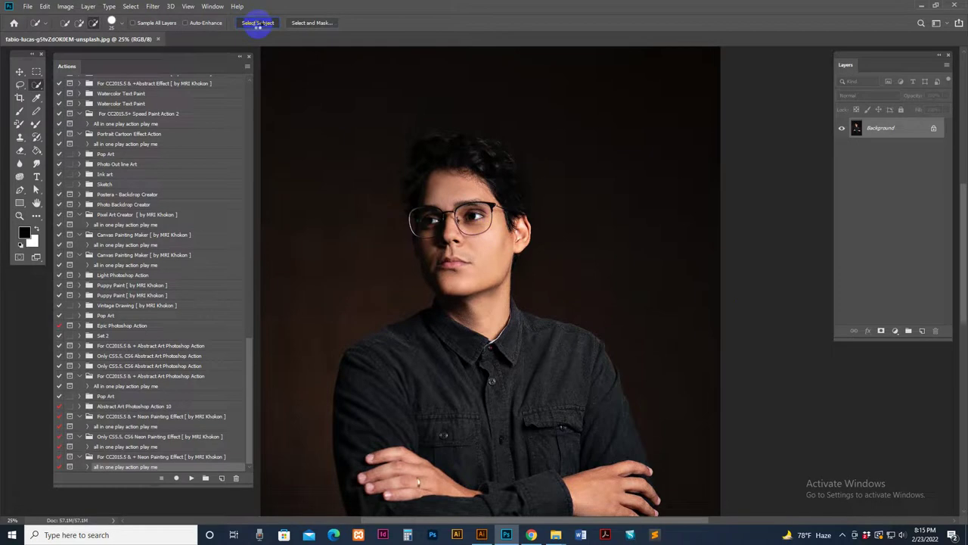
{"action": "left_click", "coordinate": [257, 22]}
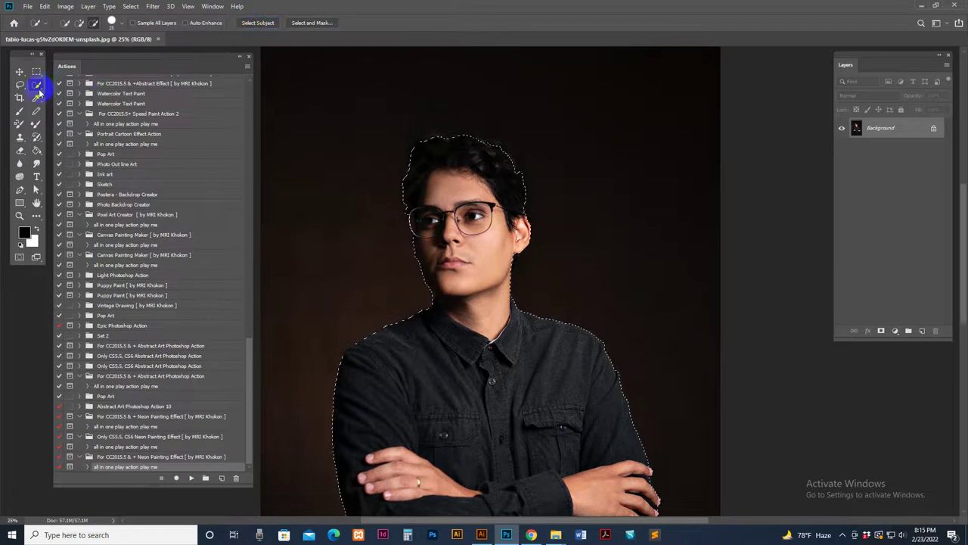
{"action": "key", "text": "ctrl+d"}
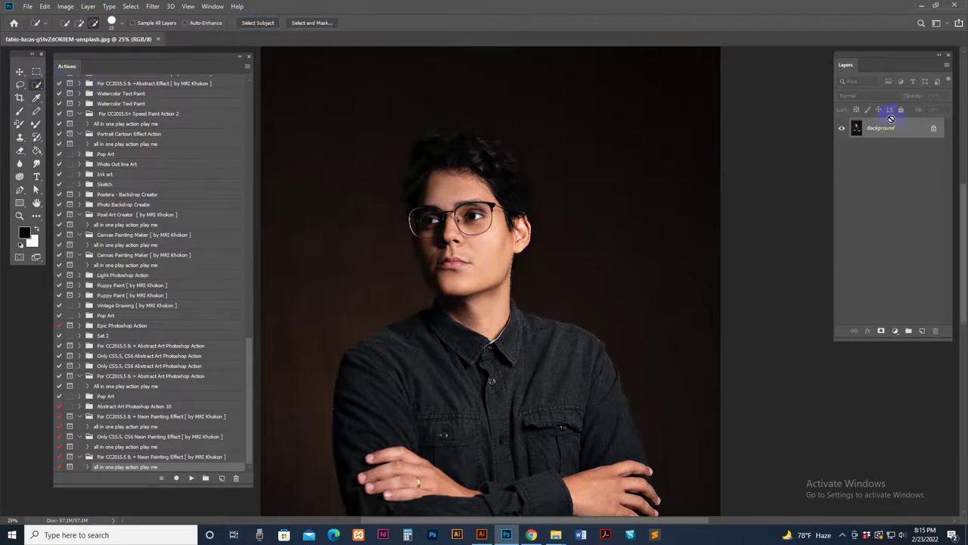
- Move the Layers panel closer to the photo and make it wider
{"action": "left_click_drag", "start_coordinate": [845, 65], "coordinate": [768, 71]}
{"action": "left_click_drag", "start_coordinate": [874, 346], "coordinate": [933, 356]}
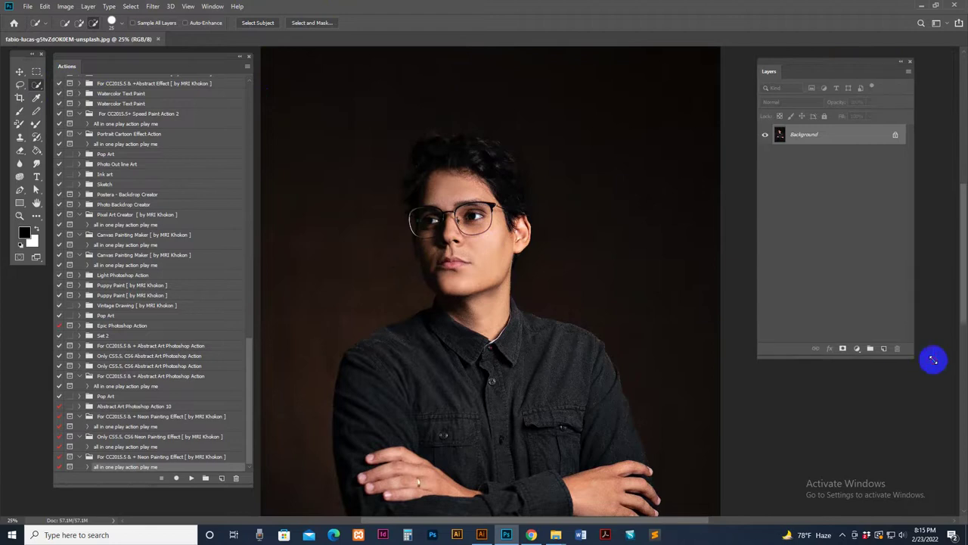
- Convert the Background into a regular layer, and flatten the image back into a Background layer
{"action": "double_click", "coordinate": [863, 139]}
{"action": "left_click", "coordinate": [573, 157]}
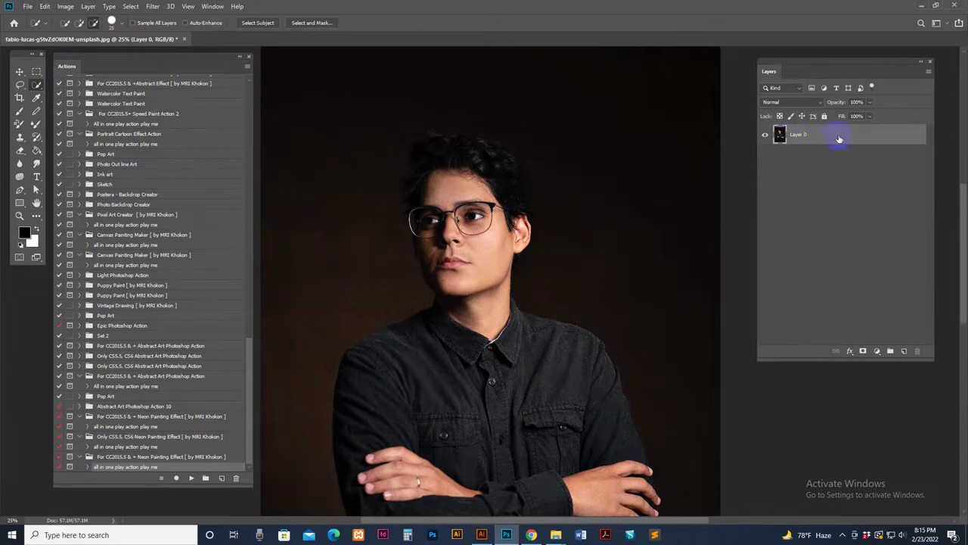
{"action": "right_click", "coordinate": [839, 139]}
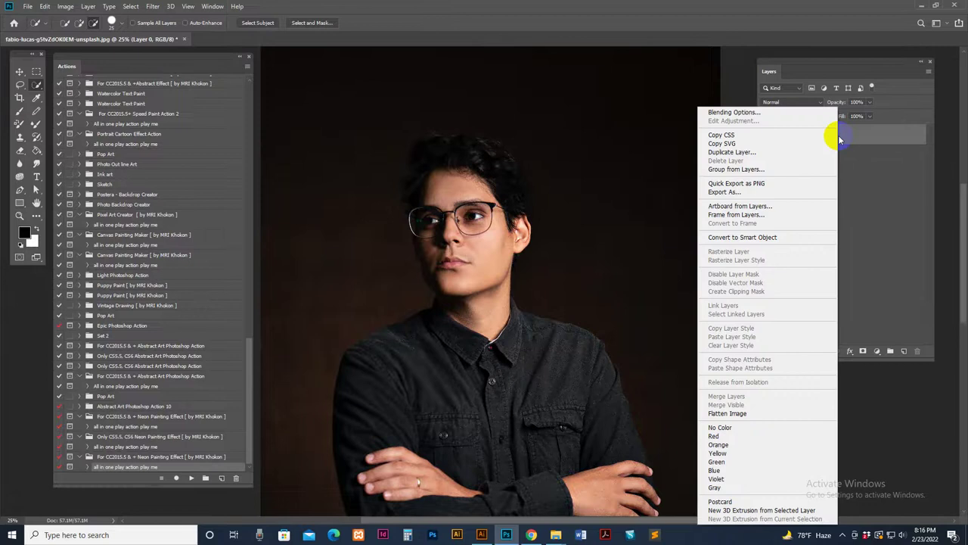
{"action": "left_click", "coordinate": [733, 413]}
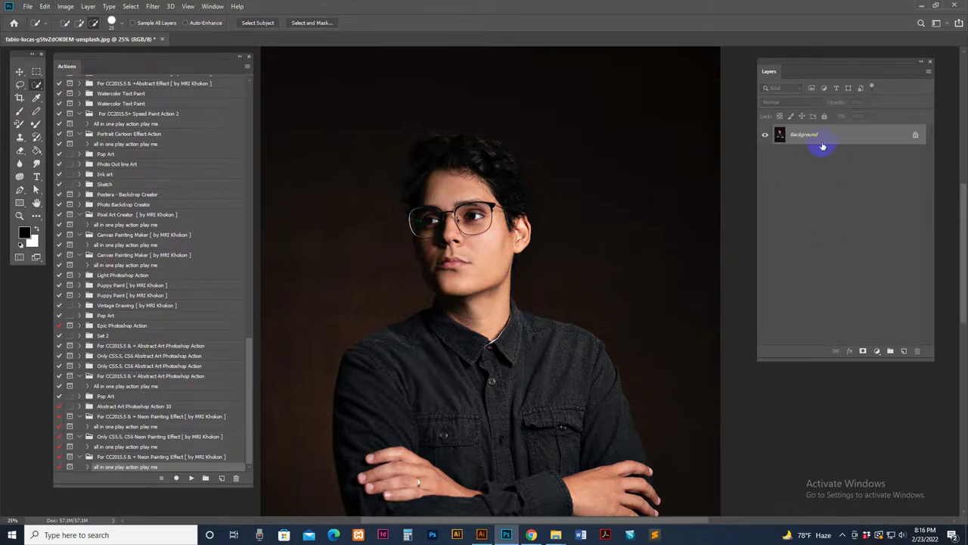
- Resize the image to a height of 2500 pixels with its proportions kept
{"action": "left_click", "coordinate": [65, 7]}
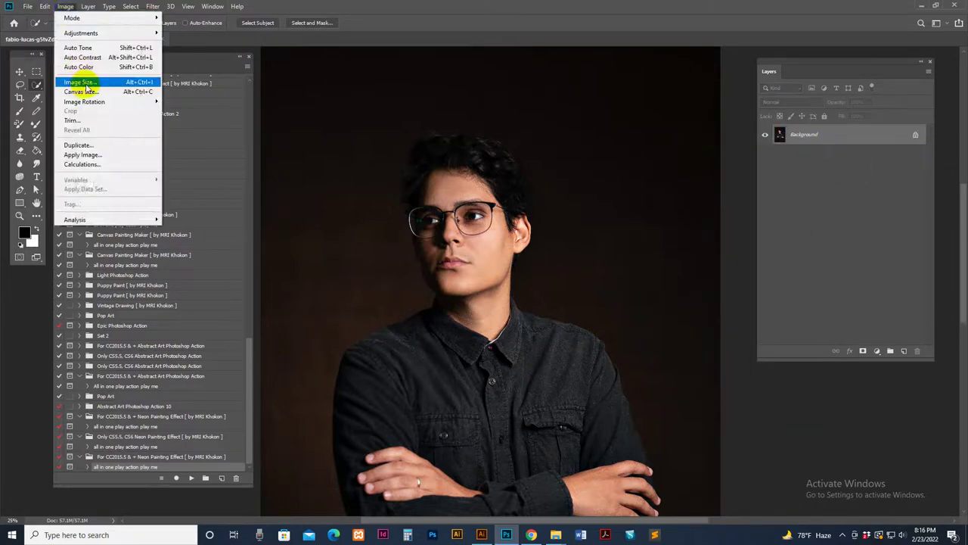
{"action": "left_click", "coordinate": [83, 83]}
{"action": "left_click", "coordinate": [426, 257]}
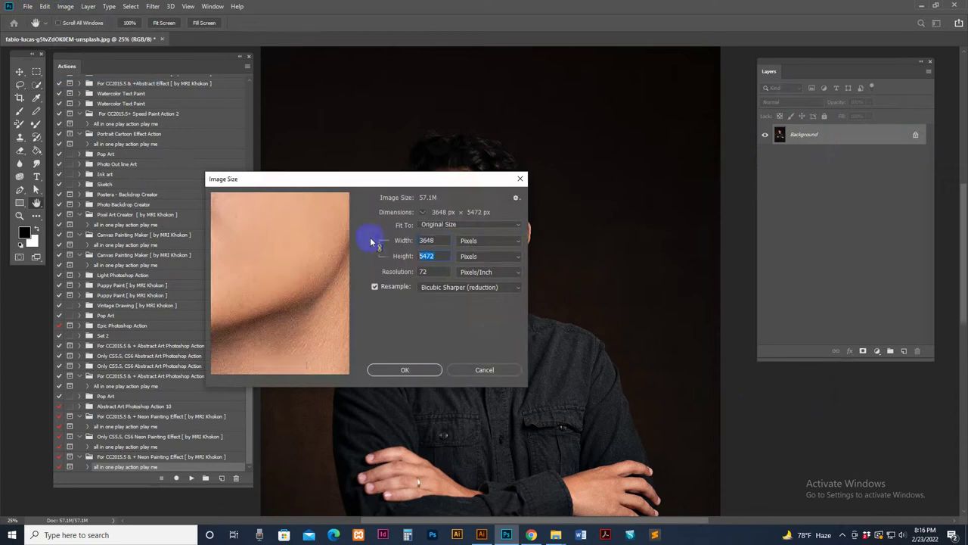
{"action": "type", "text": "2500"}
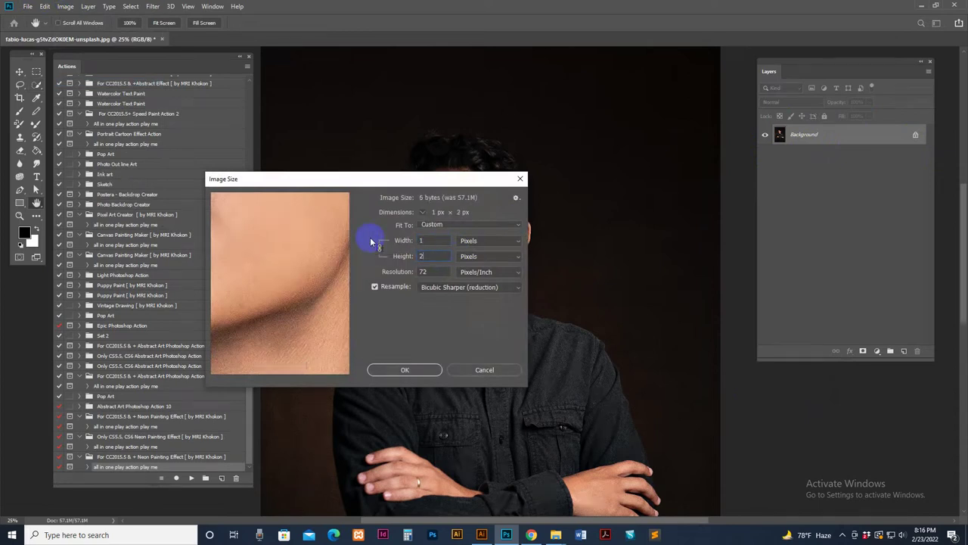
{"action": "key", "text": "Return"}
- Select the man in the resized photo with Select Subject
{"action": "key", "text": "w"}
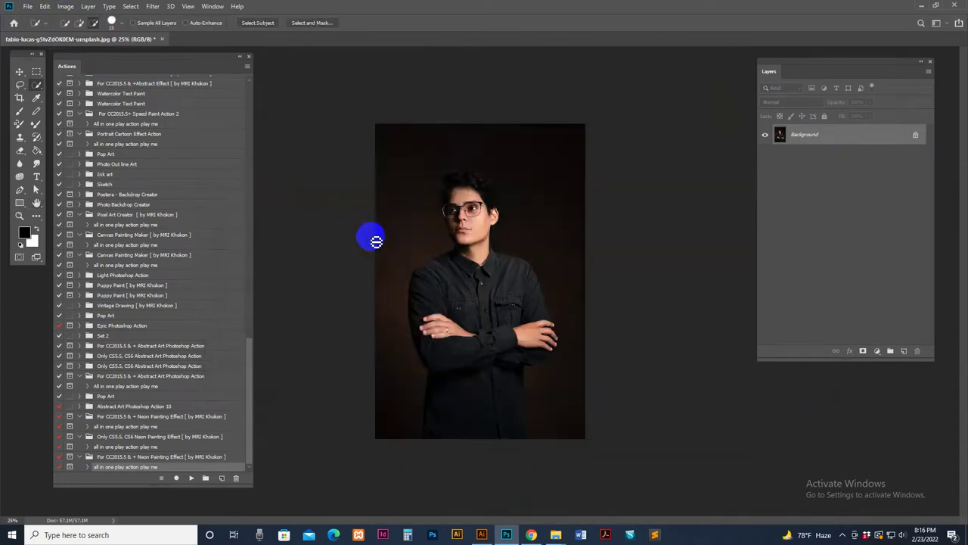
{"action": "key", "text": "z"}
{"action": "left_click", "coordinate": [472, 246]}
{"action": "left_click", "coordinate": [476, 239]}
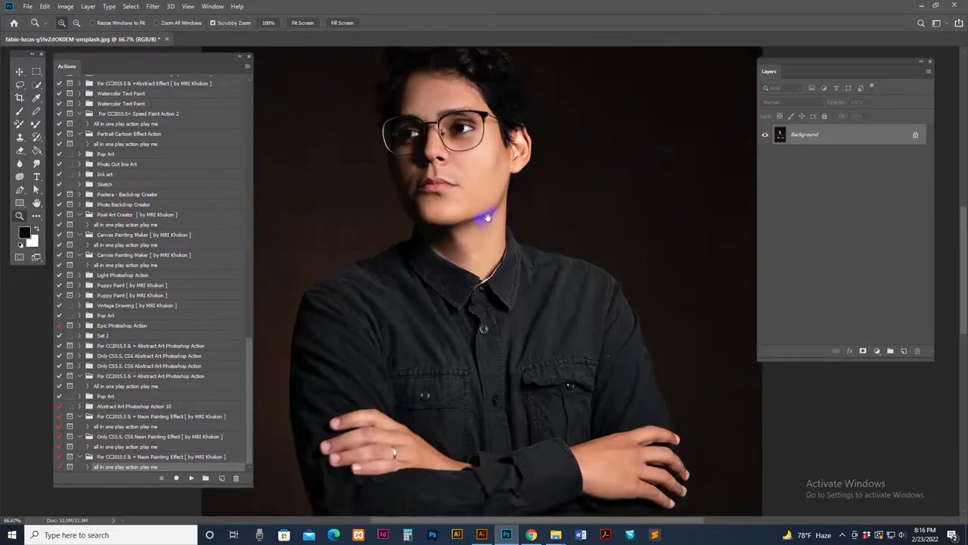
{"action": "left_click", "coordinate": [367, 212]}
{"action": "left_click_drag", "start_coordinate": [36, 86], "coordinate": [79, 89]}
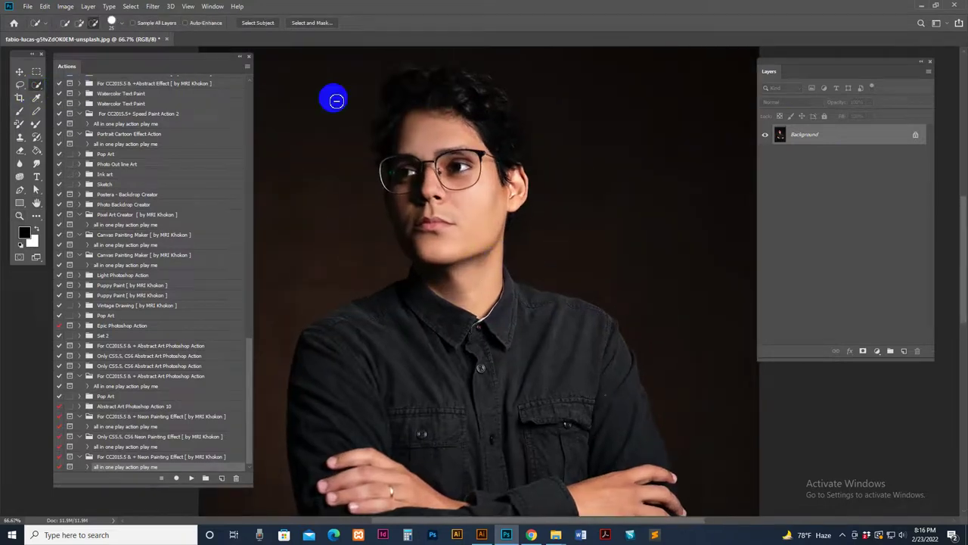
{"action": "left_click", "coordinate": [248, 23]}
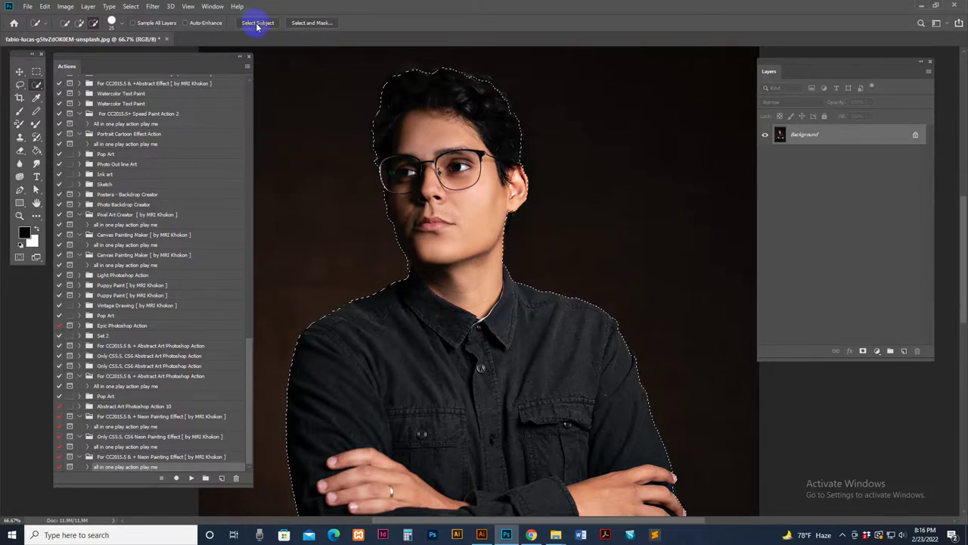
{"action": "left_click", "coordinate": [252, 24]}
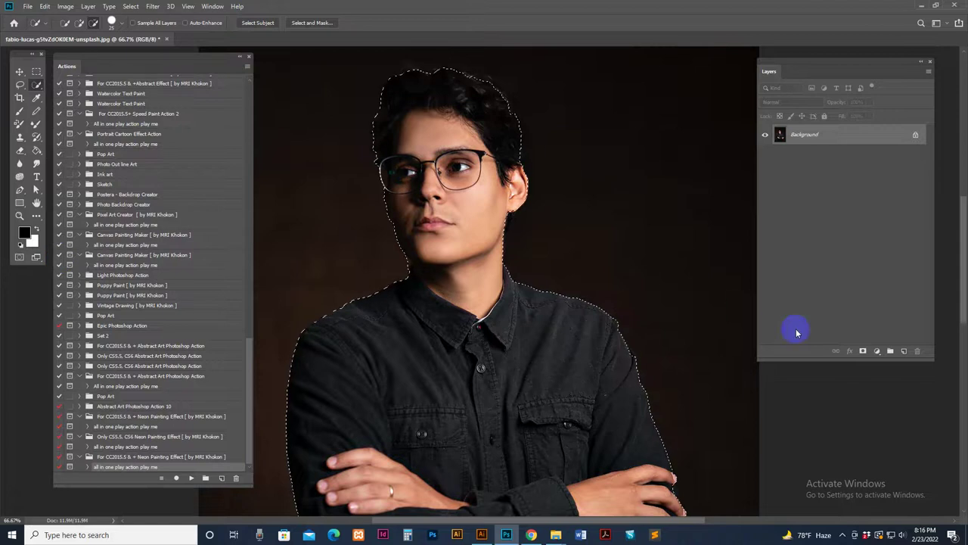
- Add a new layer named brush above the Background and set the foreground colour to red
{"action": "left_click", "coordinate": [906, 352]}
{"action": "left_click", "coordinate": [782, 154]}
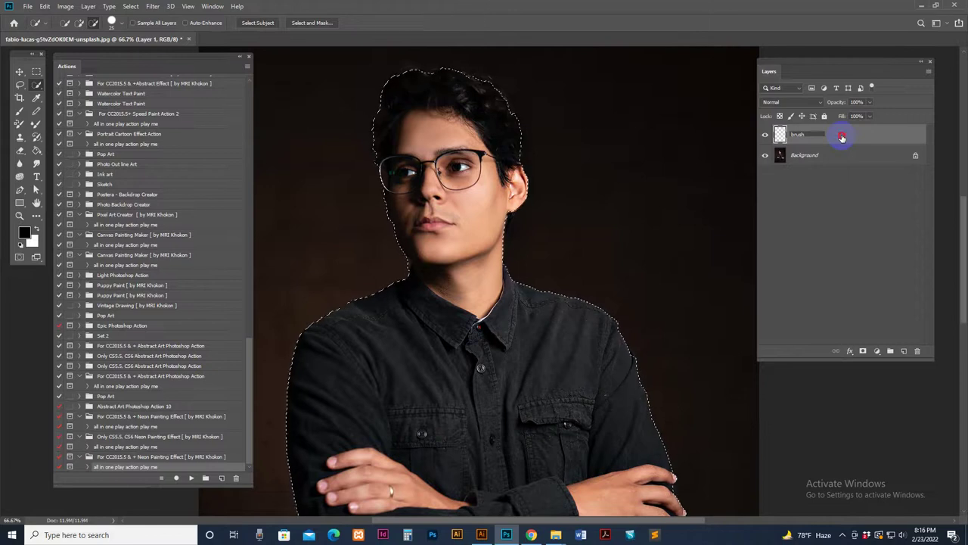
{"action": "left_click", "coordinate": [25, 232]}
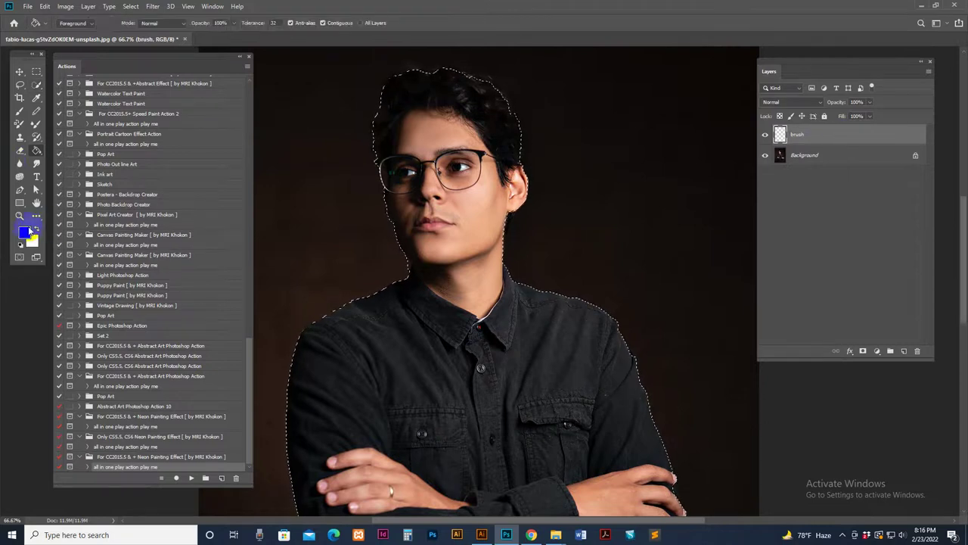
{"action": "left_click_drag", "start_coordinate": [777, 245], "coordinate": [870, 225]}
{"action": "left_click", "coordinate": [921, 224]}
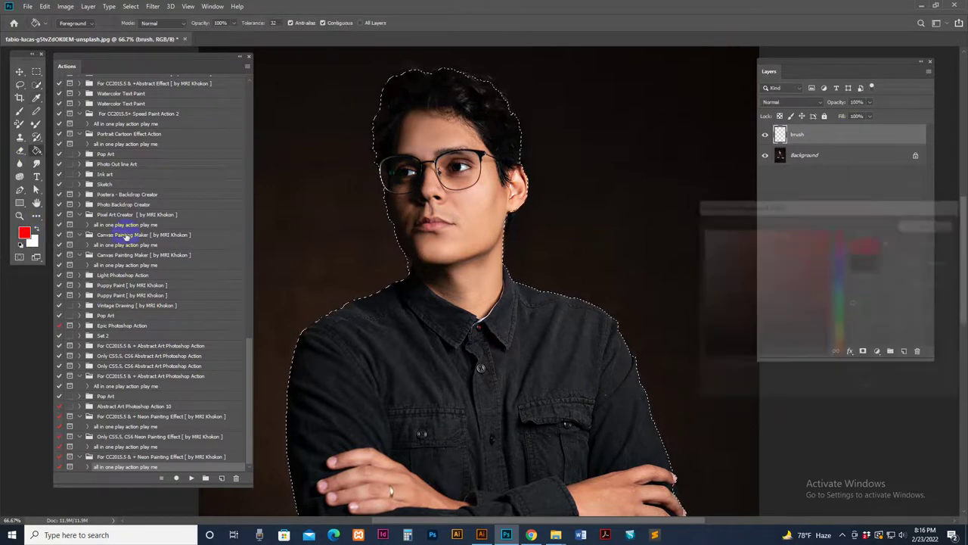
- Paint the man's head, neck, shoulders and upper chest red inside the selection with a soft 150-pixel brush, and deselect
{"action": "left_click", "coordinate": [20, 112]}
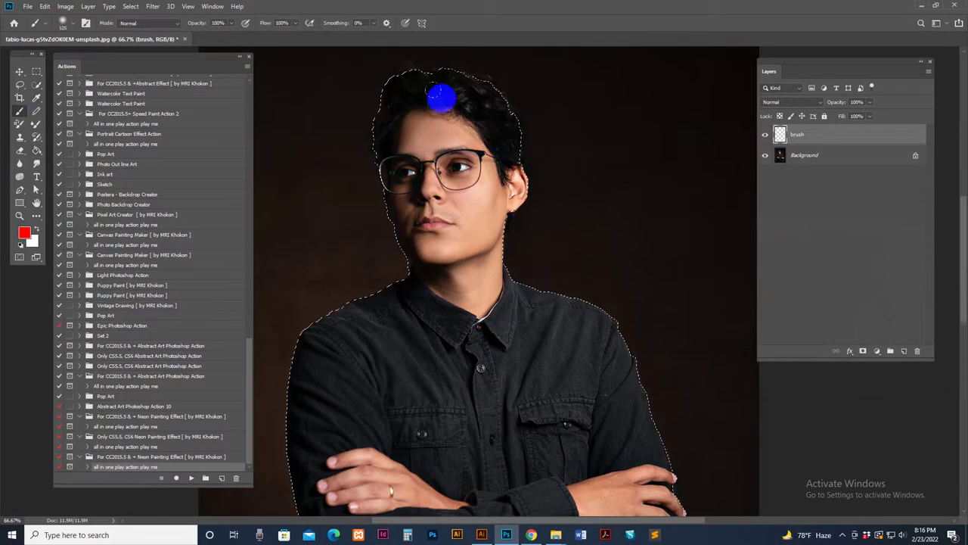
{"action": "mouse_move", "coordinate": [406, 155]}
{"action": "left_mouse_down"}
{"action": "mouse_move", "coordinate": [469, 217]}
{"action": "mouse_move", "coordinate": [459, 146]}
{"action": "mouse_move", "coordinate": [437, 186]}
{"action": "mouse_move", "coordinate": [388, 190]}
{"action": "mouse_move", "coordinate": [459, 103]}
{"action": "mouse_move", "coordinate": [474, 188]}
{"action": "left_mouse_up"}
{"action": "mouse_move", "coordinate": [460, 293]}
{"action": "left_mouse_down"}
{"action": "mouse_move", "coordinate": [393, 283]}
{"action": "mouse_move", "coordinate": [493, 331]}
{"action": "mouse_move", "coordinate": [419, 335]}
{"action": "mouse_move", "coordinate": [462, 376]}
{"action": "mouse_move", "coordinate": [540, 306]}
{"action": "left_mouse_up"}
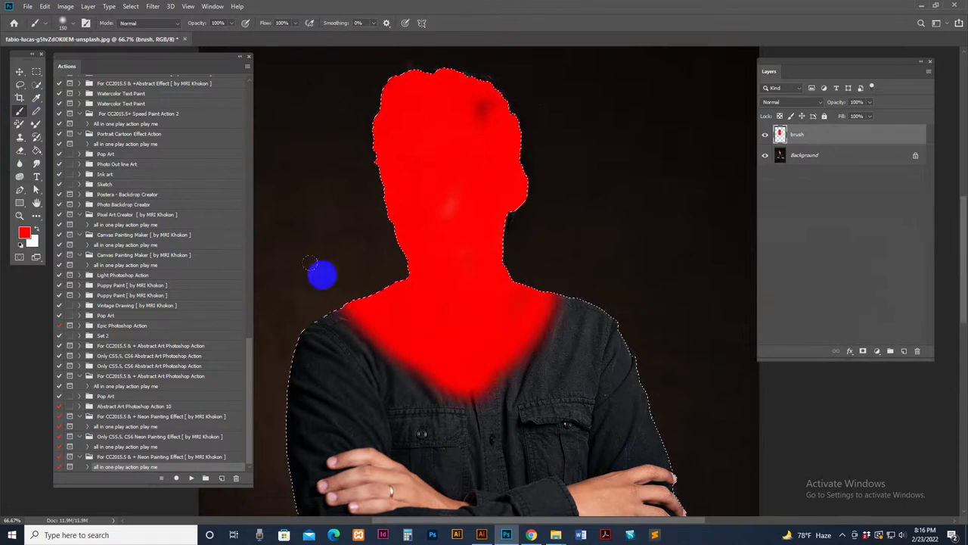
{"action": "left_click", "coordinate": [771, 136]}
{"action": "left_click", "coordinate": [765, 136]}
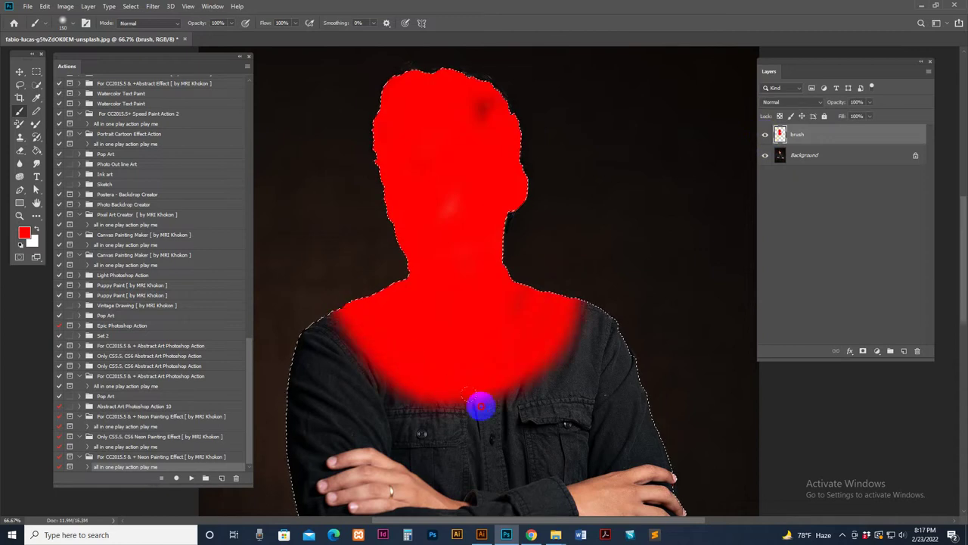
{"action": "mouse_move", "coordinate": [479, 401]}
{"action": "left_mouse_down"}
{"action": "mouse_move", "coordinate": [492, 422]}
{"action": "mouse_move", "coordinate": [439, 376]}
{"action": "mouse_move", "coordinate": [402, 360]}
{"action": "mouse_move", "coordinate": [465, 414]}
{"action": "mouse_move", "coordinate": [531, 370]}
{"action": "mouse_move", "coordinate": [589, 285]}
{"action": "mouse_move", "coordinate": [573, 344]}
{"action": "mouse_move", "coordinate": [513, 406]}
{"action": "mouse_move", "coordinate": [445, 402]}
{"action": "mouse_move", "coordinate": [299, 303]}
{"action": "mouse_move", "coordinate": [372, 320]}
{"action": "mouse_move", "coordinate": [585, 305]}
{"action": "left_mouse_up"}
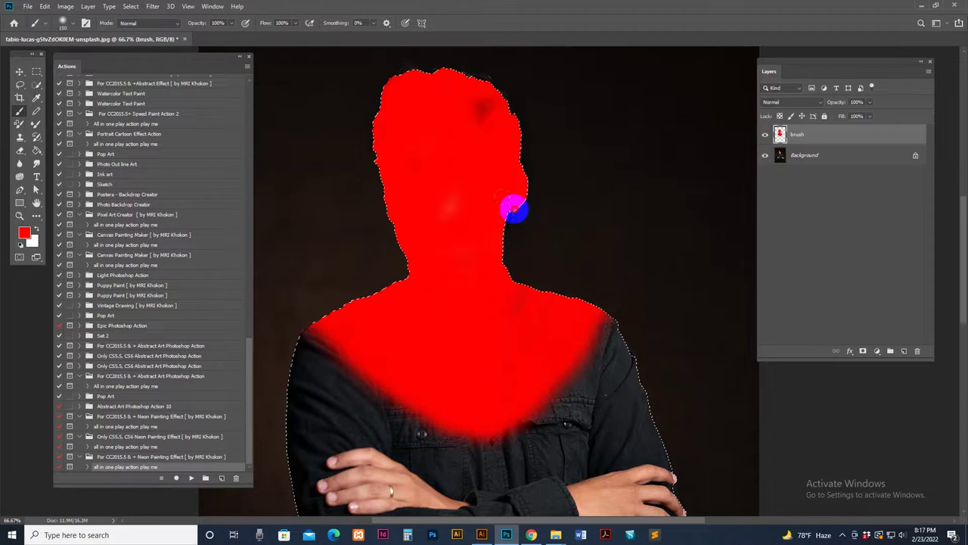
{"action": "mouse_move", "coordinate": [502, 88]}
{"action": "left_mouse_down"}
{"action": "mouse_move", "coordinate": [465, 133]}
{"action": "mouse_move", "coordinate": [361, 158]}
{"action": "mouse_move", "coordinate": [394, 143]}
{"action": "left_mouse_up"}
{"action": "key", "text": "ctrl+d"}
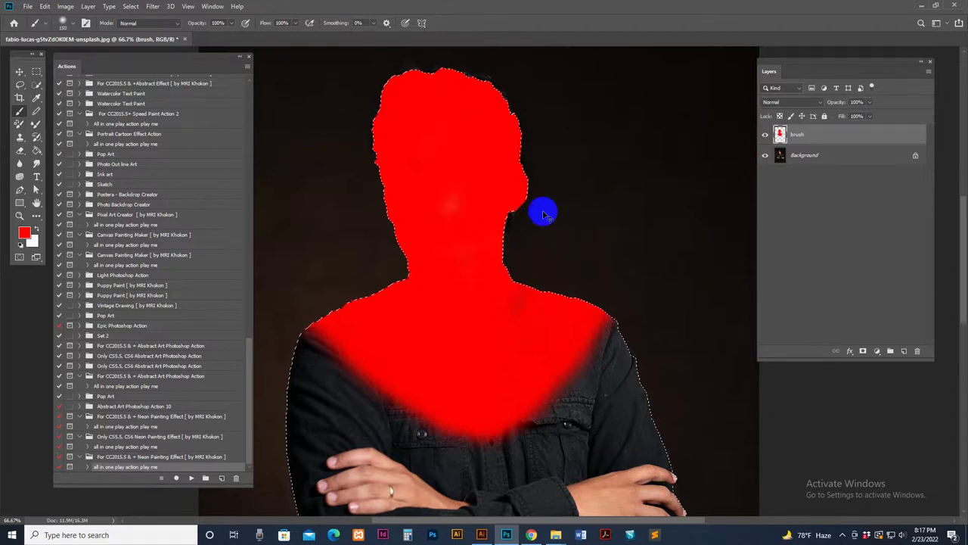
- Switch to a hard round brush, reduced to 70 pixels, and paint clean red edges around the head, neck and shoulders
{"action": "left_click", "coordinate": [18, 71]}
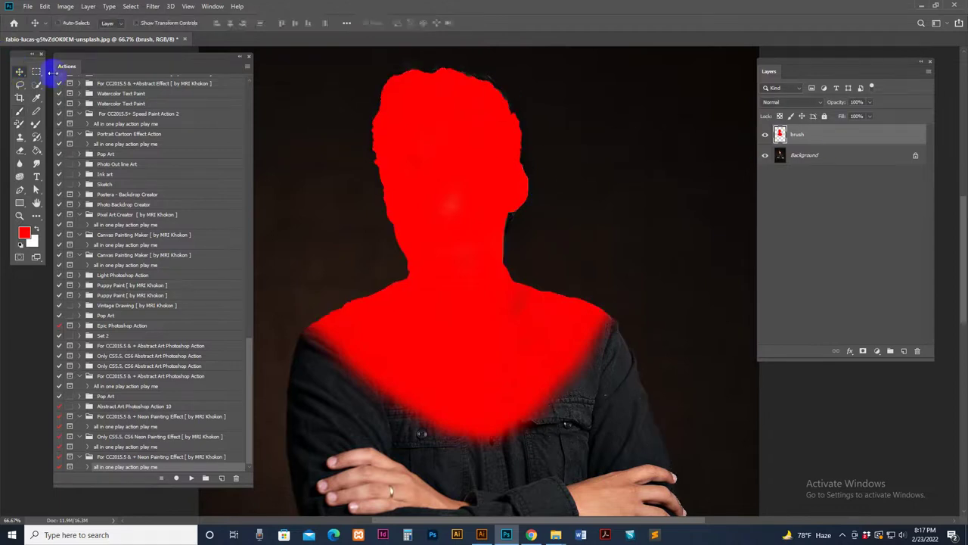
{"action": "left_click", "coordinate": [20, 112]}
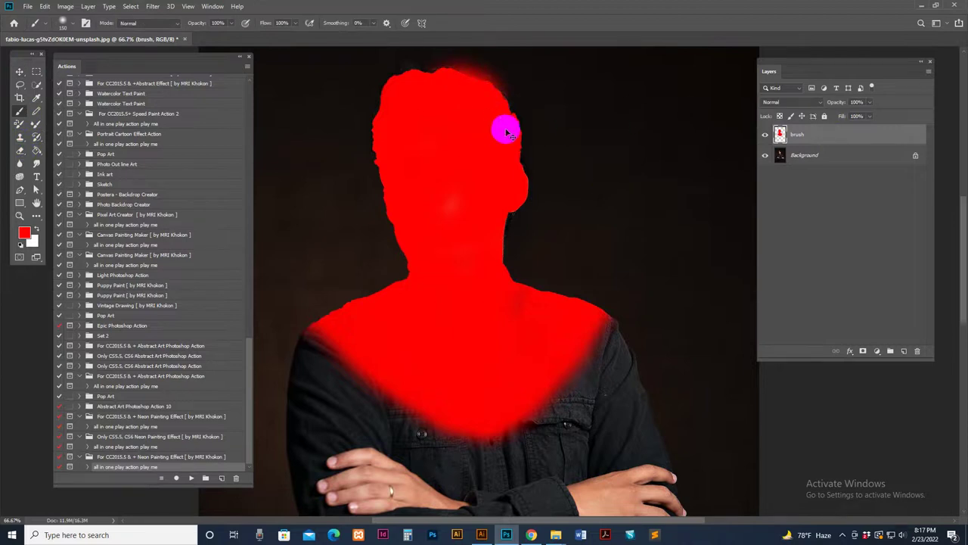
{"action": "right_click", "coordinate": [531, 156]}
{"action": "left_click", "coordinate": [535, 267]}
{"action": "left_click", "coordinate": [458, 111]}
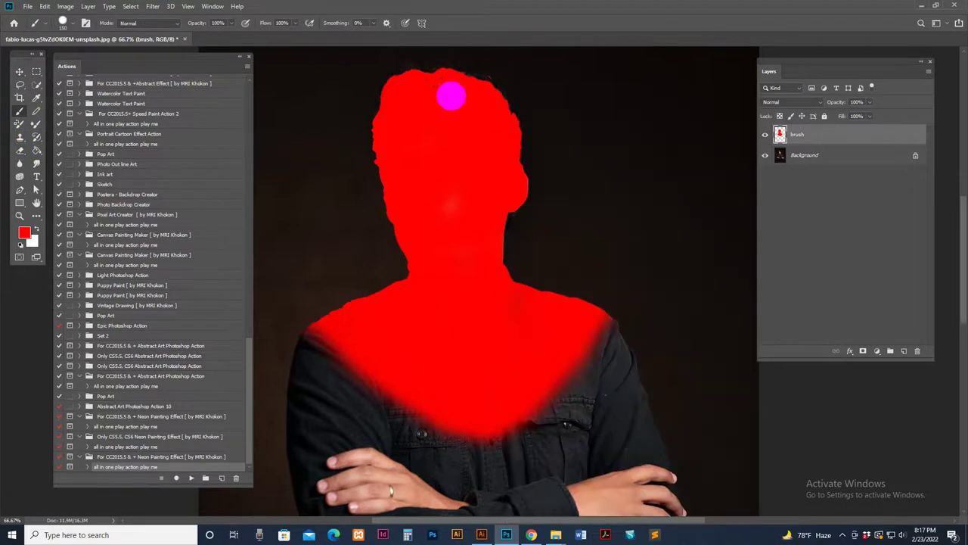
{"action": "mouse_move", "coordinate": [463, 96]}
{"action": "left_mouse_down"}
{"action": "mouse_move", "coordinate": [494, 117]}
{"action": "mouse_move", "coordinate": [489, 182]}
{"action": "mouse_move", "coordinate": [444, 79]}
{"action": "mouse_move", "coordinate": [403, 85]}
{"action": "mouse_move", "coordinate": [389, 105]}
{"action": "mouse_move", "coordinate": [397, 208]}
{"action": "mouse_move", "coordinate": [424, 238]}
{"action": "mouse_move", "coordinate": [417, 302]}
{"action": "mouse_move", "coordinate": [322, 327]}
{"action": "mouse_move", "coordinate": [387, 346]}
{"action": "mouse_move", "coordinate": [535, 335]}
{"action": "left_mouse_up"}
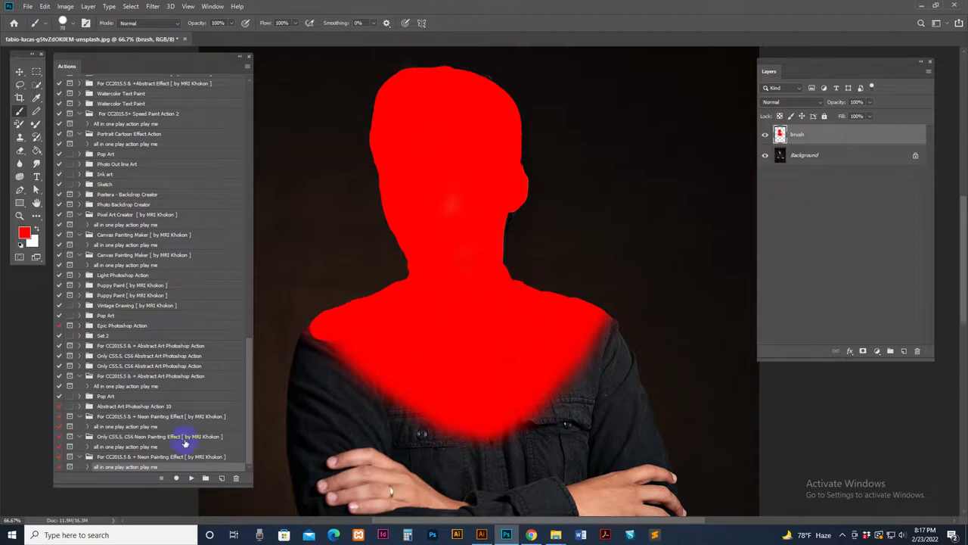
- Run the all in one play action of the CC2015.5+ Neon Painting Effect set through to its end
{"action": "left_click", "coordinate": [190, 479]}
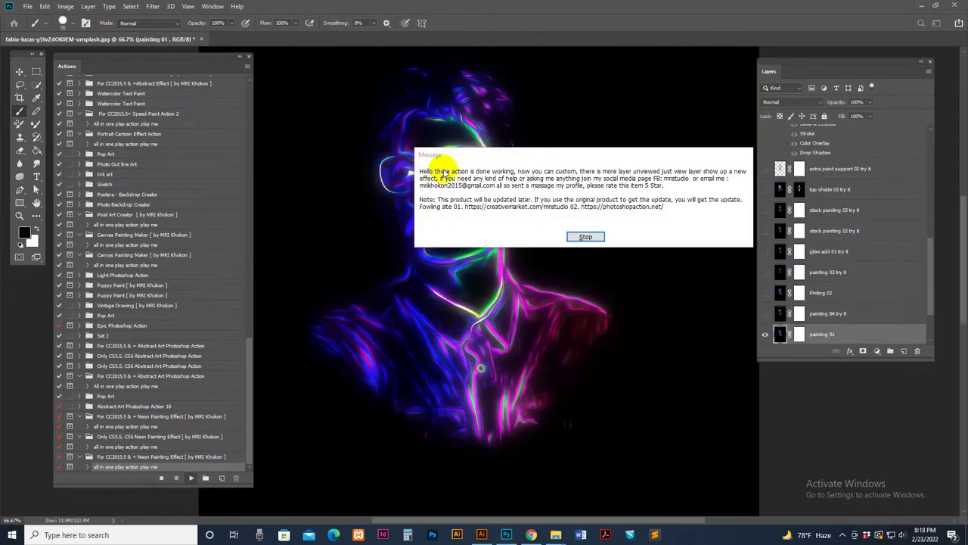
{"action": "left_click", "coordinate": [586, 239]}
- Examine the neon portrait's facial details up close and look through the layers generated by the action in an enlarged layer list
{"action": "key", "text": "z"}
{"action": "left_click", "coordinate": [470, 200]}
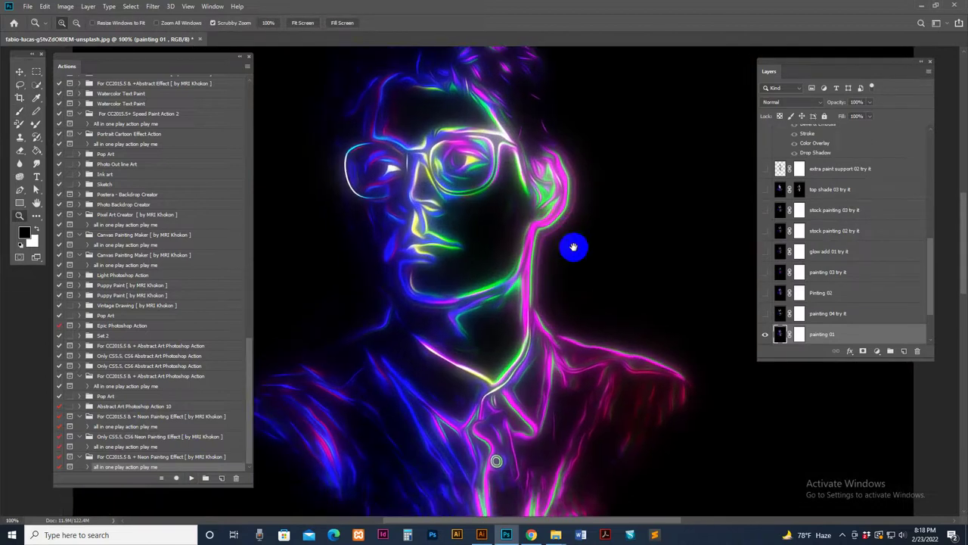
{"action": "left_click_drag", "start_coordinate": [573, 247], "coordinate": [580, 243]}
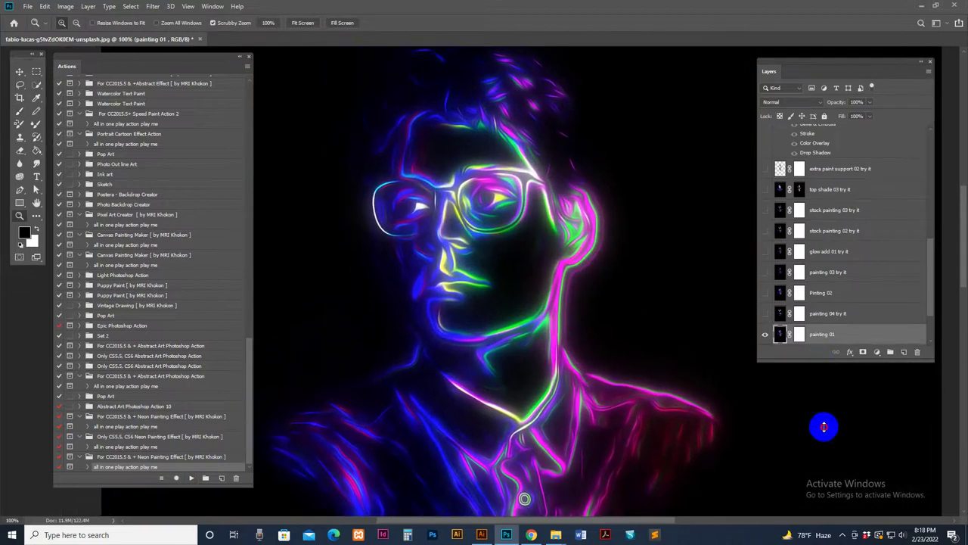
{"action": "left_click_drag", "start_coordinate": [824, 427], "coordinate": [822, 475]}
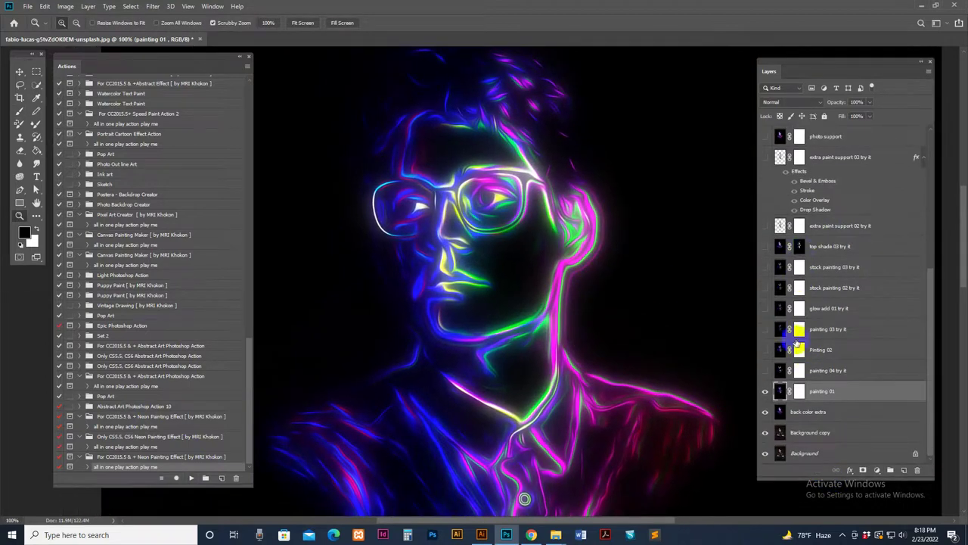
{"action": "scroll", "coordinate": [865, 257], "scroll_direction": "up", "scroll_amount": 6}
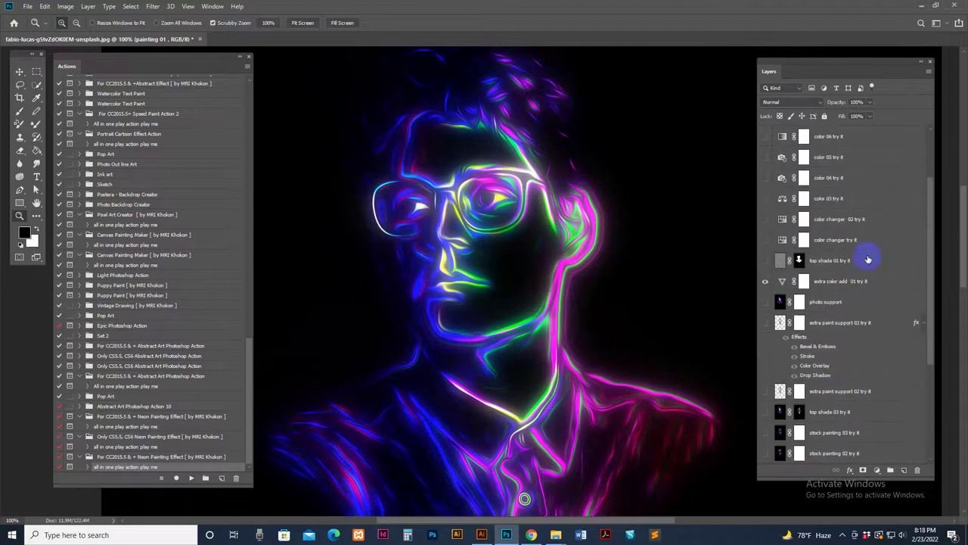
{"action": "scroll", "coordinate": [855, 249], "scroll_direction": "down", "scroll_amount": 1}
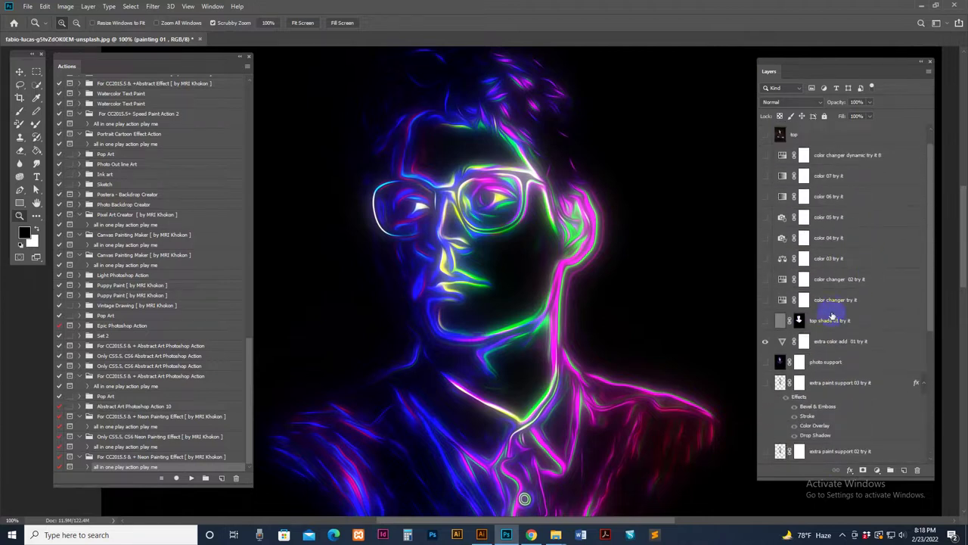
{"action": "left_click", "coordinate": [599, 266], "text": "alt"}
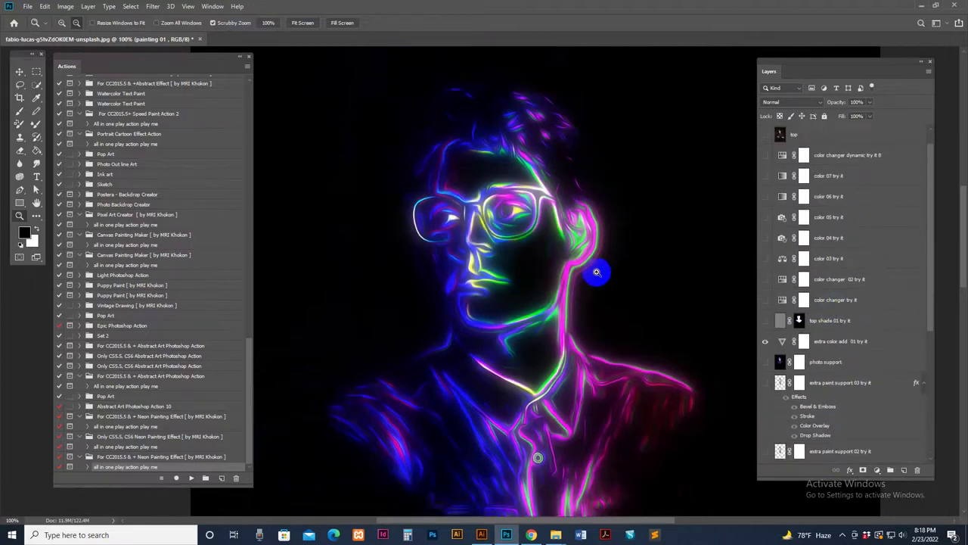
{"action": "left_click", "coordinate": [567, 260]}
{"action": "left_click", "coordinate": [530, 236]}
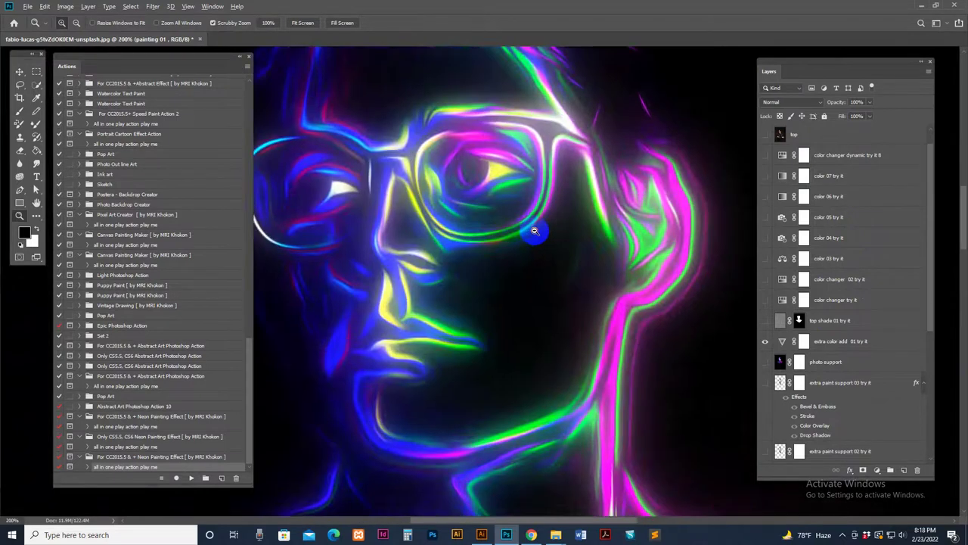
{"action": "left_click", "coordinate": [538, 244], "text": "alt"}
{"action": "left_click", "coordinate": [581, 293]}
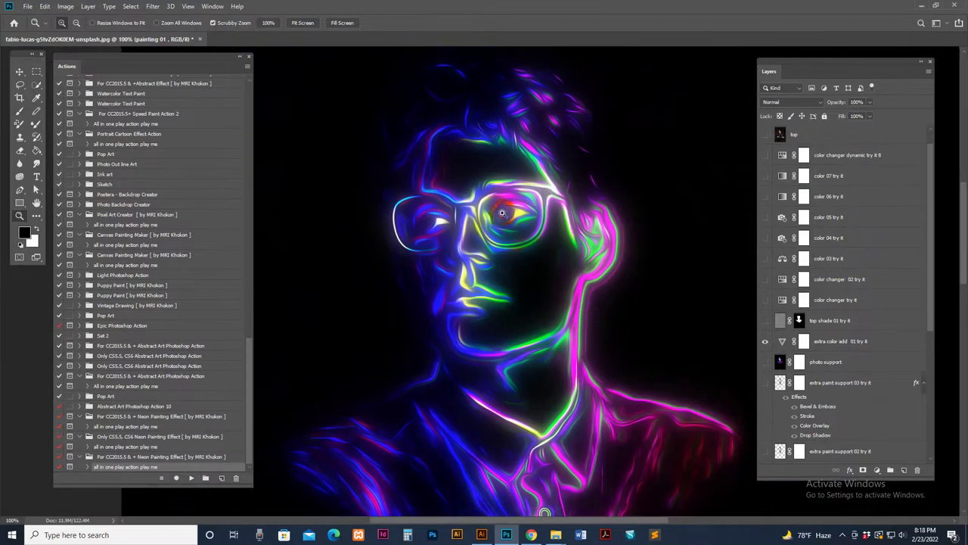
{"action": "scroll", "coordinate": [838, 342], "scroll_direction": "down", "scroll_amount": 6}
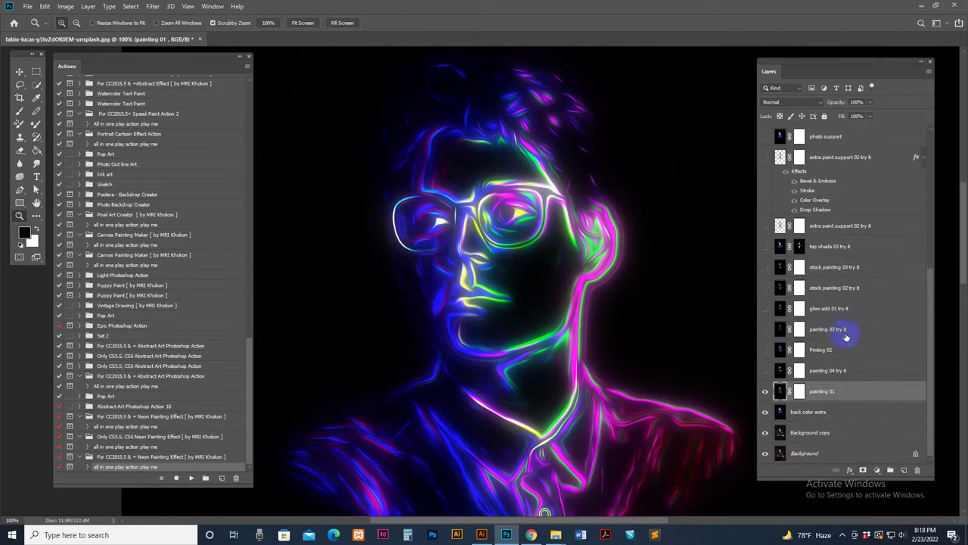
- Compare the portrait with and without the painting 01 layer, and select that layer's mask
{"action": "left_click", "coordinate": [768, 392]}
{"action": "left_click", "coordinate": [768, 392]}
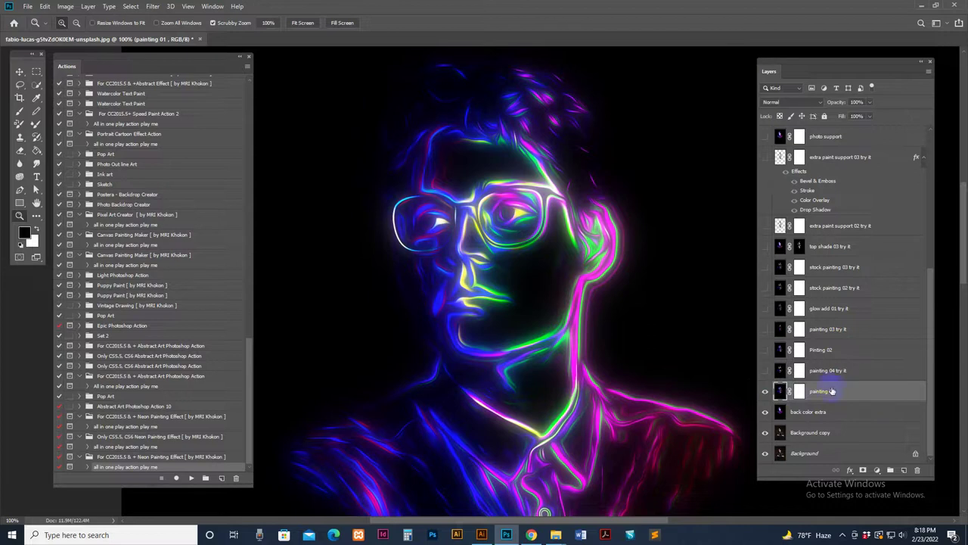
{"action": "left_click", "coordinate": [799, 391]}
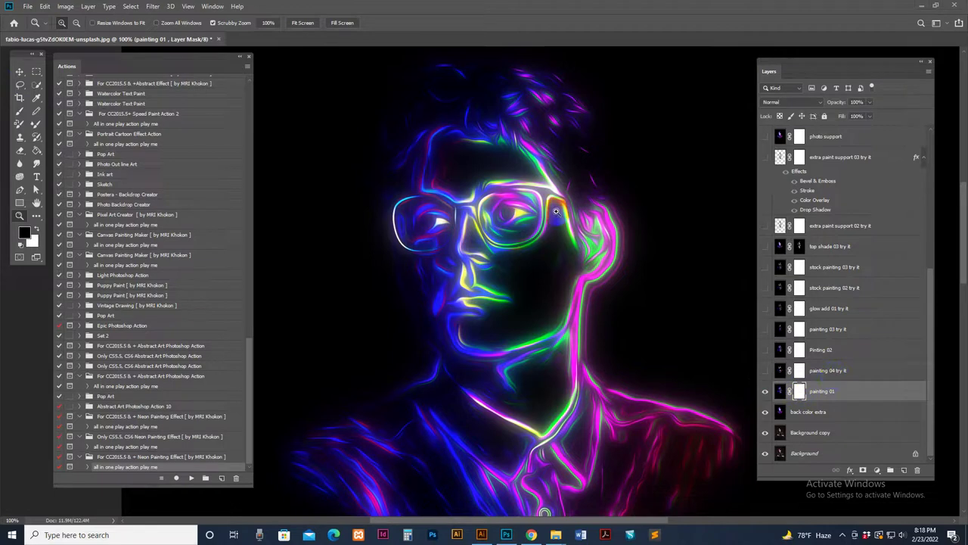
- Compare the portrait with and without the painting 04 try it layer, leaving that layer shown
{"action": "left_click", "coordinate": [832, 372]}
{"action": "left_click", "coordinate": [765, 370]}
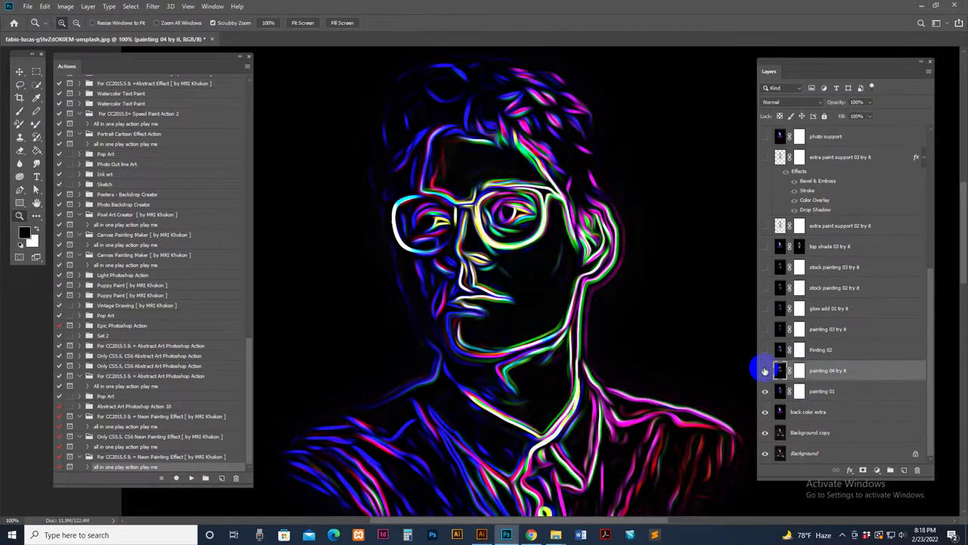
{"action": "left_click", "coordinate": [765, 370]}
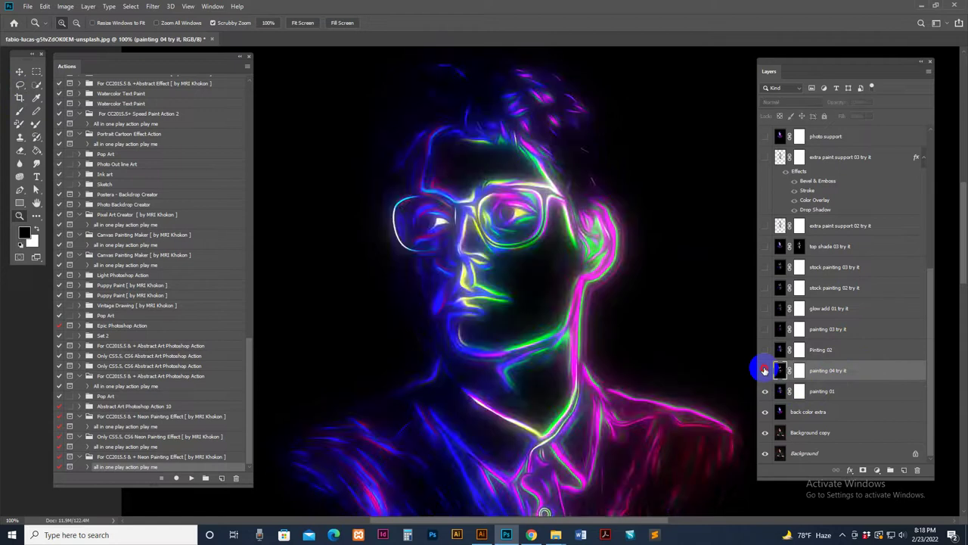
{"action": "left_click", "coordinate": [764, 370]}
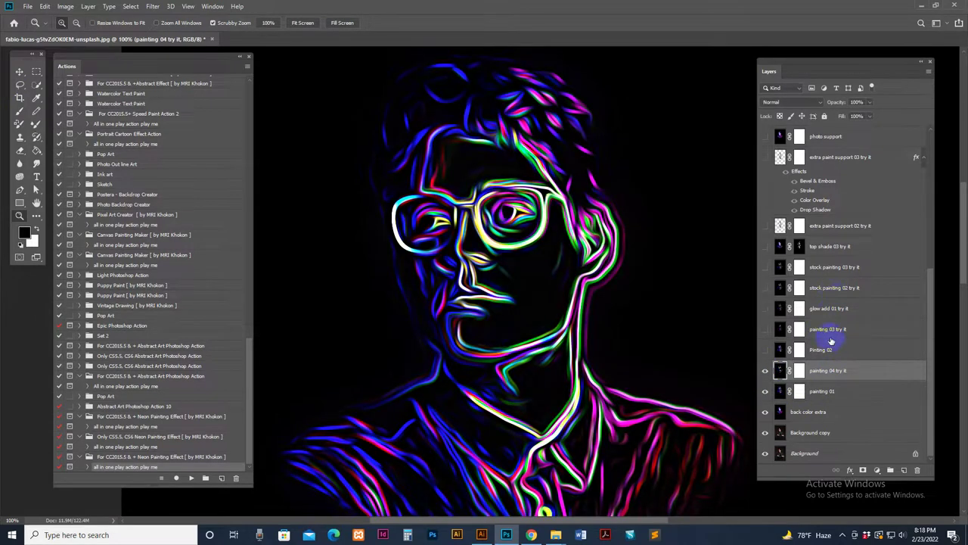
- Preview the glow add 01 try it layer over painting 04 try it, and hide both layers
{"action": "left_click", "coordinate": [786, 308]}
{"action": "left_click", "coordinate": [765, 308]}
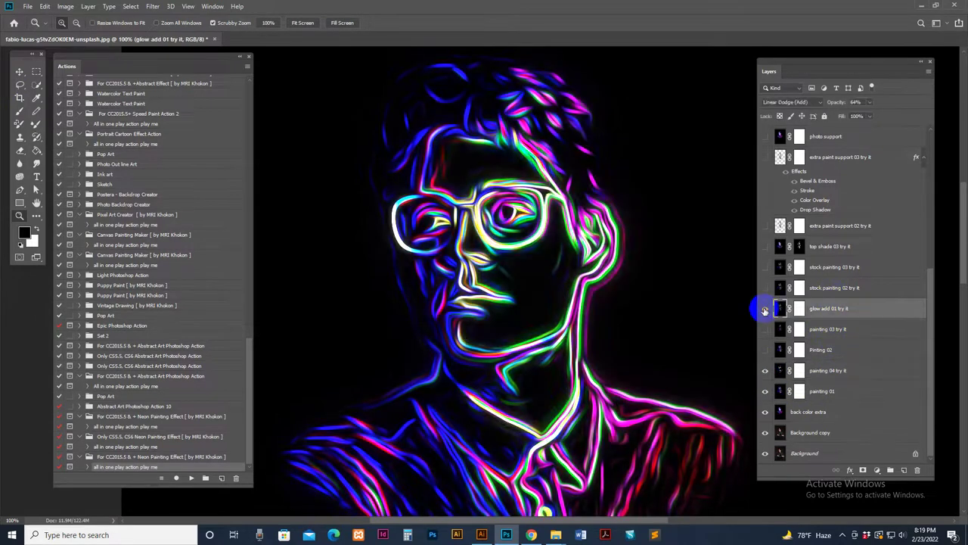
{"action": "left_click", "coordinate": [764, 308]}
{"action": "left_click", "coordinate": [765, 308]}
{"action": "left_click", "coordinate": [765, 309]}
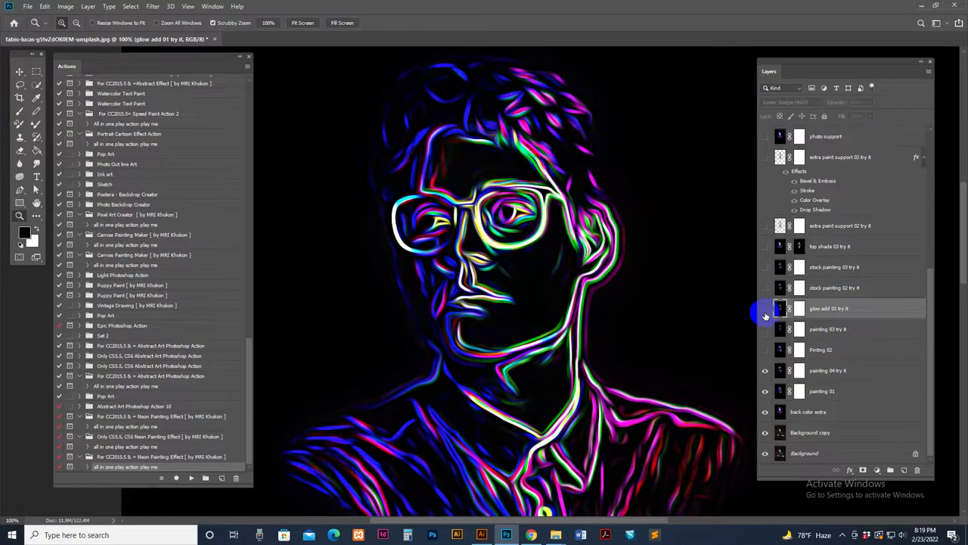
{"action": "left_click", "coordinate": [830, 376]}
{"action": "left_click", "coordinate": [765, 370]}
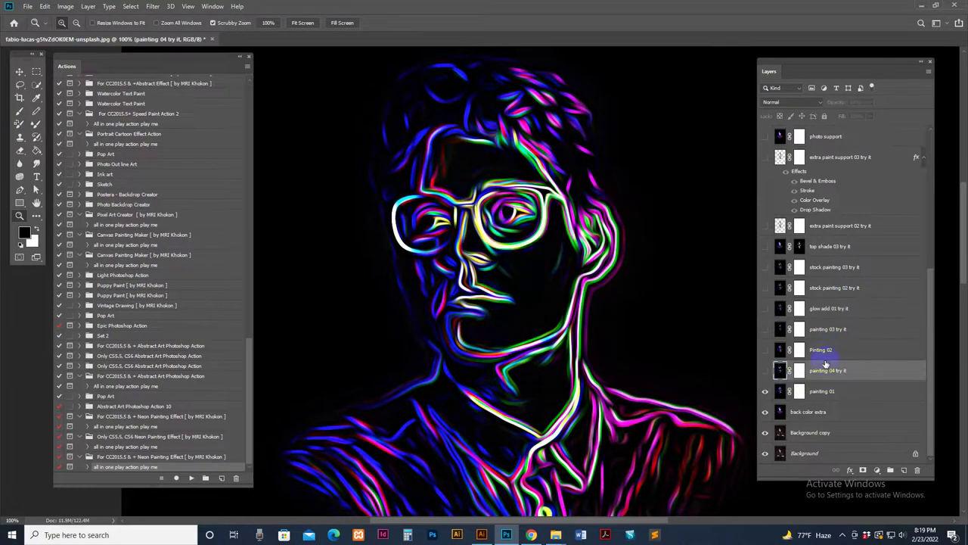
- Preview the Pinting 02 and painting 03 try it layers one at a time, hiding each again
{"action": "left_click", "coordinate": [766, 350]}
{"action": "left_click", "coordinate": [766, 350]}
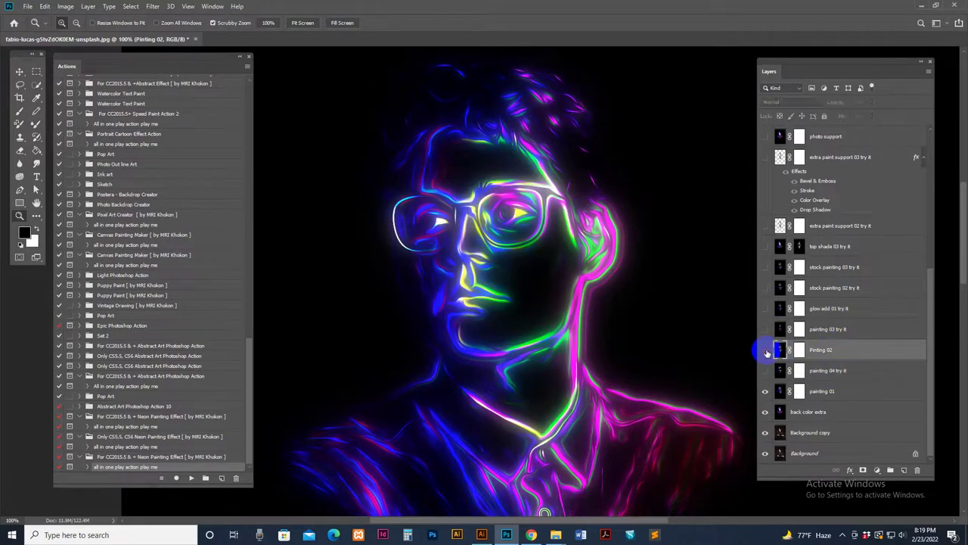
{"action": "left_click", "coordinate": [766, 351]}
{"action": "left_click", "coordinate": [766, 331]}
{"action": "left_click", "coordinate": [765, 331]}
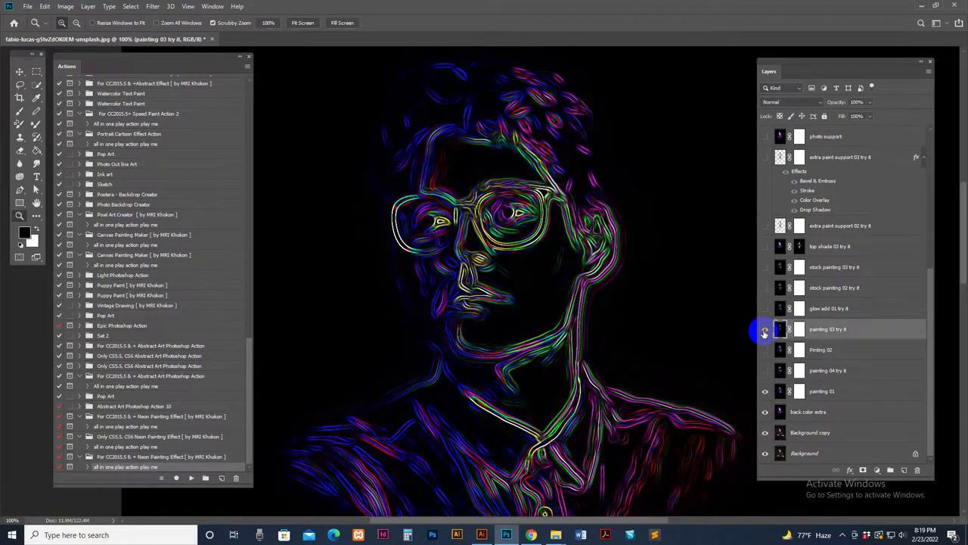
{"action": "left_click", "coordinate": [765, 330]}
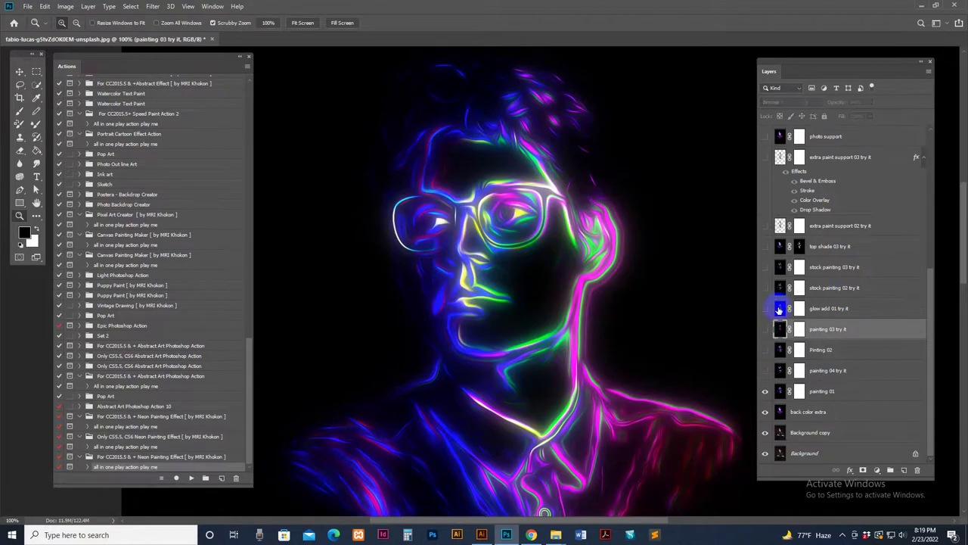
- Show the glow add 01 try it layer, lower its opacity to about 49%, and compare the portrait with and without it
{"action": "left_click", "coordinate": [764, 309]}
{"action": "left_click", "coordinate": [763, 310]}
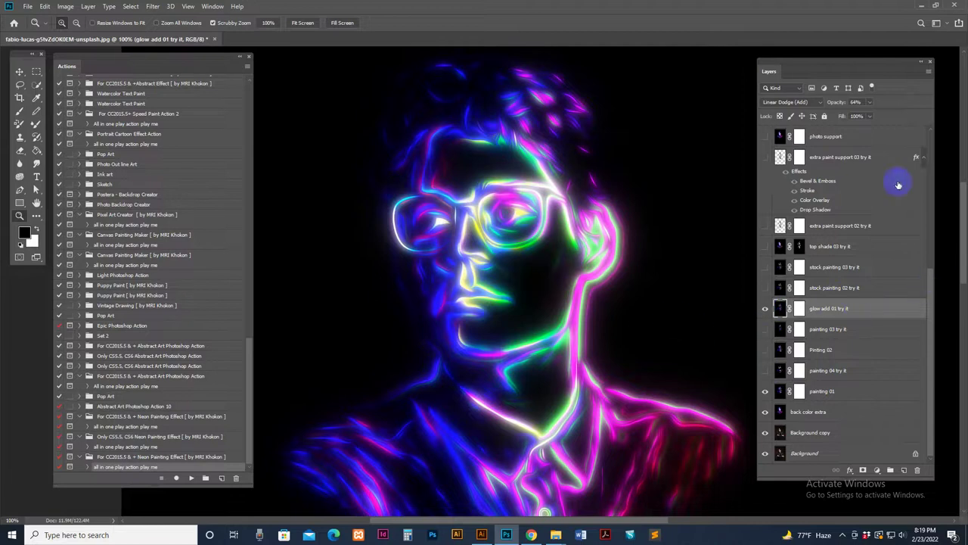
{"action": "left_click_drag", "start_coordinate": [889, 114], "coordinate": [853, 115]}
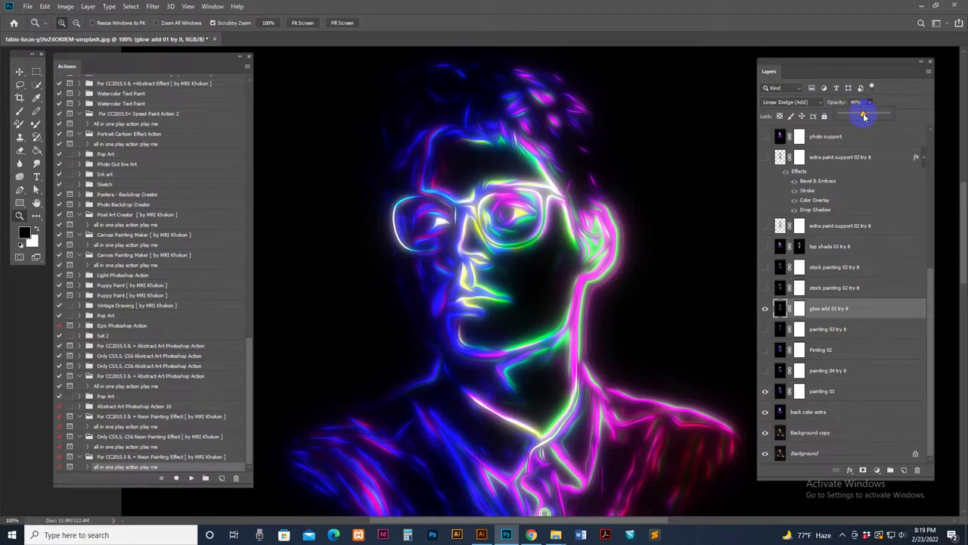
{"action": "left_click", "coordinate": [764, 308]}
{"action": "left_click", "coordinate": [764, 309]}
- Preview the stock painting 02 try it layer over the glowing portrait, and hide it again
{"action": "left_click", "coordinate": [776, 289]}
{"action": "left_click", "coordinate": [765, 289]}
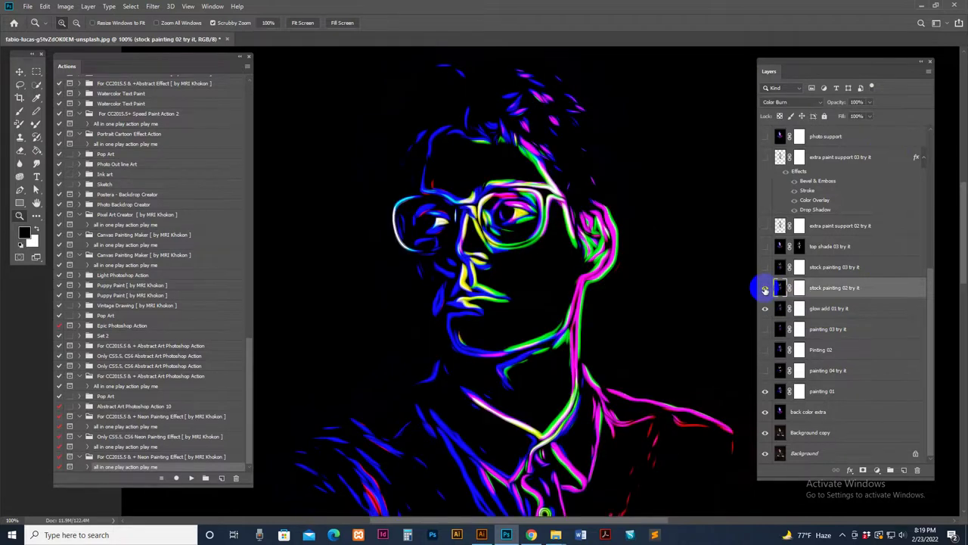
{"action": "left_click", "coordinate": [765, 288]}
{"action": "left_click", "coordinate": [764, 288]}
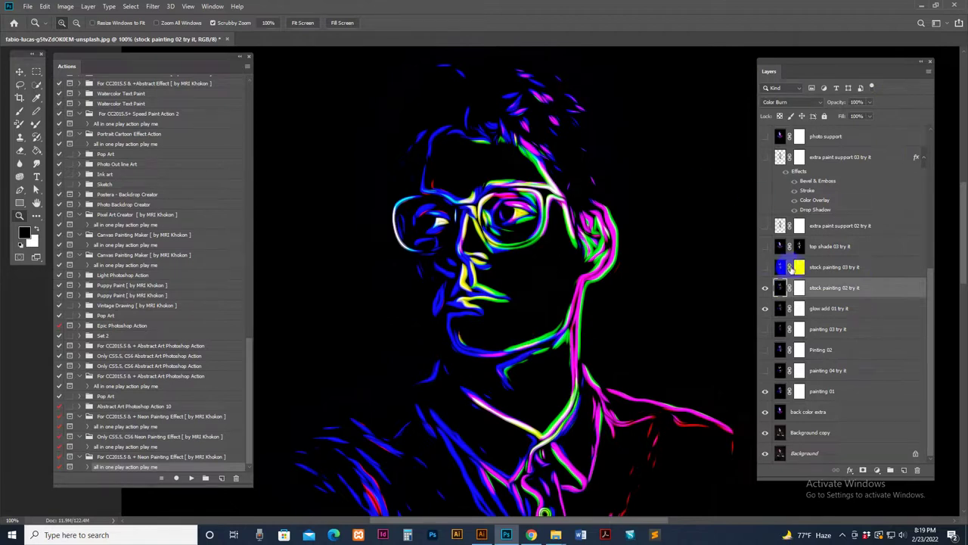
{"action": "left_click", "coordinate": [764, 288]}
- Preview and hide the stock painting 03 try it layer, and show top shade 03 try it, comparing the portrait with and without it
{"action": "left_click", "coordinate": [781, 269]}
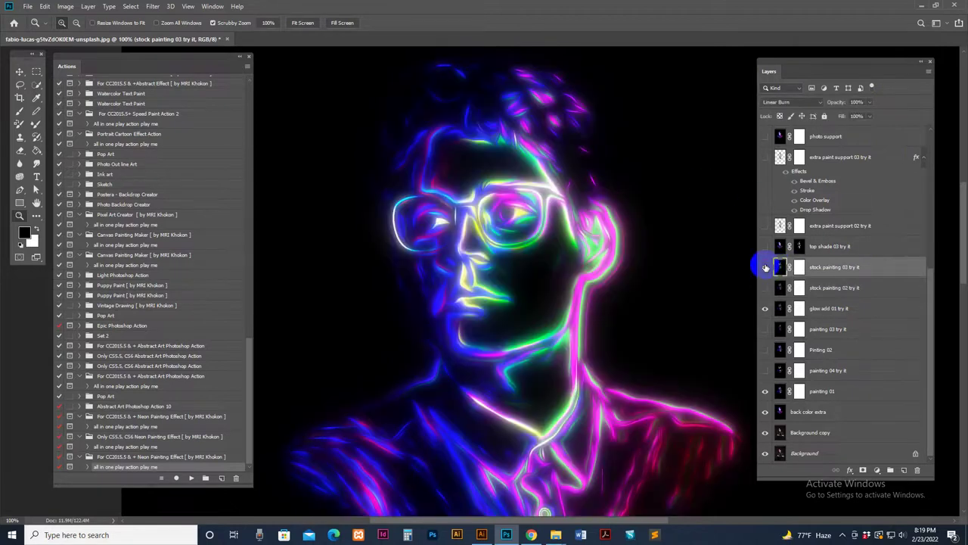
{"action": "left_click", "coordinate": [782, 247]}
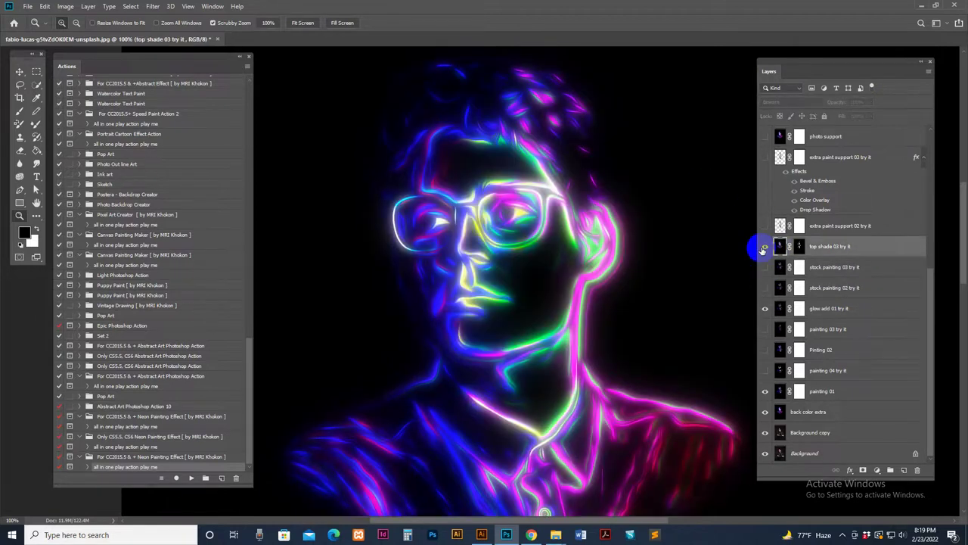
{"action": "left_click", "coordinate": [764, 247]}
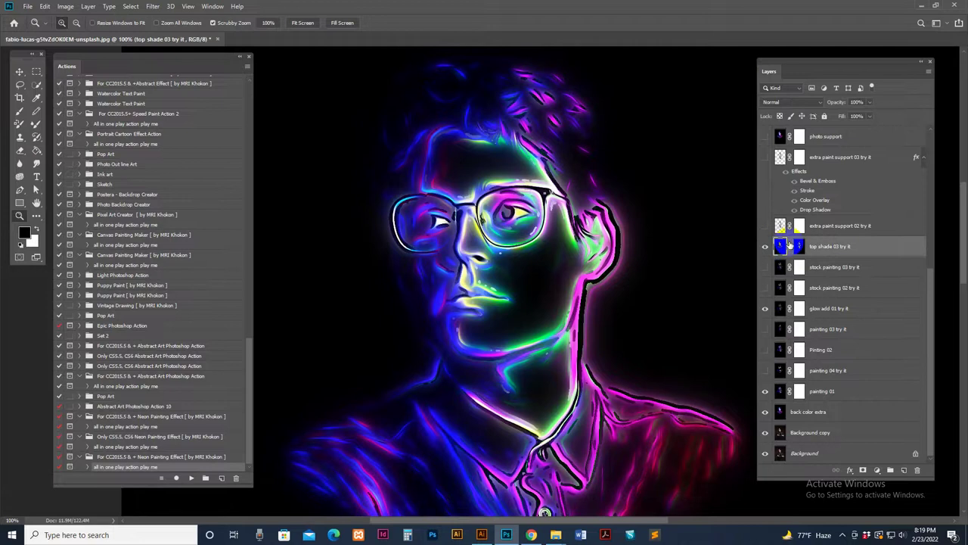
{"action": "left_click", "coordinate": [764, 248]}
{"action": "left_click", "coordinate": [764, 247]}
{"action": "left_click", "coordinate": [764, 247]}
- Target the top shade 03 try it layer's mask and set the Brush tool to a soft round 70 px tip with 0% hardness
{"action": "left_click", "coordinate": [799, 247]}
{"action": "left_click", "coordinate": [19, 112]}
{"action": "mouse_move", "coordinate": [516, 113]}
{"action": "left_mouse_down"}
{"action": "mouse_move", "coordinate": [544, 112]}
{"action": "mouse_move", "coordinate": [533, 82]}
{"action": "mouse_move", "coordinate": [565, 101]}
{"action": "mouse_move", "coordinate": [537, 90]}
{"action": "mouse_move", "coordinate": [513, 118]}
{"action": "mouse_move", "coordinate": [589, 205]}
{"action": "mouse_move", "coordinate": [580, 203]}
{"action": "mouse_move", "coordinate": [591, 225]}
{"action": "mouse_move", "coordinate": [569, 213]}
{"action": "left_mouse_up"}
{"action": "right_click", "coordinate": [411, 121]}
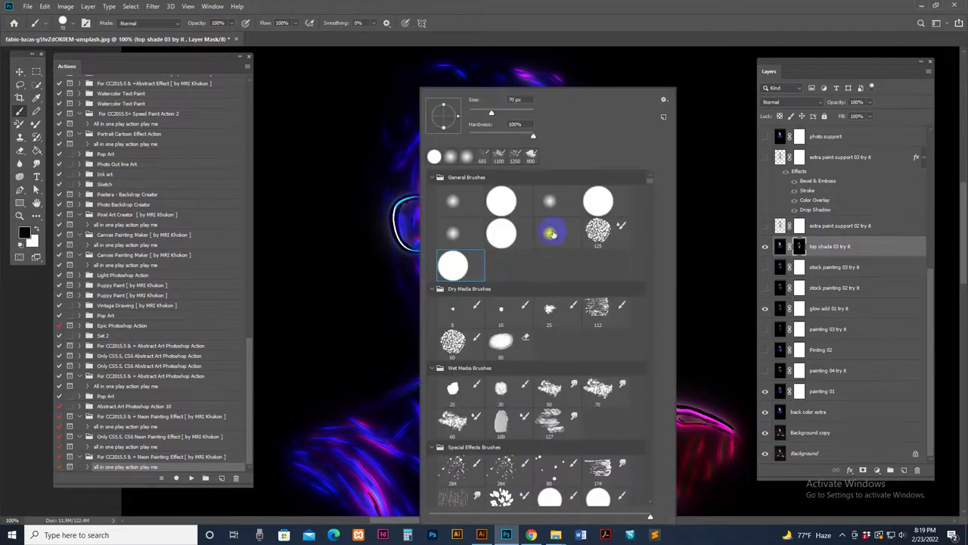
{"action": "left_click", "coordinate": [549, 233]}
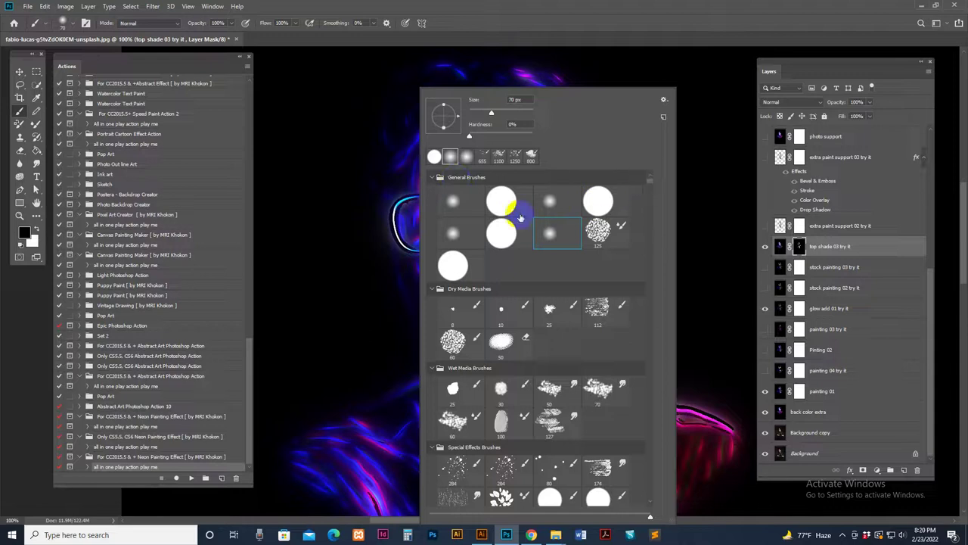
{"action": "left_click", "coordinate": [591, 9]}
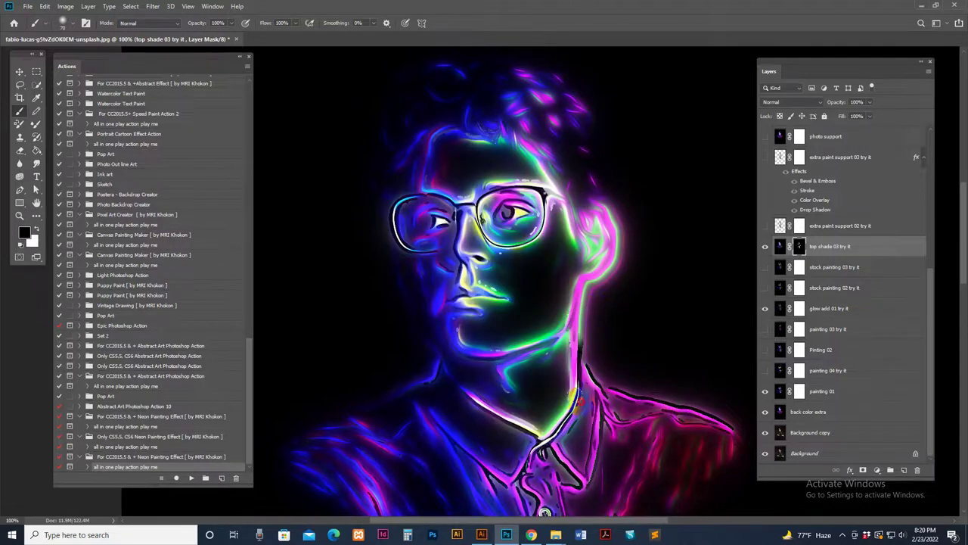
- Paint black on the top shade 03 try it mask over the neck, collar, shirt, shoulders and face outlines to remove their dark lines
{"action": "left_click_drag", "start_coordinate": [591, 284], "coordinate": [569, 140]}
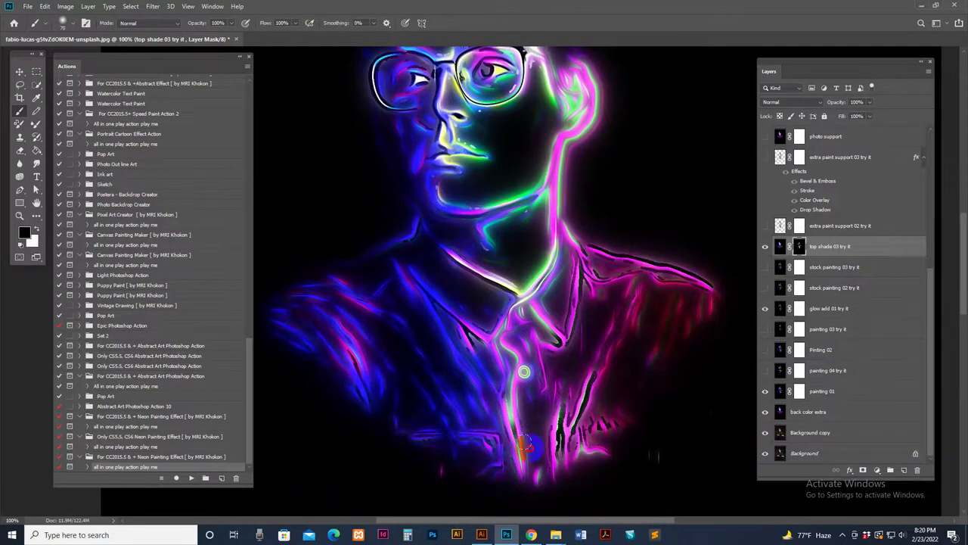
{"action": "mouse_move", "coordinate": [603, 293]}
{"action": "left_mouse_down"}
{"action": "mouse_move", "coordinate": [702, 271]}
{"action": "mouse_move", "coordinate": [564, 332]}
{"action": "left_mouse_up"}
{"action": "left_click_drag", "start_coordinate": [515, 194], "coordinate": [581, 249]}
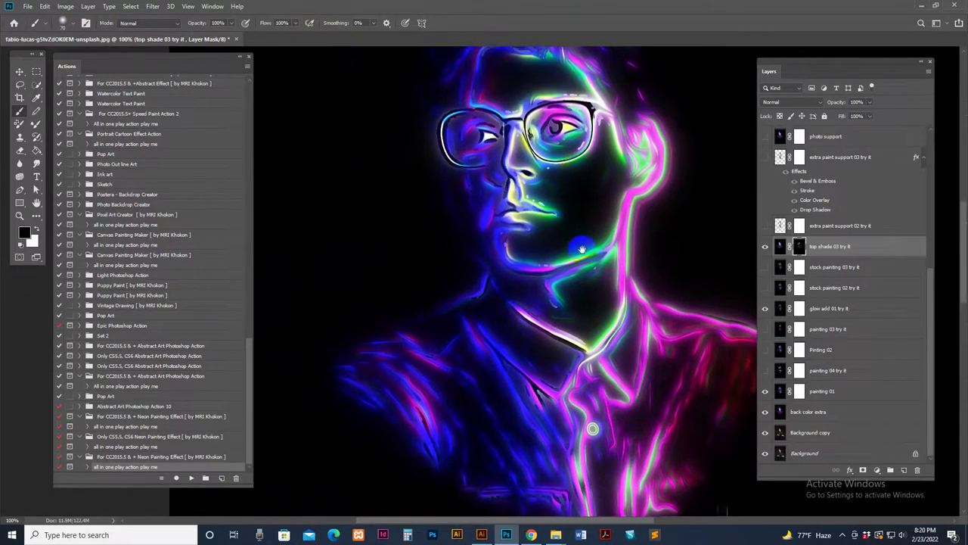
{"action": "left_click_drag", "start_coordinate": [476, 163], "coordinate": [474, 217]}
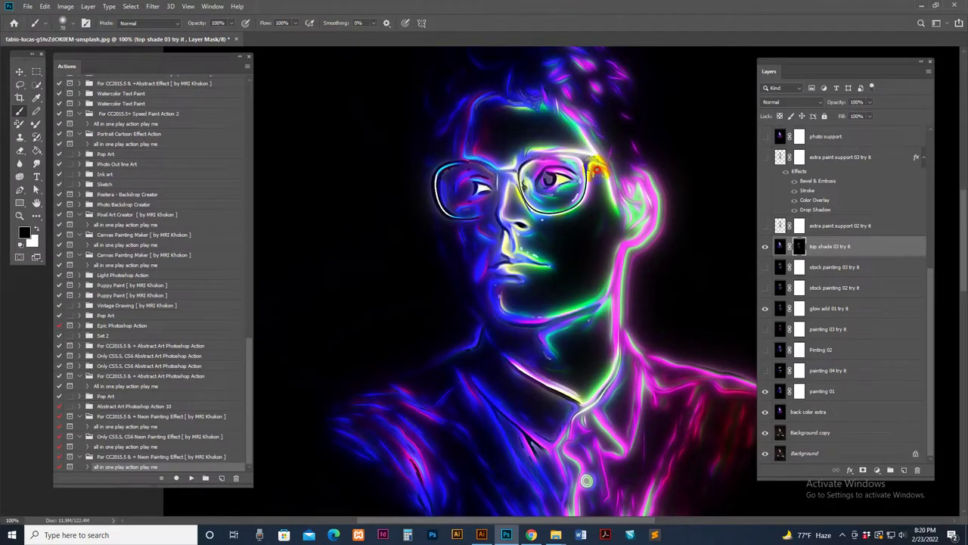
{"action": "left_click_drag", "start_coordinate": [424, 457], "coordinate": [405, 374]}
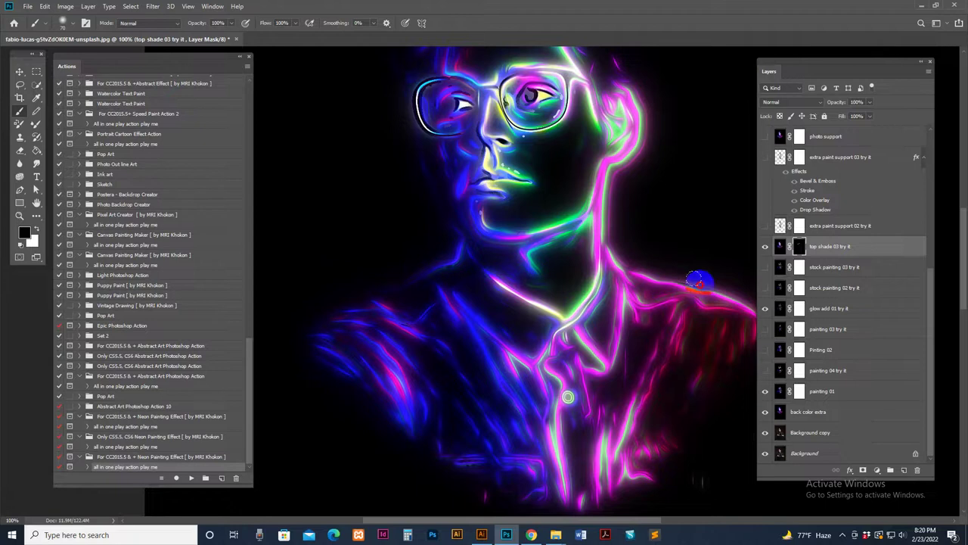
{"action": "left_click_drag", "start_coordinate": [650, 214], "coordinate": [603, 349]}
{"action": "left_click", "coordinate": [441, 326]}
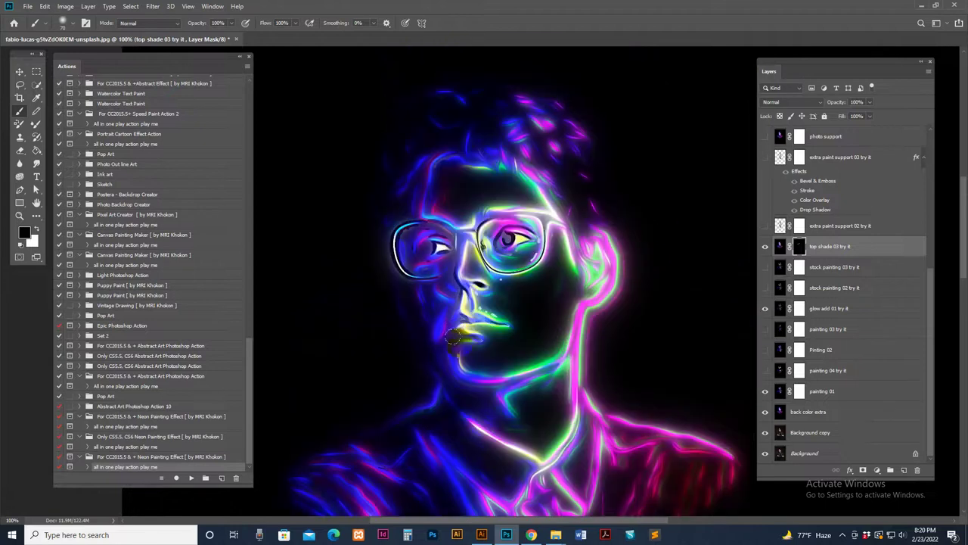
{"action": "mouse_move", "coordinate": [452, 336]}
{"action": "left_mouse_down"}
{"action": "mouse_move", "coordinate": [481, 282]}
{"action": "mouse_move", "coordinate": [454, 306]}
{"action": "left_mouse_up"}
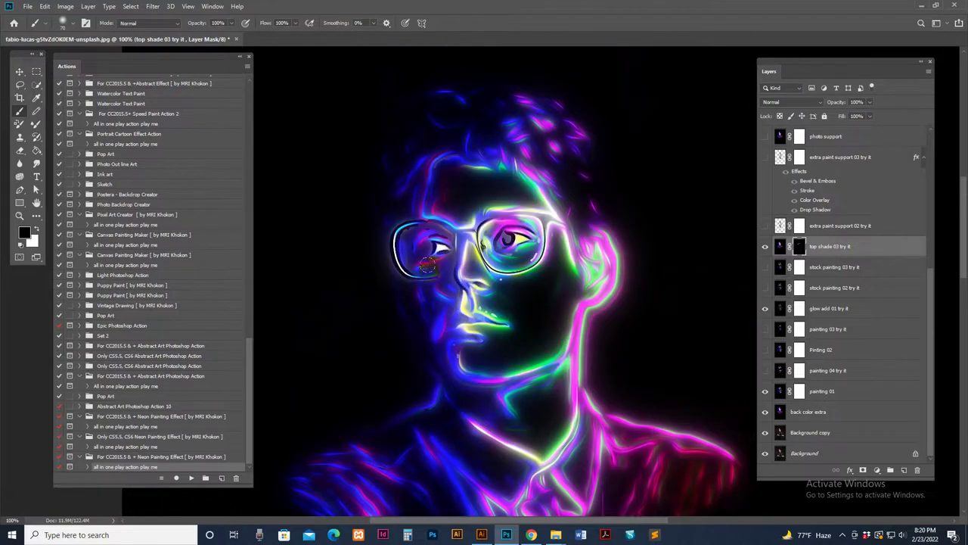
- Paint white on the top shade 03 try it mask over both eyes and the lips with a 40 px brush
{"action": "key", "text": "d"}
{"action": "key", "text": "x"}
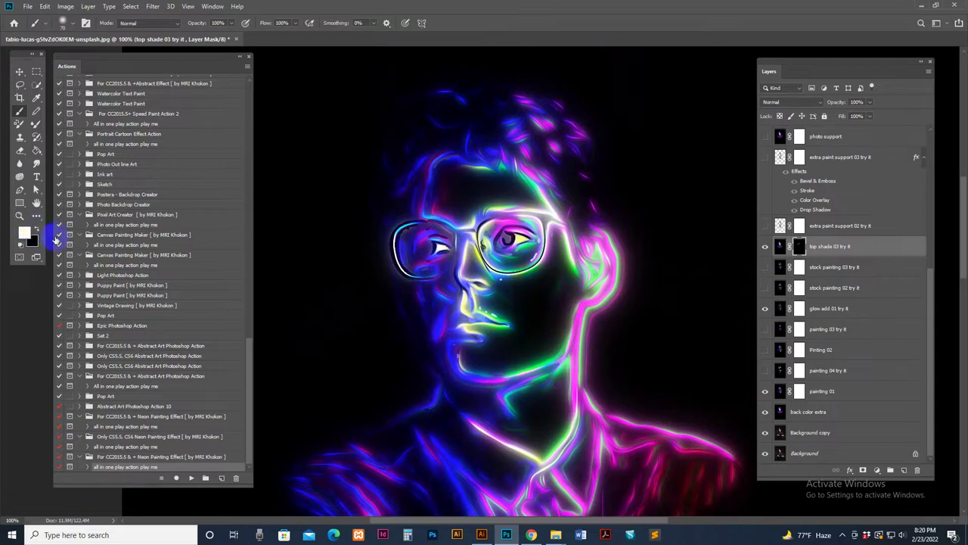
{"action": "key", "text": "bracketleft"}
{"action": "key", "text": "bracketleft"}
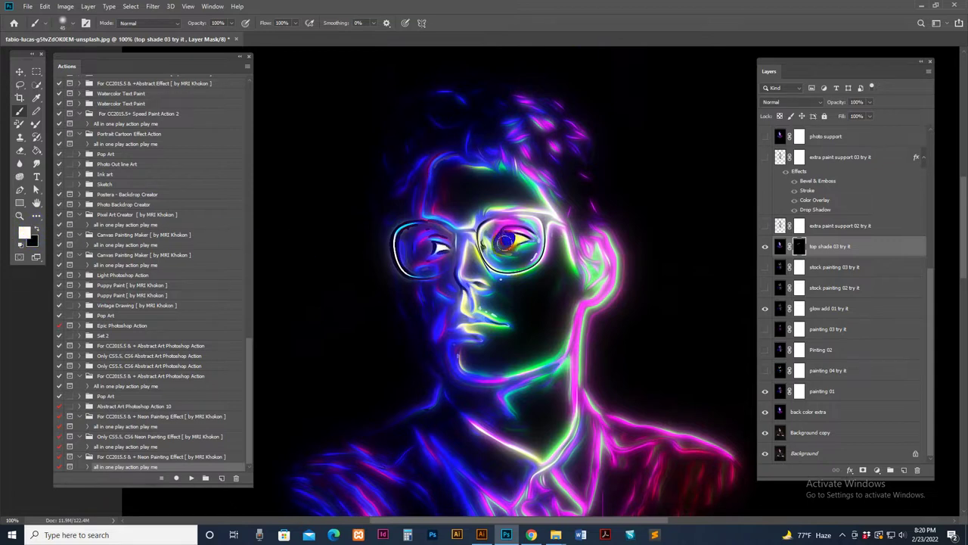
{"action": "left_click", "coordinate": [800, 248]}
{"action": "left_click_drag", "start_coordinate": [494, 243], "coordinate": [528, 239]}
{"action": "left_click", "coordinate": [422, 245]}
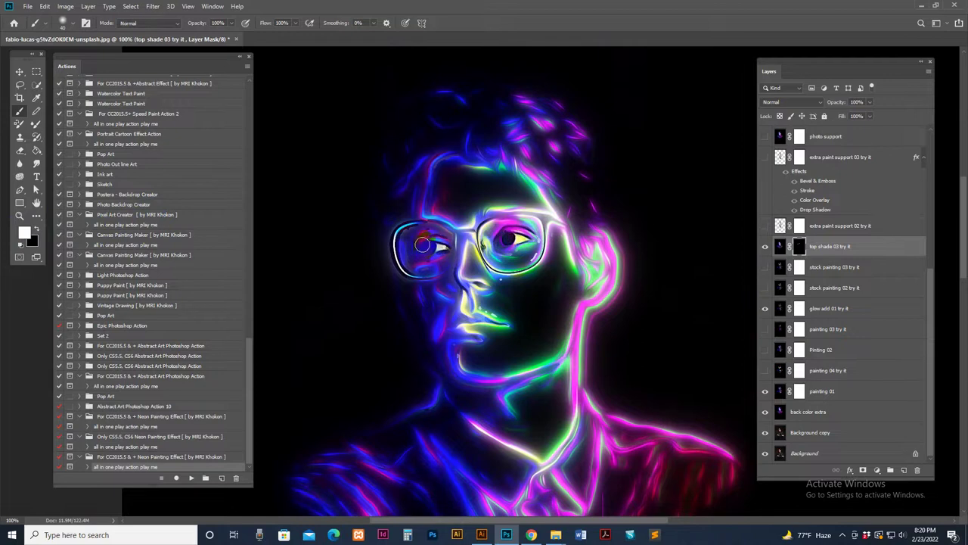
{"action": "mouse_move", "coordinate": [498, 241]}
{"action": "left_mouse_down"}
{"action": "mouse_move", "coordinate": [457, 249]}
{"action": "mouse_move", "coordinate": [454, 232]}
{"action": "mouse_move", "coordinate": [449, 250]}
{"action": "mouse_move", "coordinate": [414, 261]}
{"action": "mouse_move", "coordinate": [453, 241]}
{"action": "mouse_move", "coordinate": [407, 248]}
{"action": "left_mouse_up"}
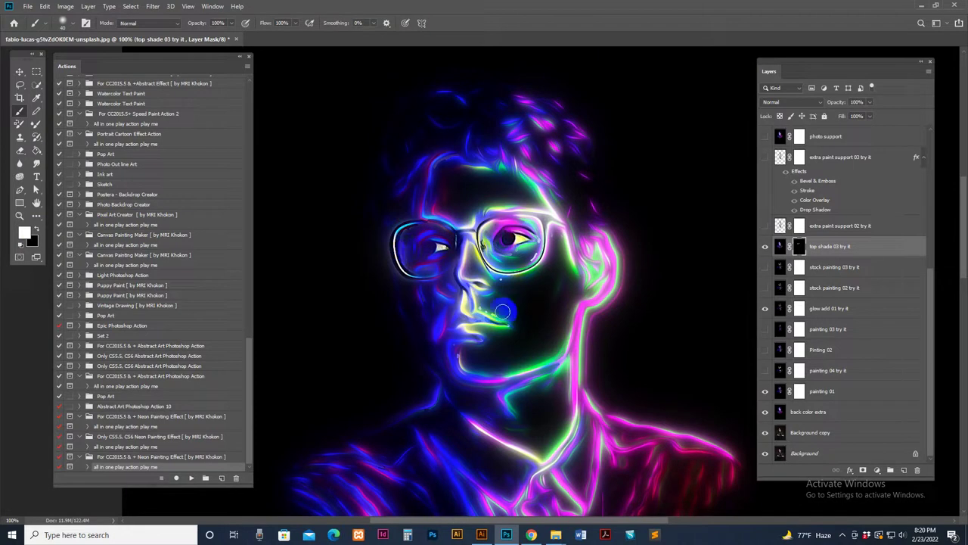
{"action": "mouse_move", "coordinate": [482, 324]}
{"action": "left_mouse_down"}
{"action": "mouse_move", "coordinate": [507, 327]}
{"action": "mouse_move", "coordinate": [455, 325]}
{"action": "mouse_move", "coordinate": [536, 328]}
{"action": "left_mouse_up"}
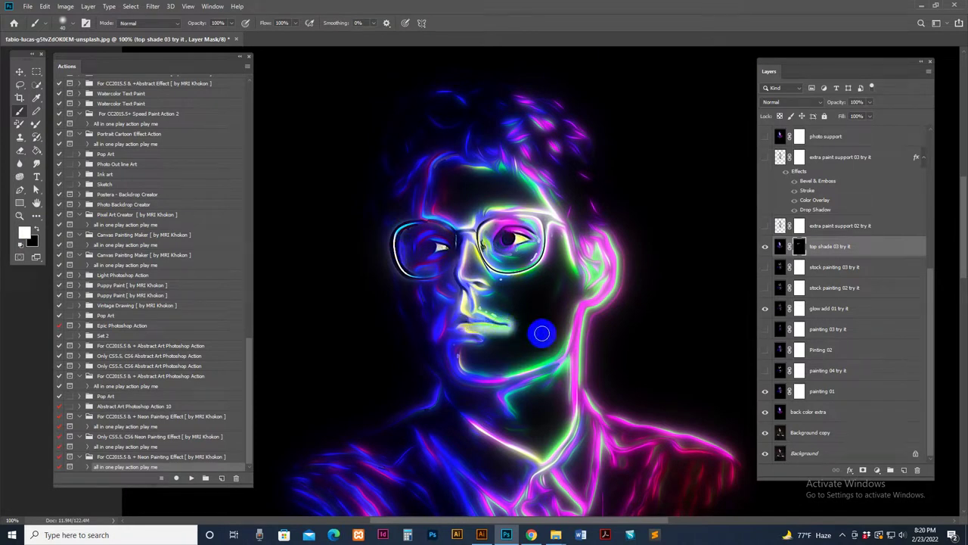
- Compare the portrait with and without the masked top shade 03 try it layer, leaving the layer shown
{"action": "left_click", "coordinate": [766, 246]}
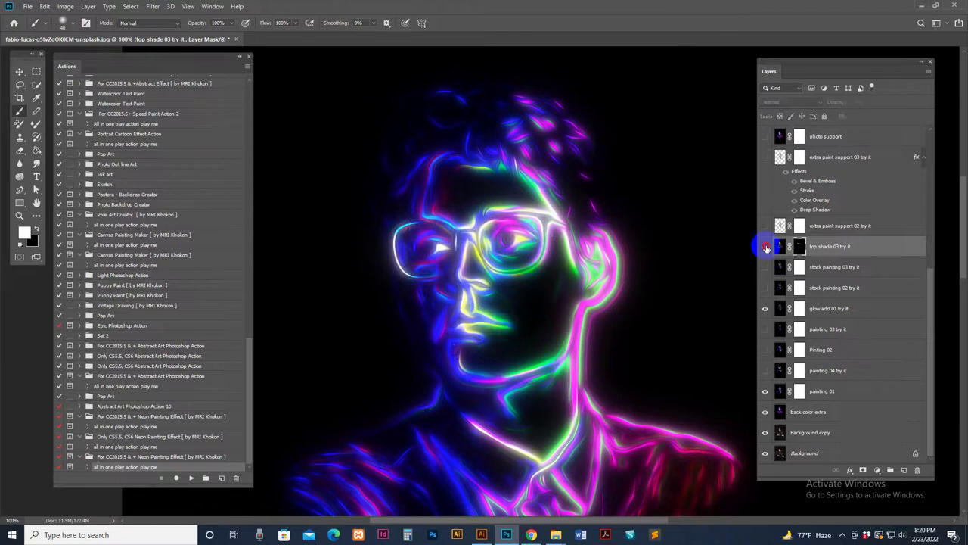
{"action": "left_click", "coordinate": [765, 246]}
{"action": "left_click", "coordinate": [765, 246]}
{"action": "left_click", "coordinate": [765, 246]}
{"action": "left_click", "coordinate": [766, 246]}
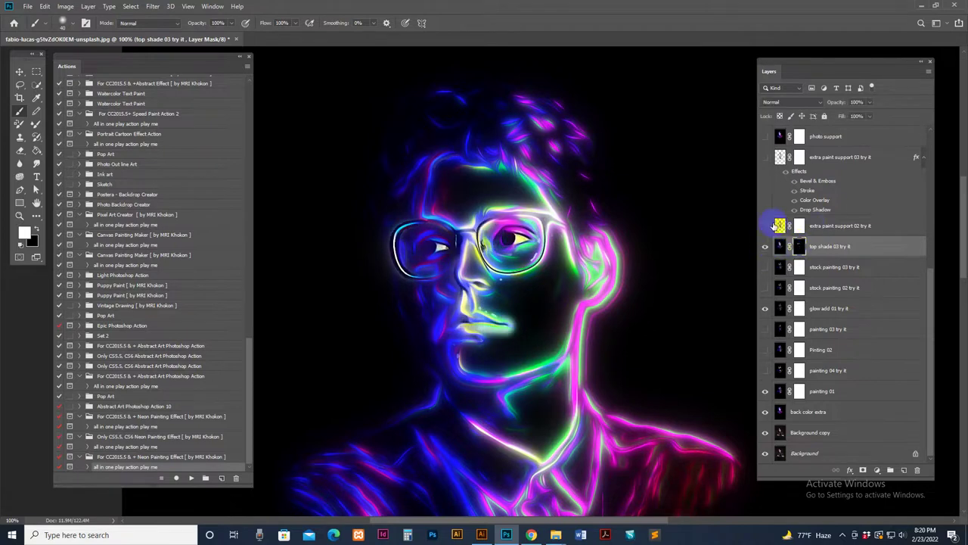
- Preview the extra paint support 02 try it layer with and without top shade 03 try it, leaving only top shade 03 shown
{"action": "left_click", "coordinate": [779, 223]}
{"action": "left_click", "coordinate": [765, 226]}
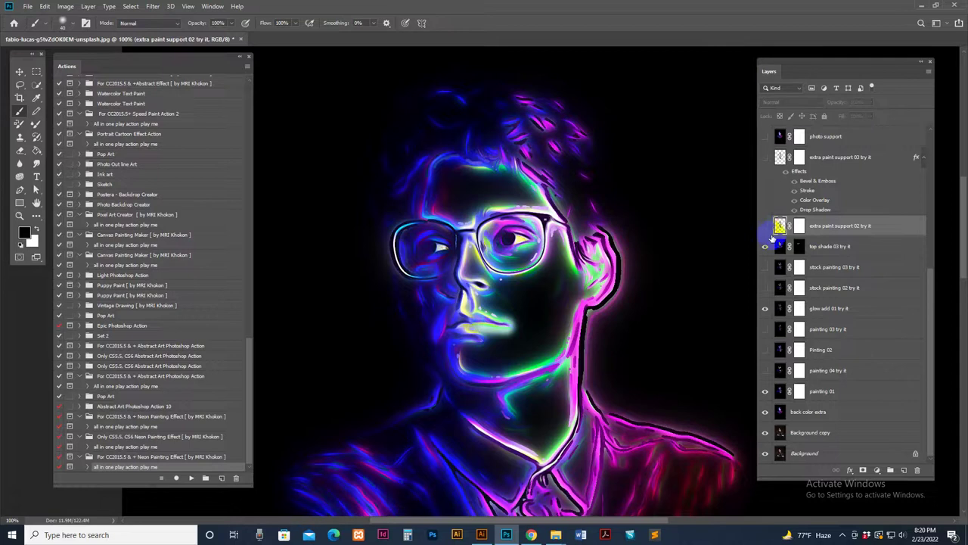
{"action": "left_click", "coordinate": [764, 227]}
{"action": "left_click", "coordinate": [765, 246]}
{"action": "left_click", "coordinate": [764, 226]}
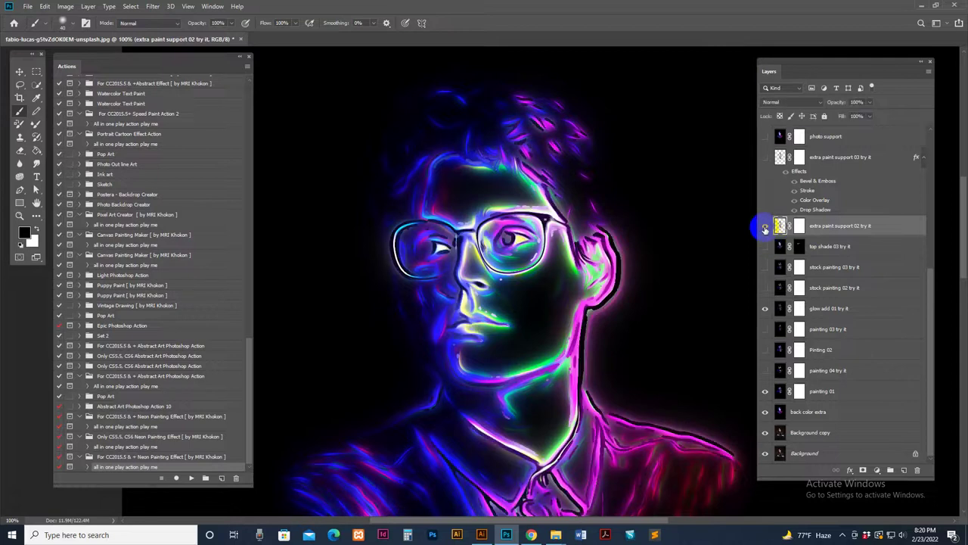
{"action": "left_click", "coordinate": [765, 226]}
{"action": "left_click", "coordinate": [765, 246]}
- Preview the extra paint support 03 try it layer, show the photo support layer over it, and hide extra paint support 03 again
{"action": "left_click", "coordinate": [777, 158]}
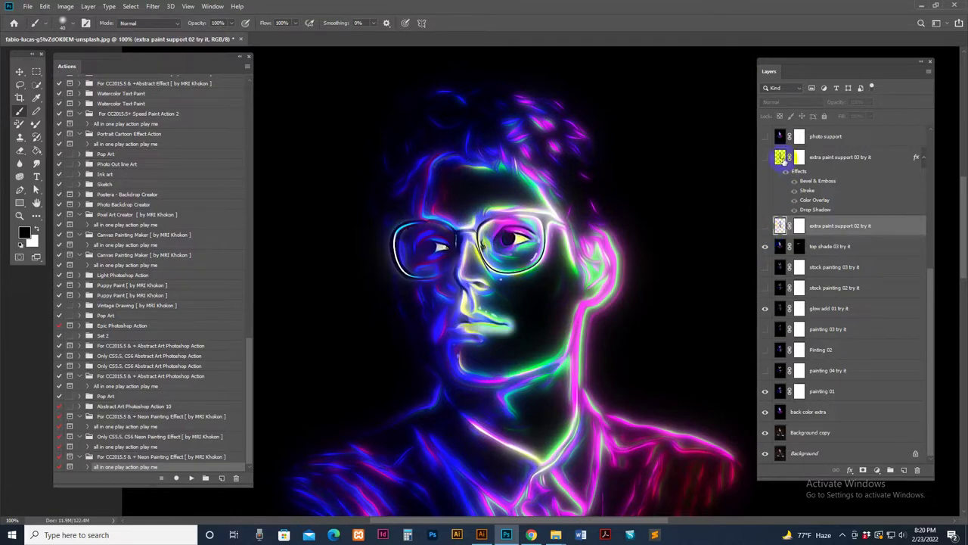
{"action": "left_click", "coordinate": [764, 159]}
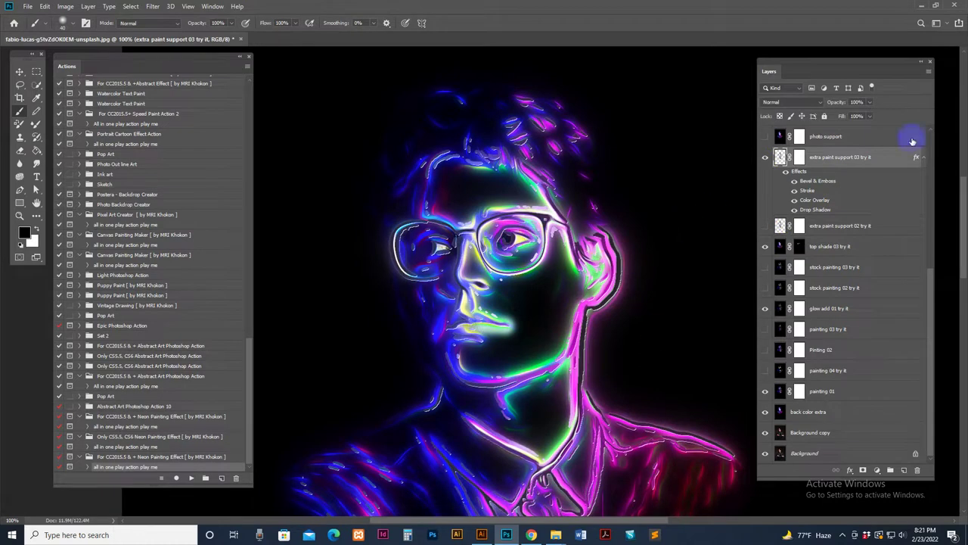
{"action": "scroll", "coordinate": [867, 178], "scroll_direction": "up", "scroll_amount": 2}
{"action": "left_click", "coordinate": [852, 195]}
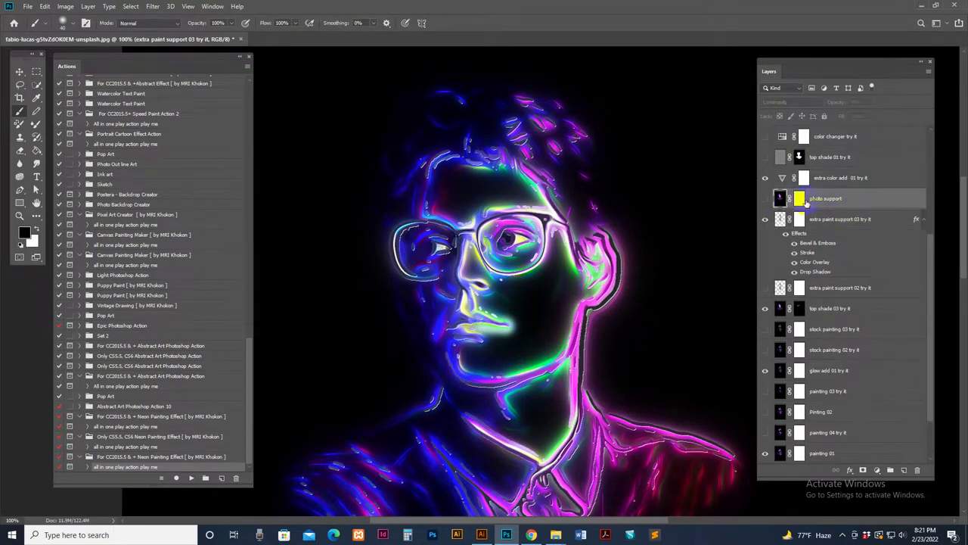
{"action": "left_click", "coordinate": [764, 198]}
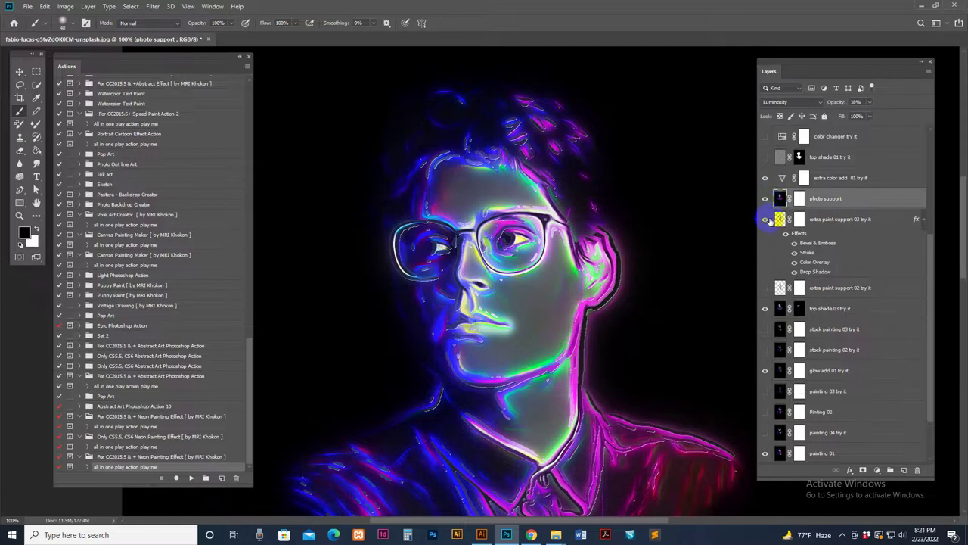
{"action": "left_click", "coordinate": [795, 219]}
{"action": "left_click", "coordinate": [766, 218]}
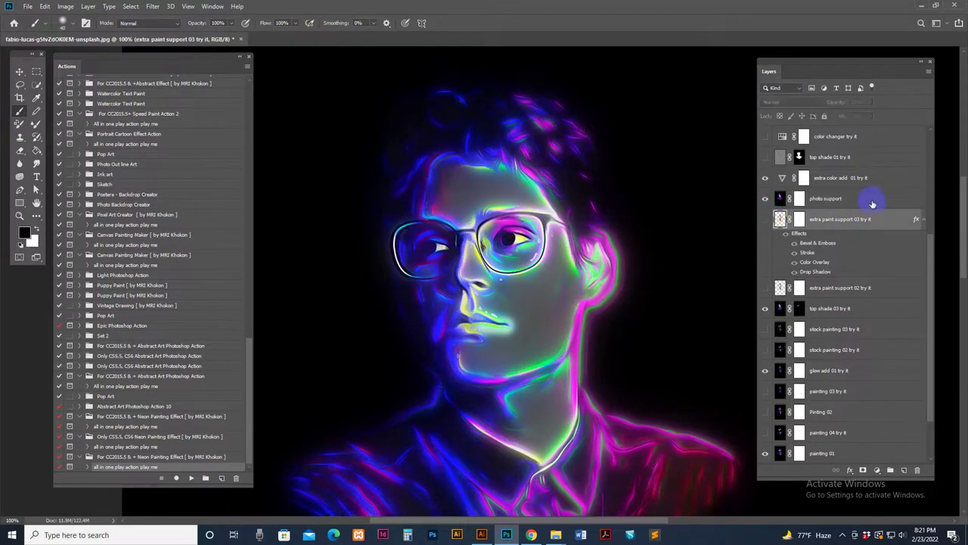
- Compare the photo support layer on and off, try its opacity at 100%, set it to 50%, and hide the layer
{"action": "left_click", "coordinate": [790, 198]}
{"action": "left_click", "coordinate": [765, 199]}
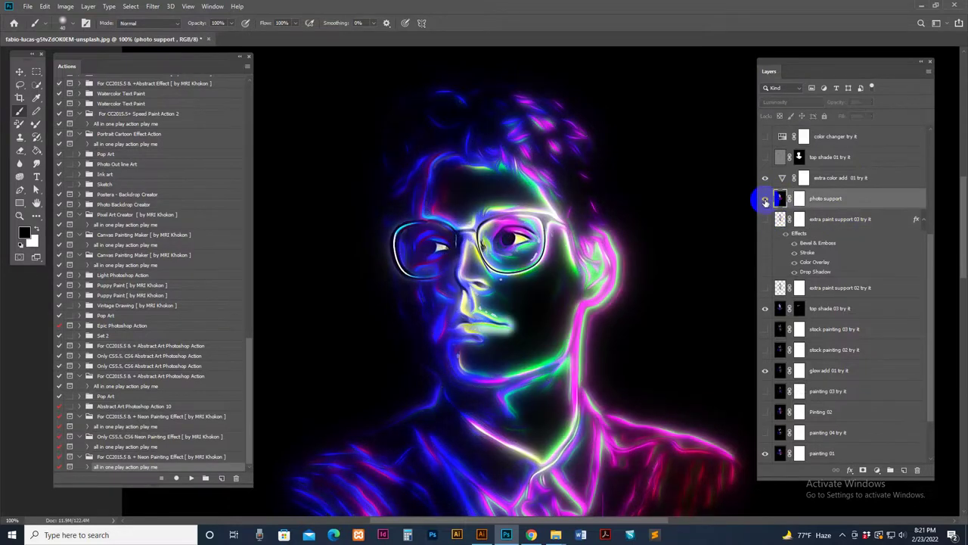
{"action": "left_click", "coordinate": [765, 199]}
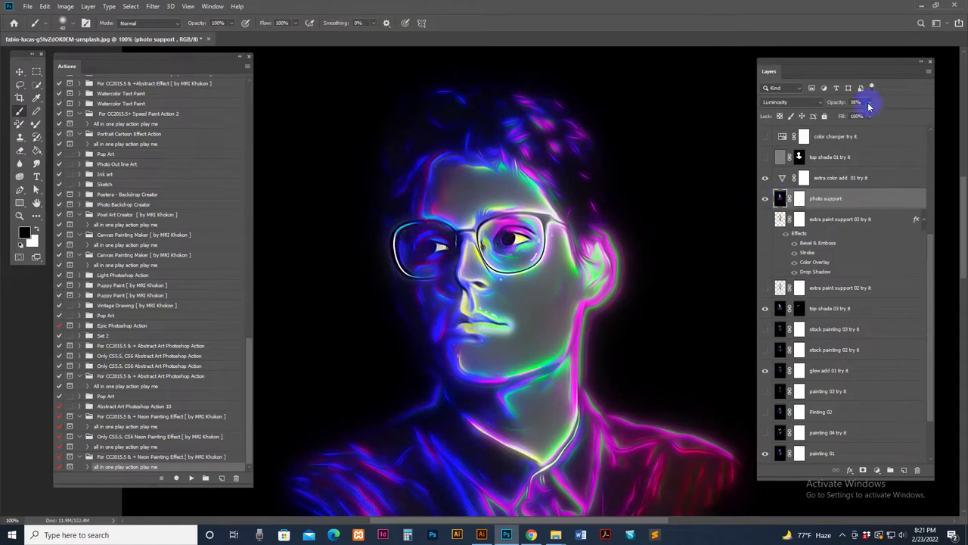
{"action": "left_click_drag", "start_coordinate": [897, 117], "coordinate": [908, 116]}
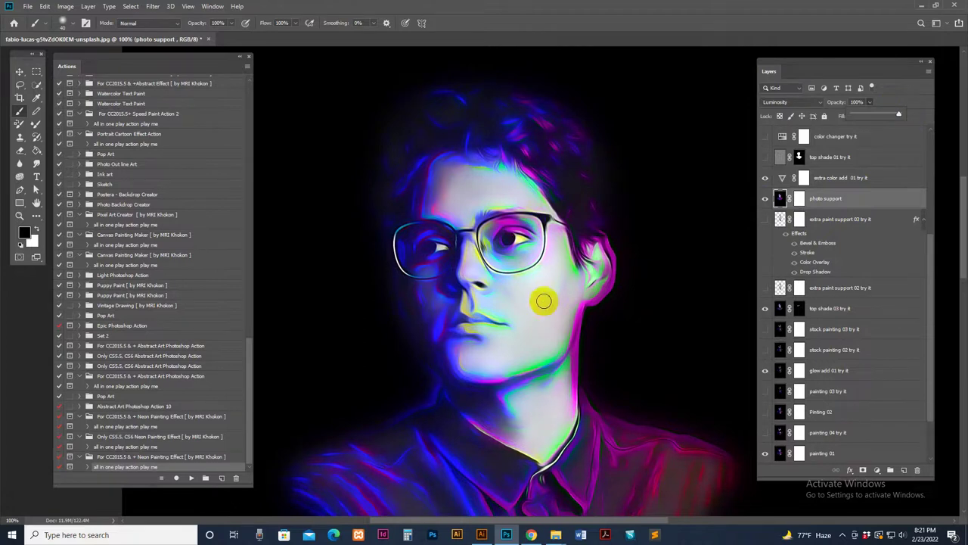
{"action": "mouse_move", "coordinate": [872, 116]}
{"action": "left_mouse_down"}
{"action": "mouse_move", "coordinate": [856, 113]}
{"action": "mouse_move", "coordinate": [875, 116]}
{"action": "left_mouse_up"}
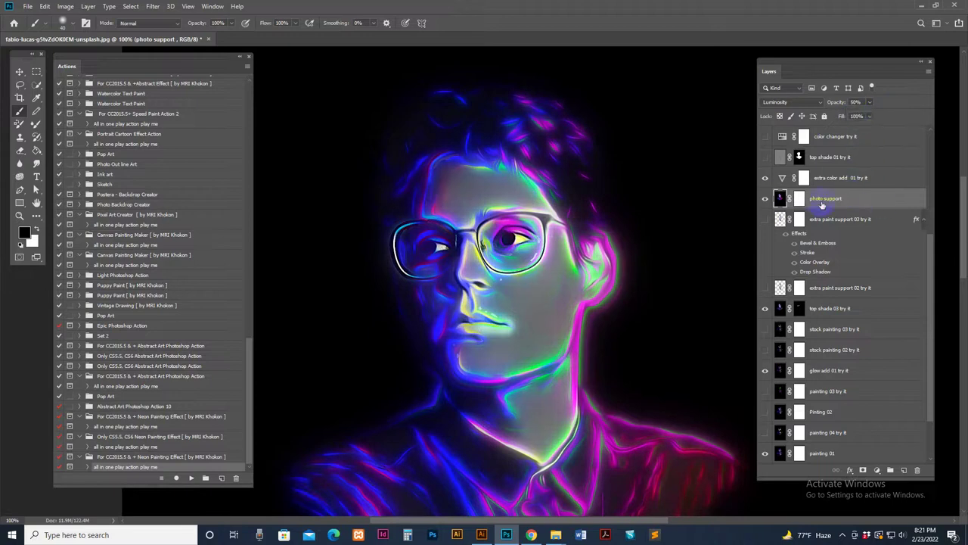
{"action": "left_click", "coordinate": [765, 199]}
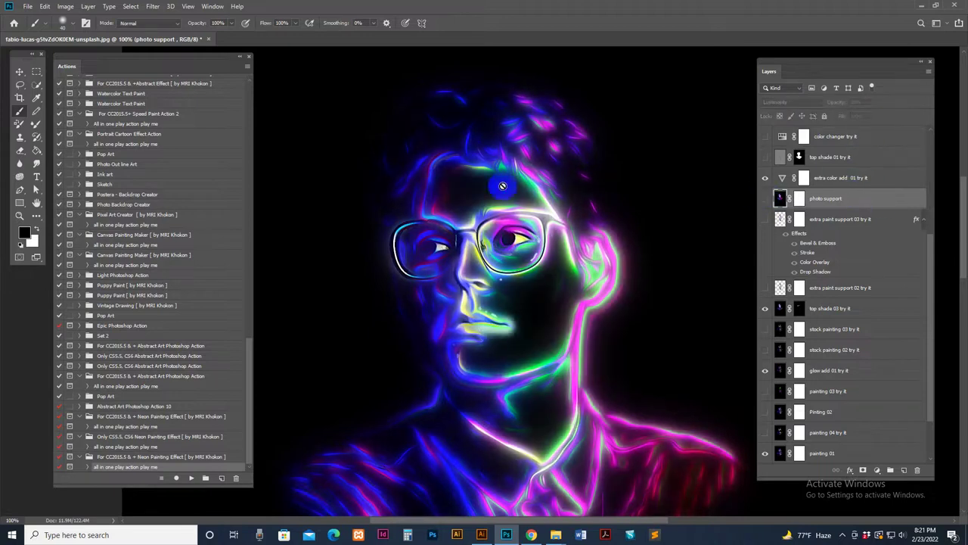
- Check the portrait without the extra color add 01 try it layer, and show top shade 01 try it, comparing it on and off
{"action": "left_click", "coordinate": [887, 183]}
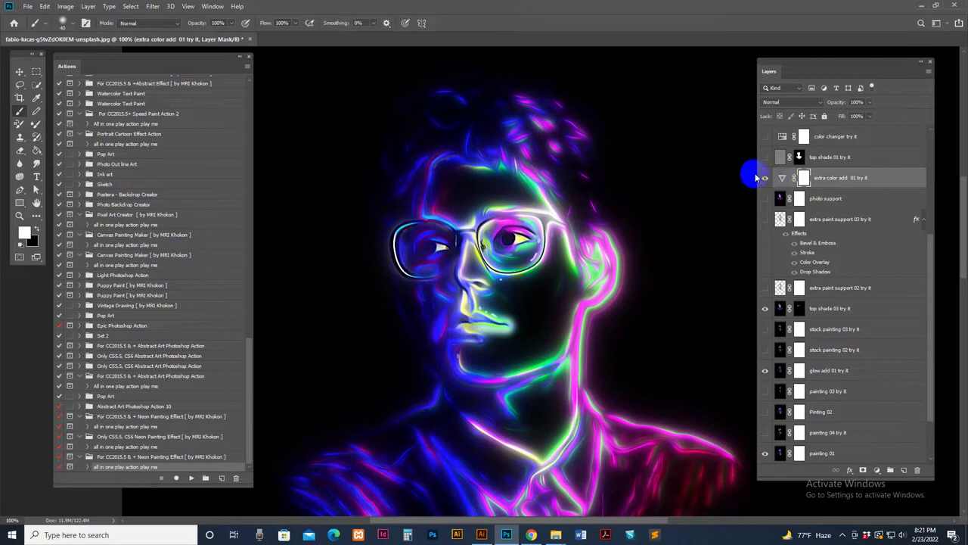
{"action": "left_click", "coordinate": [766, 177]}
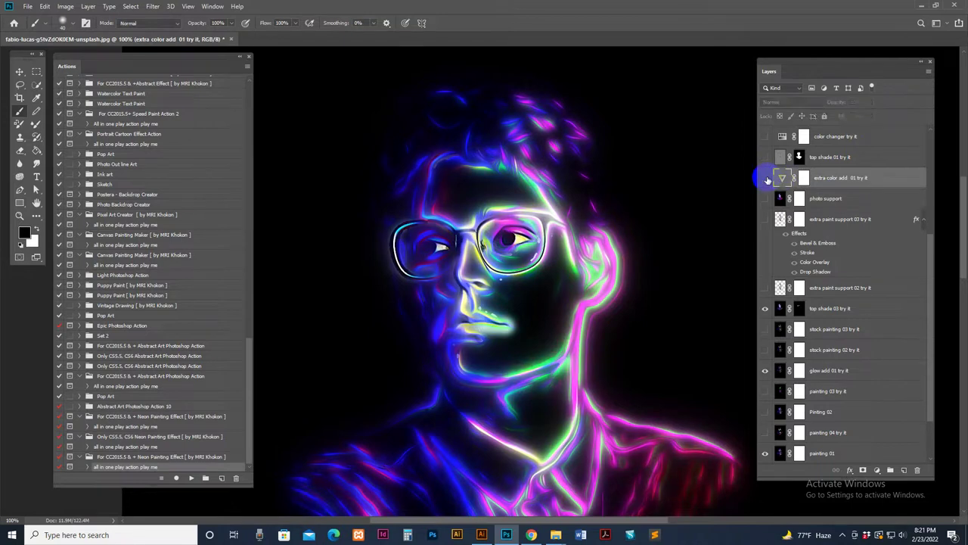
{"action": "left_click", "coordinate": [776, 163]}
{"action": "left_click", "coordinate": [763, 156]}
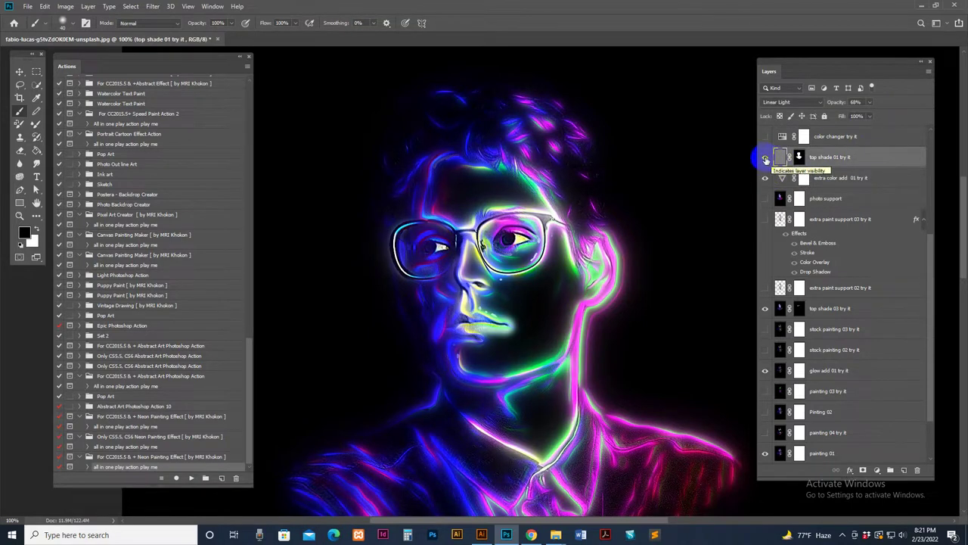
{"action": "left_click", "coordinate": [764, 157]}
{"action": "left_click", "coordinate": [763, 157]}
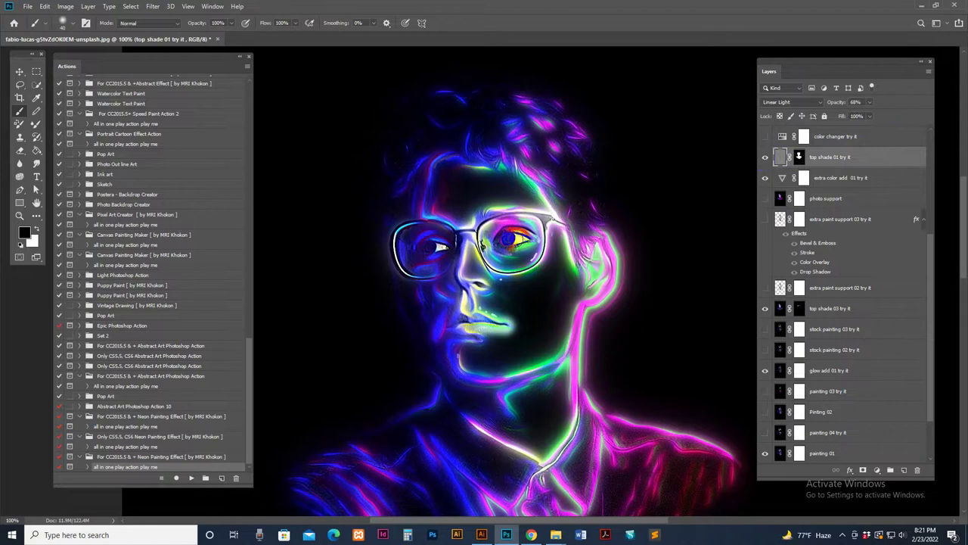
- Paint black on the top shade 01 try it mask with a 70 px brush over the lower face and shirt
{"action": "left_click", "coordinate": [800, 156]}
{"action": "key", "text": "x"}
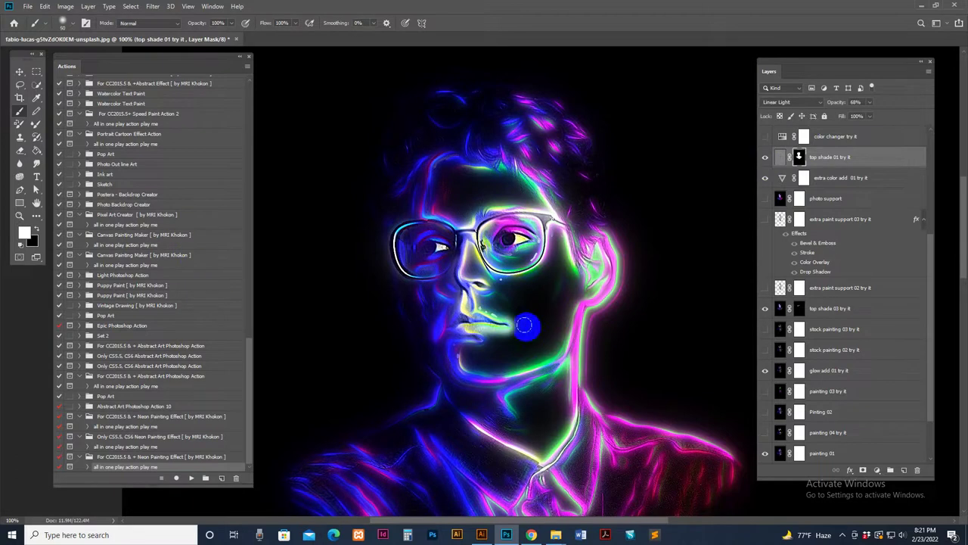
{"action": "key", "text": "]"}
{"action": "left_click", "coordinate": [458, 334]}
{"action": "left_click", "coordinate": [34, 230]}
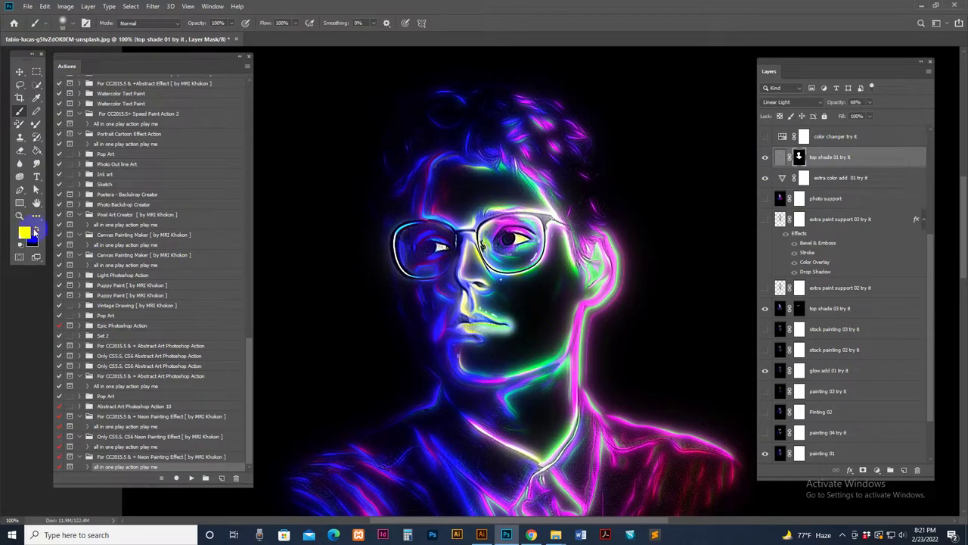
{"action": "key", "text": "]"}
{"action": "key", "text": "]"}
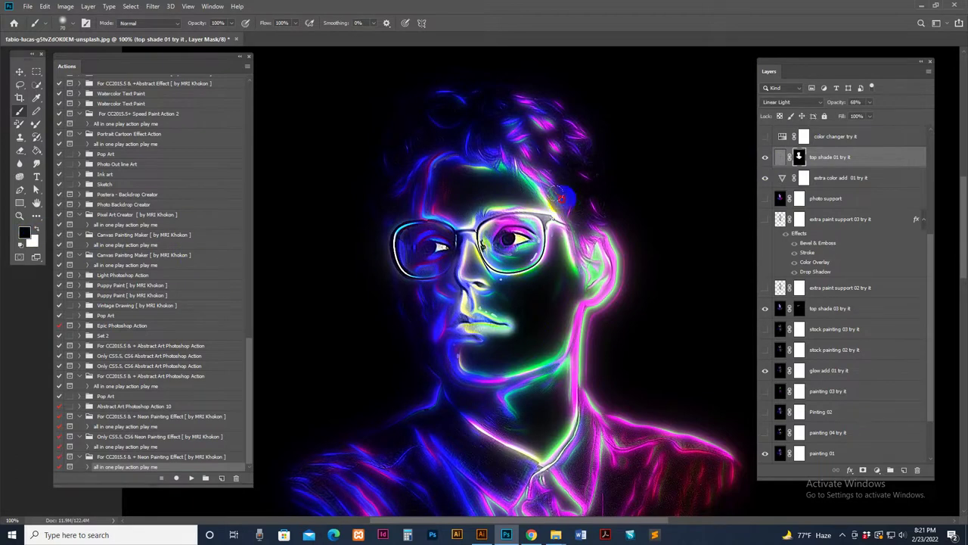
{"action": "left_click", "coordinate": [800, 157]}
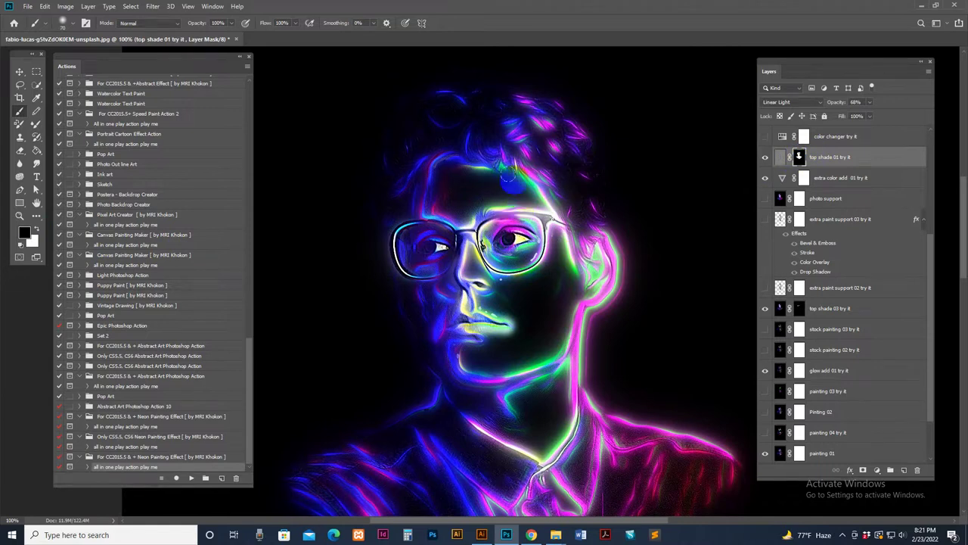
{"action": "left_click", "coordinate": [647, 488]}
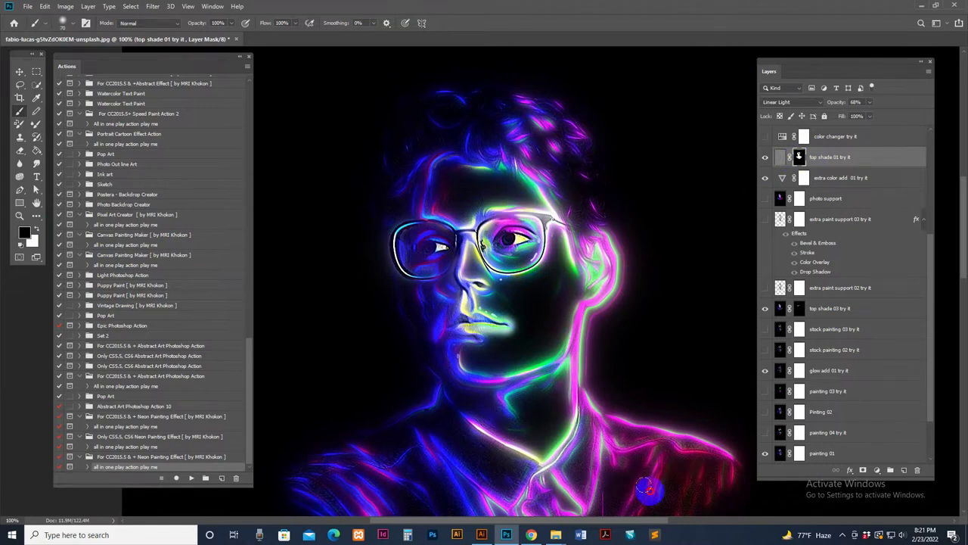
{"action": "left_click", "coordinate": [431, 316]}
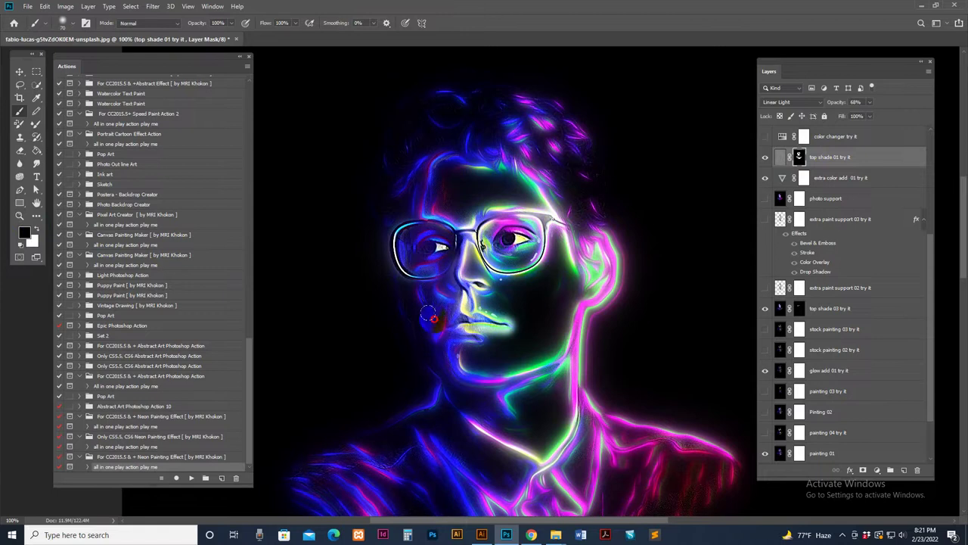
{"action": "left_click", "coordinate": [518, 240]}
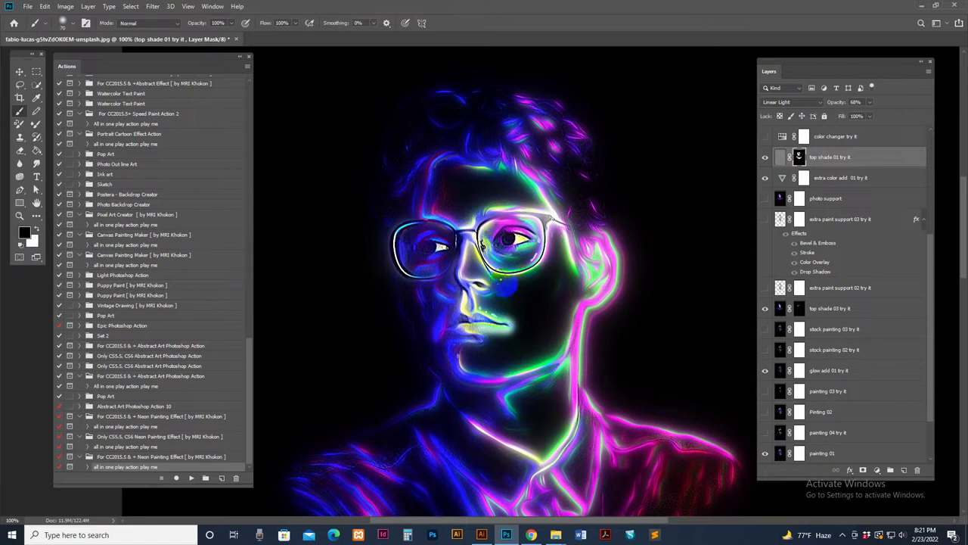
{"action": "left_click", "coordinate": [426, 208]}
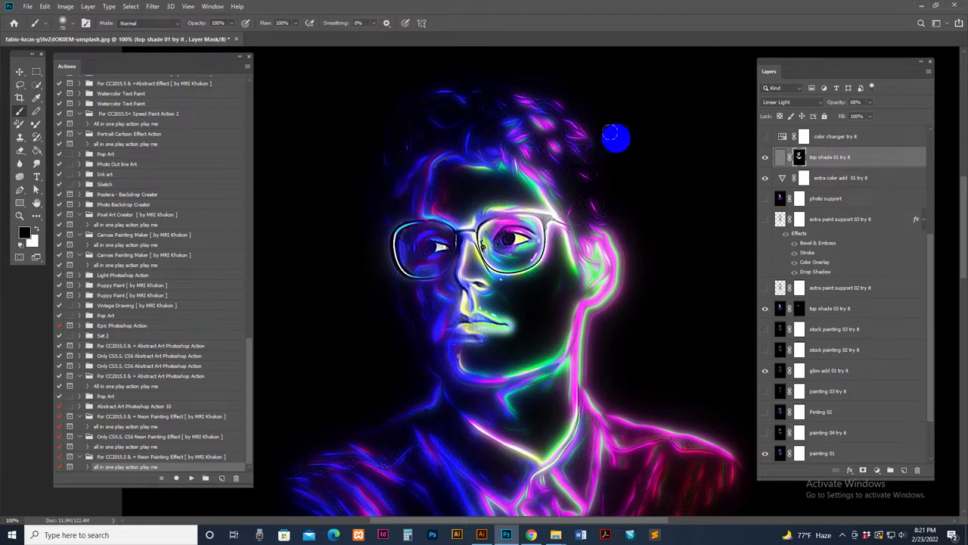
- Show the color changer try it layer, comparing the portrait with and without it
{"action": "scroll", "coordinate": [857, 239], "scroll_direction": "up", "scroll_amount": 3}
{"action": "left_click", "coordinate": [859, 244]}
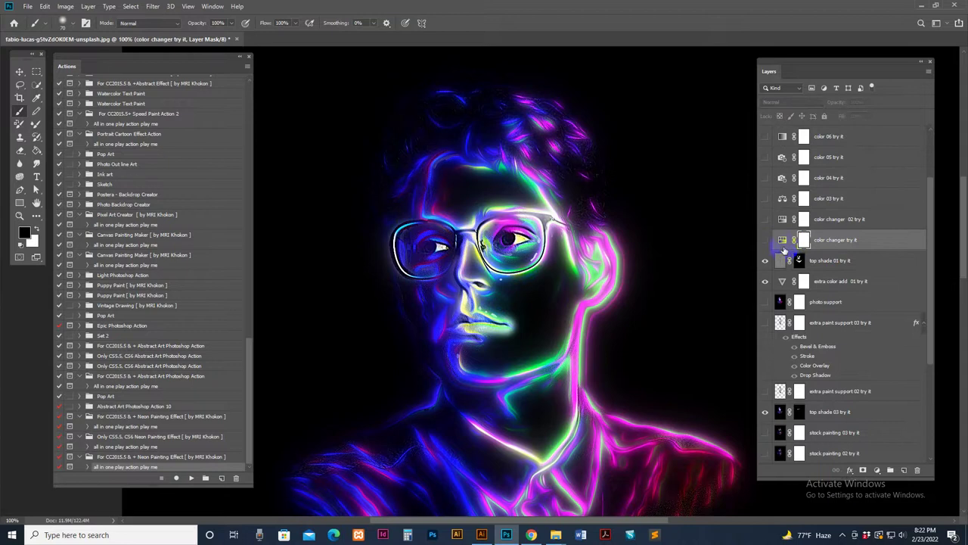
{"action": "left_click", "coordinate": [765, 240]}
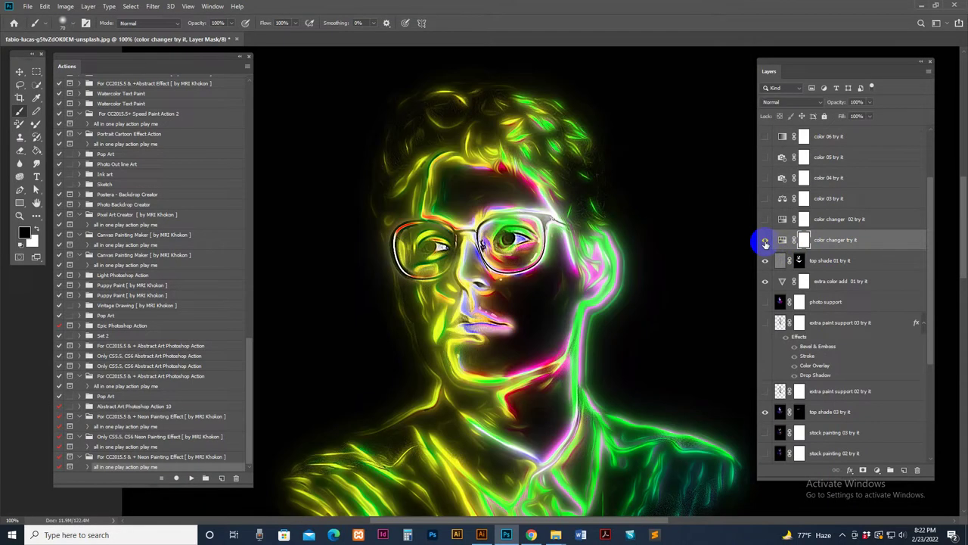
{"action": "left_click", "coordinate": [765, 241]}
{"action": "left_click", "coordinate": [765, 240]}
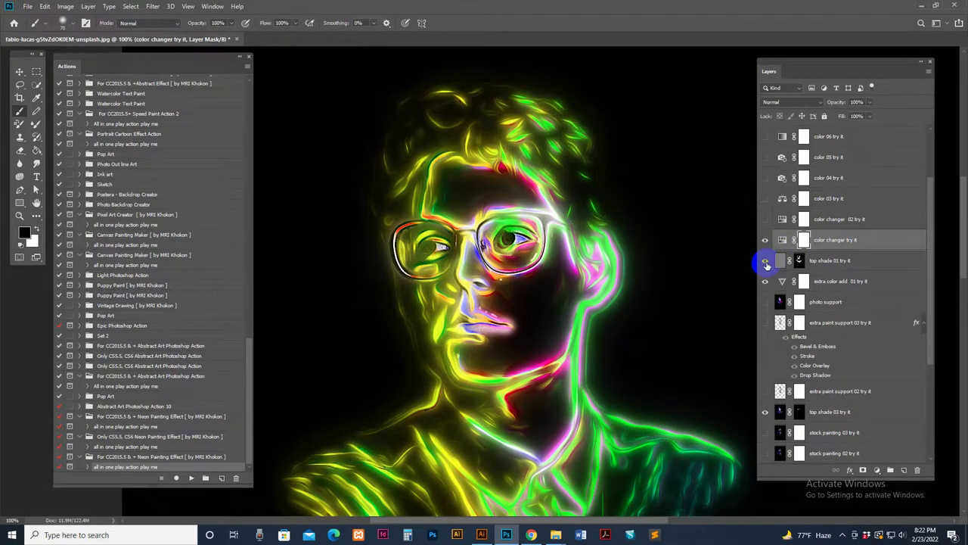
- Compare the portrait with and without top shade 03 try it, hide that layer, and check top shade 01 try it off and on
{"action": "left_click", "coordinate": [764, 413]}
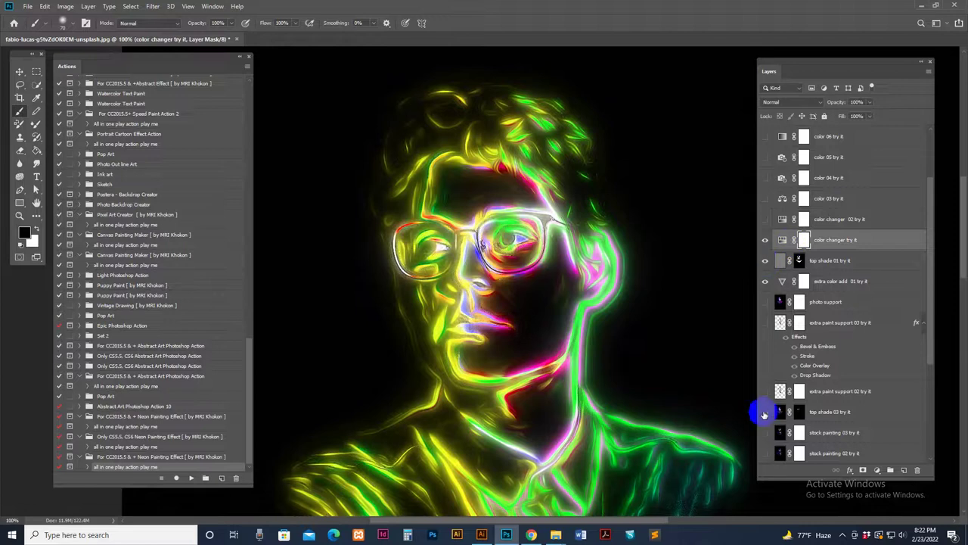
{"action": "left_click", "coordinate": [764, 413]}
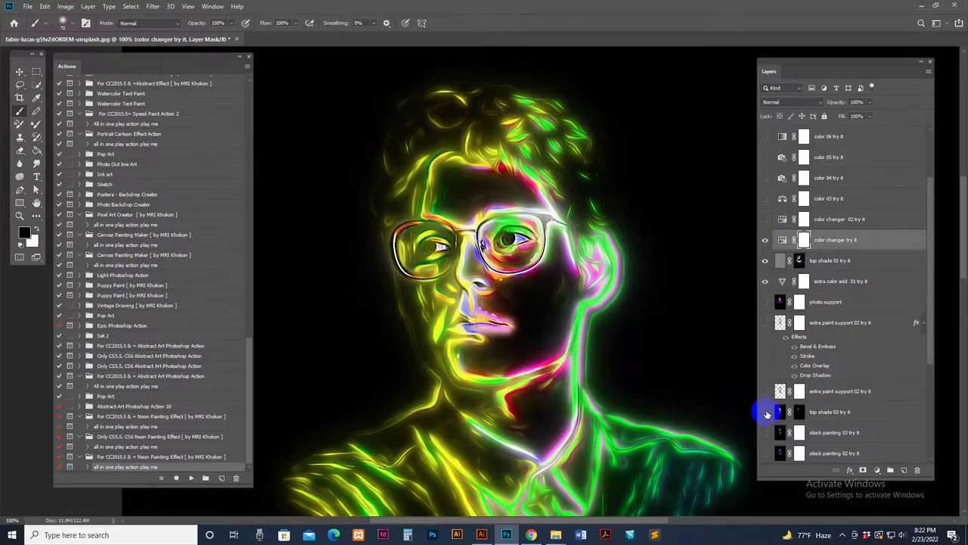
{"action": "left_click", "coordinate": [764, 412]}
{"action": "left_click", "coordinate": [882, 417]}
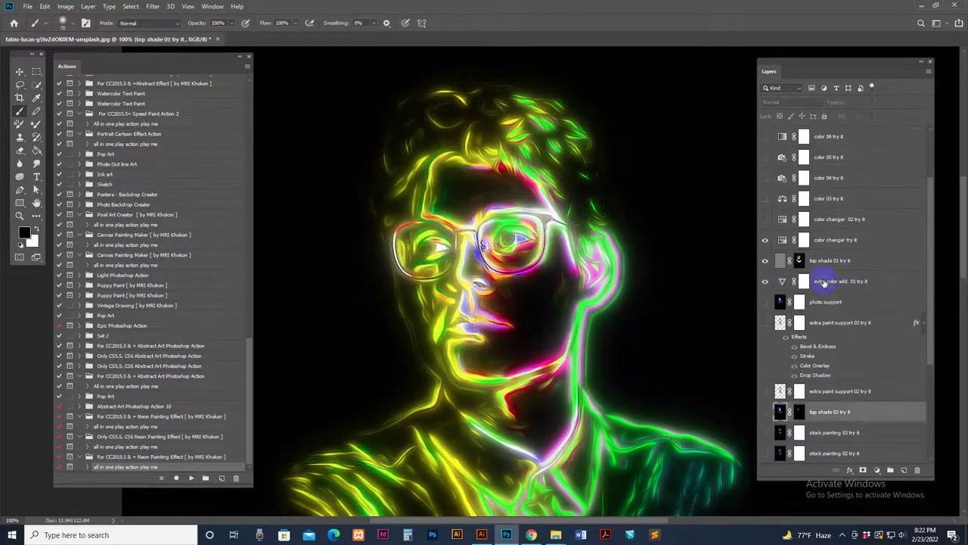
{"action": "left_click", "coordinate": [843, 281]}
{"action": "left_click", "coordinate": [845, 266]}
{"action": "left_click", "coordinate": [764, 262]}
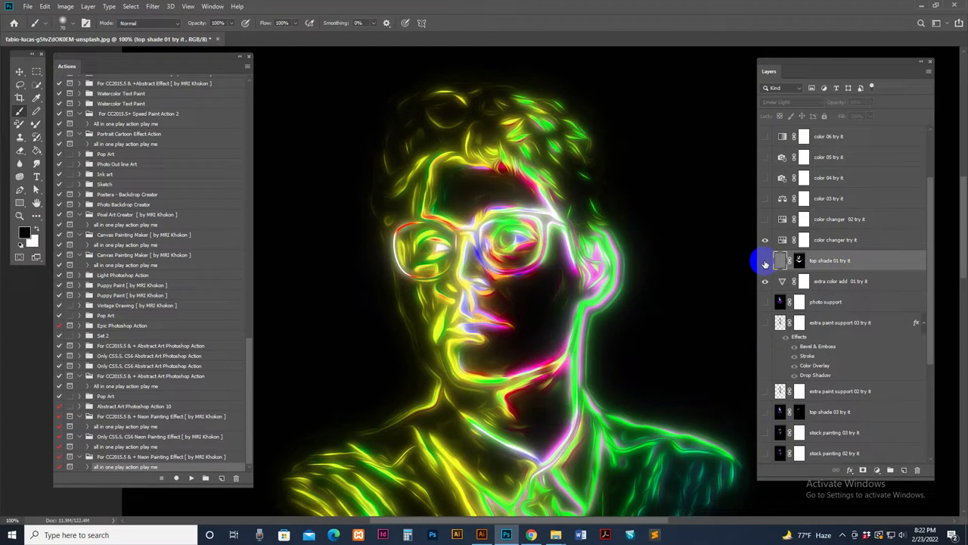
{"action": "left_click", "coordinate": [765, 262]}
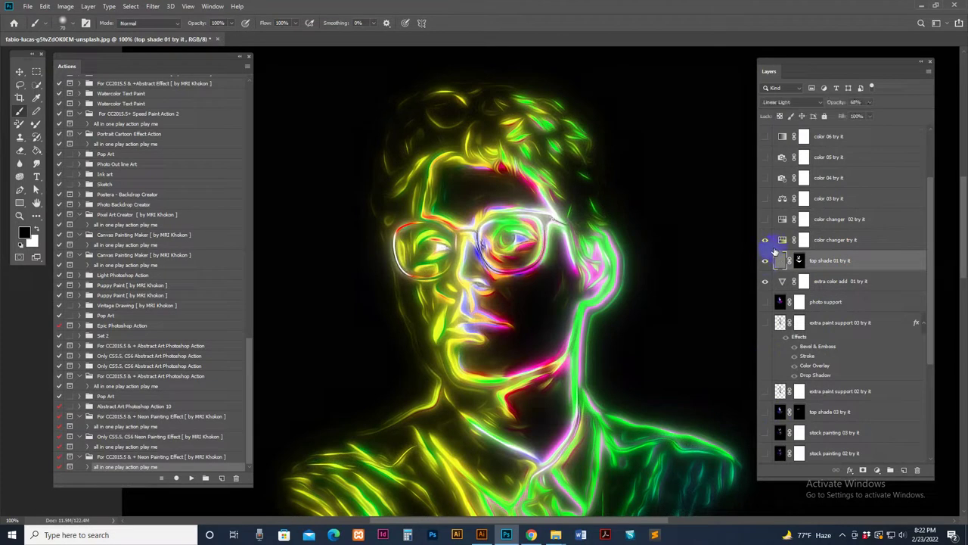
- Set the color changer try it layer's hue to about +8 and saturation to +30, and hide the layer
{"action": "double_click", "coordinate": [782, 241]}
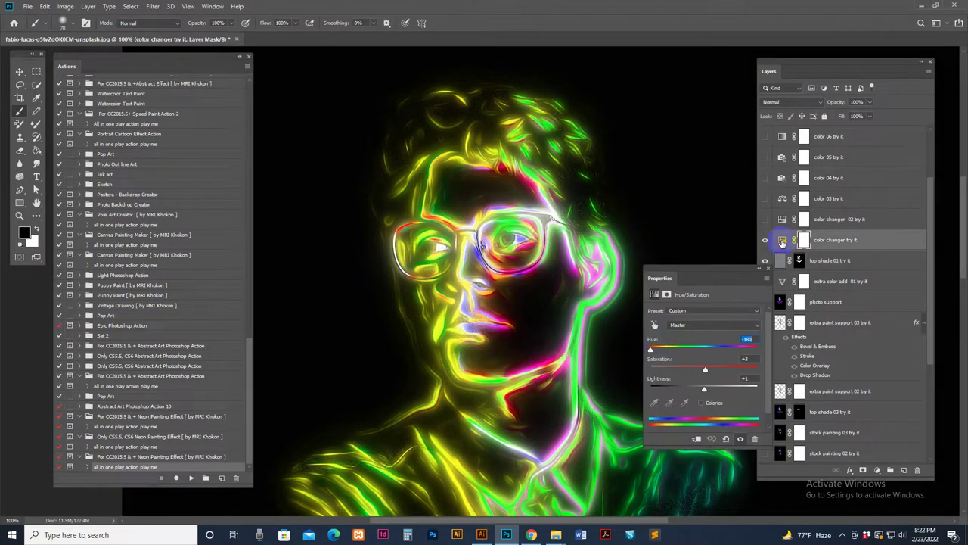
{"action": "left_click_drag", "start_coordinate": [652, 349], "coordinate": [719, 351]}
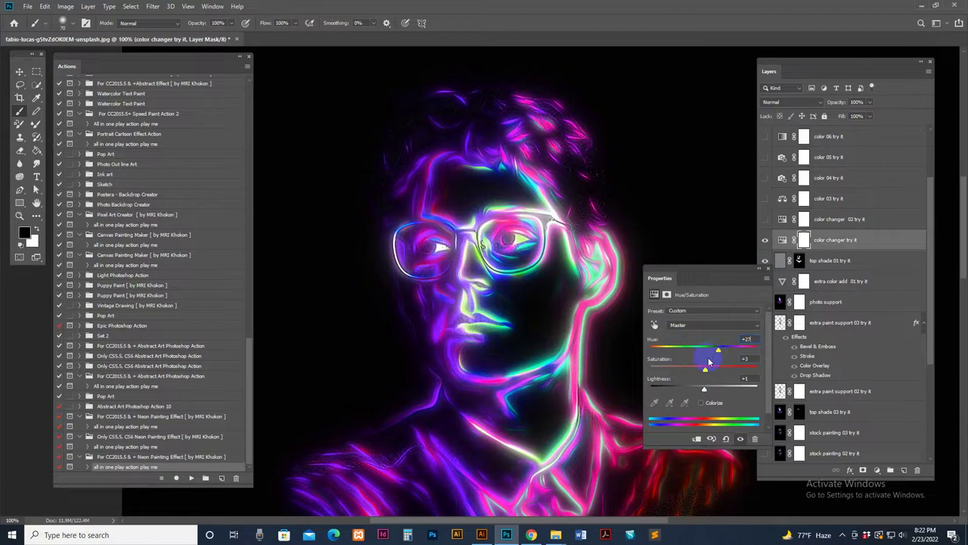
{"action": "left_click", "coordinate": [712, 349]}
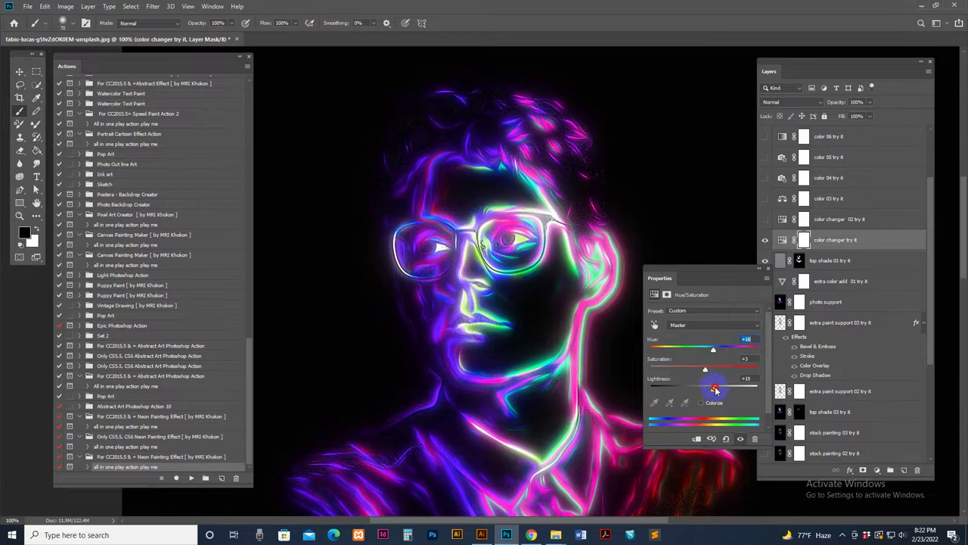
{"action": "left_click_drag", "start_coordinate": [715, 389], "coordinate": [704, 349]}
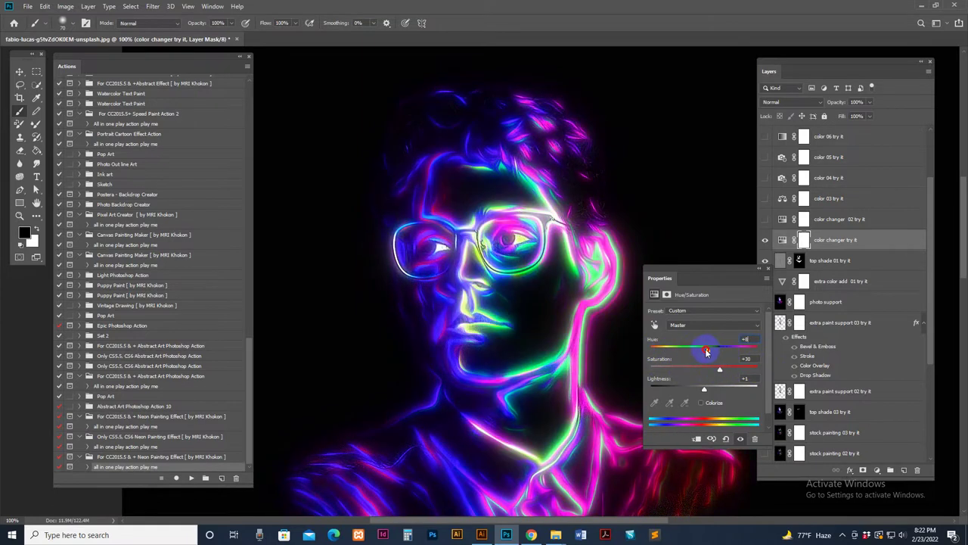
{"action": "left_click", "coordinate": [765, 240]}
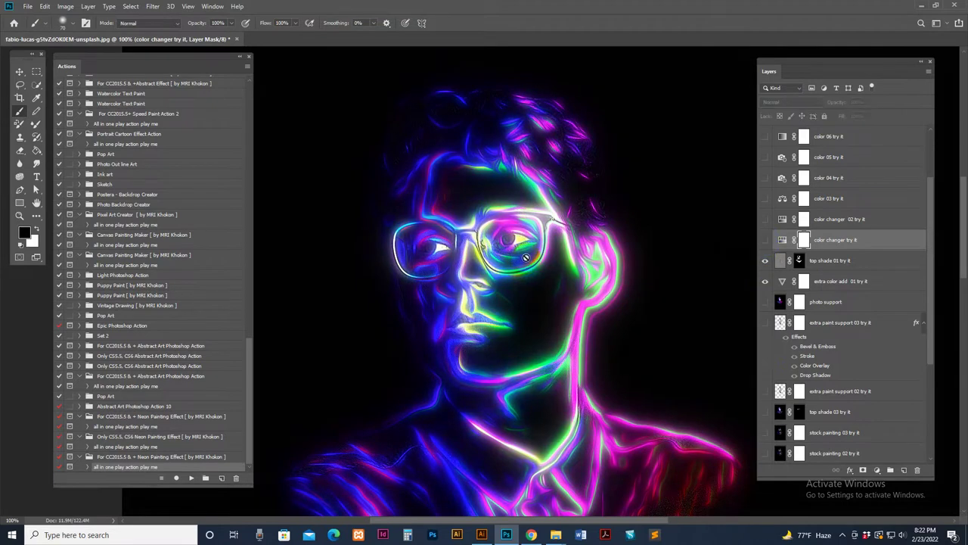
- Show the color changer 02 try it layer, shift its hue to about -134, and hide it again
{"action": "left_click", "coordinate": [853, 220]}
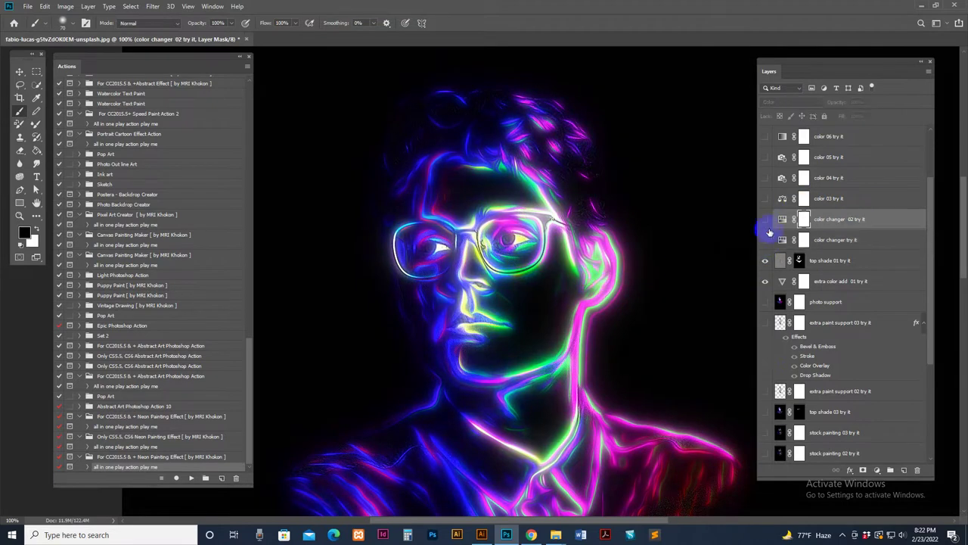
{"action": "left_click", "coordinate": [765, 220]}
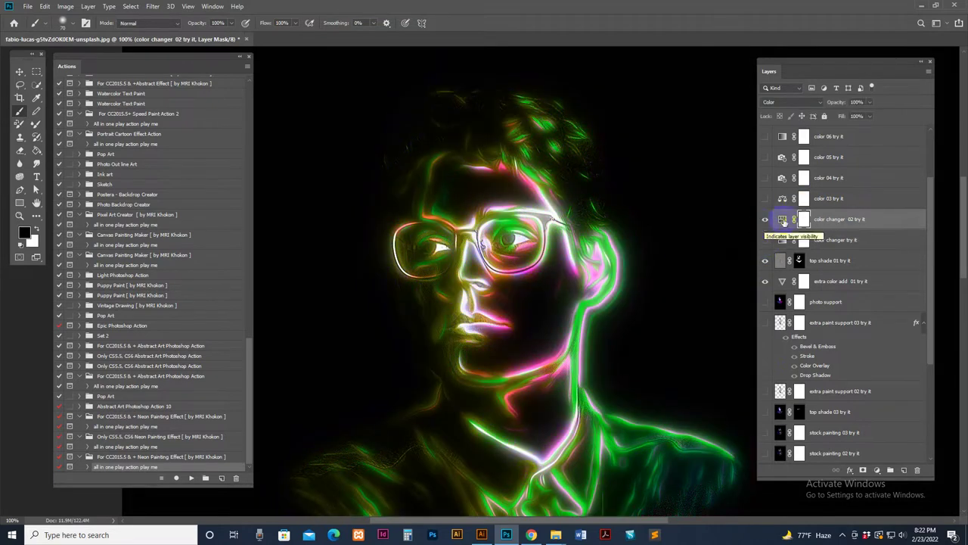
{"action": "left_click", "coordinate": [782, 219]}
{"action": "left_click_drag", "start_coordinate": [670, 347], "coordinate": [644, 345]}
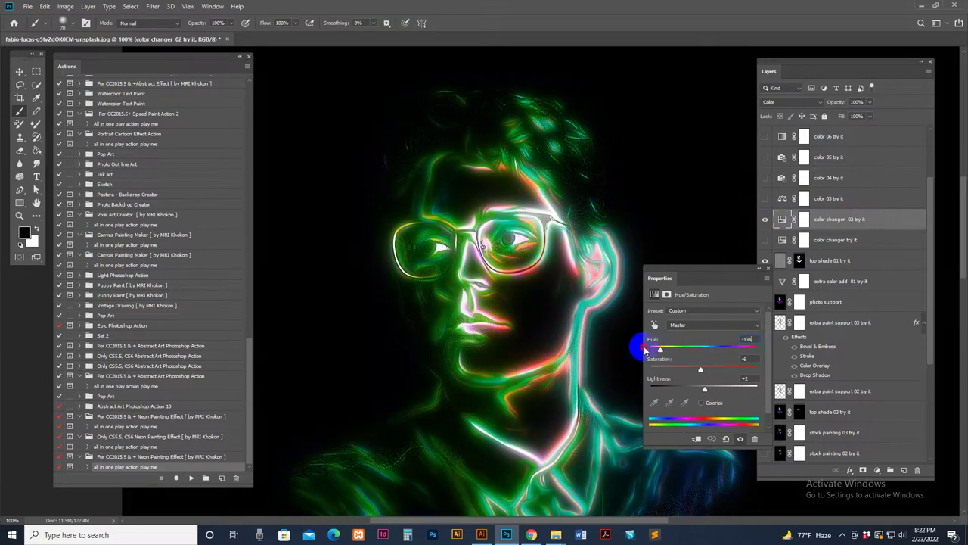
{"action": "left_click", "coordinate": [765, 218]}
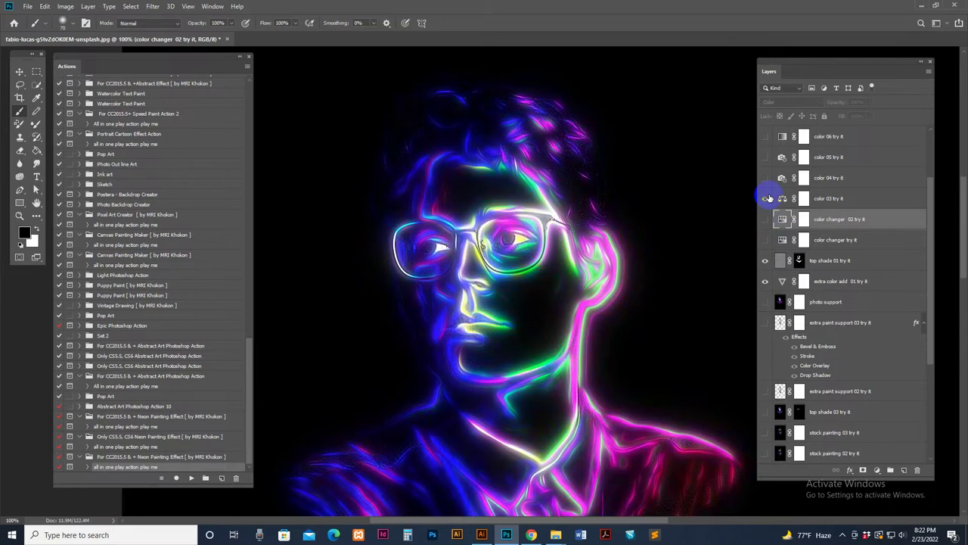
- Show the color 04 try it layer, lower its opacity to 54%, compare it on and off, and hide it
{"action": "left_click", "coordinate": [765, 178]}
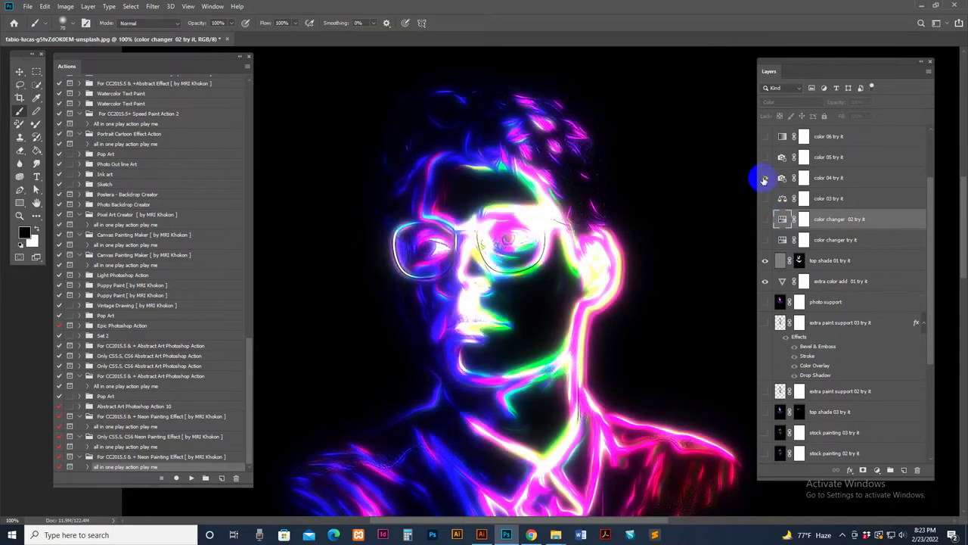
{"action": "left_click", "coordinate": [842, 180]}
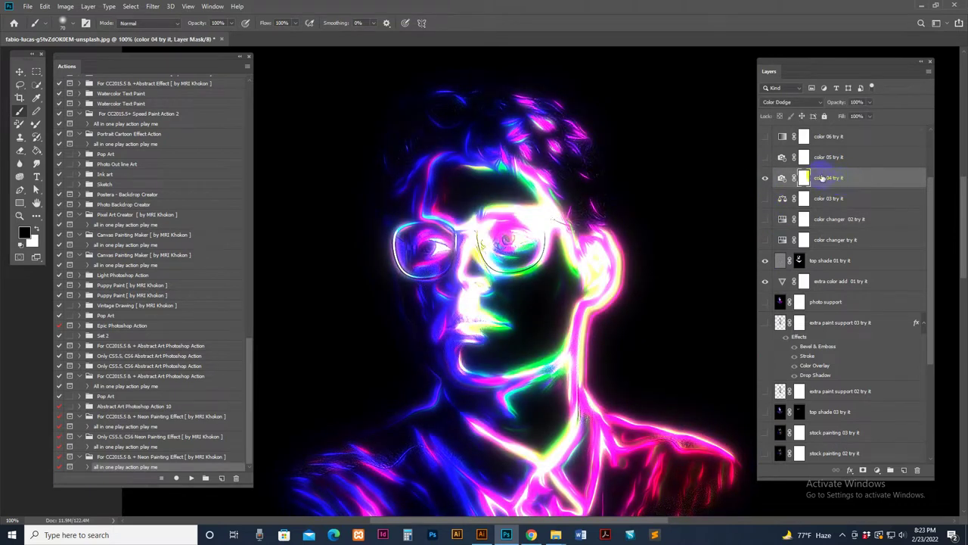
{"action": "left_click", "coordinate": [869, 103]}
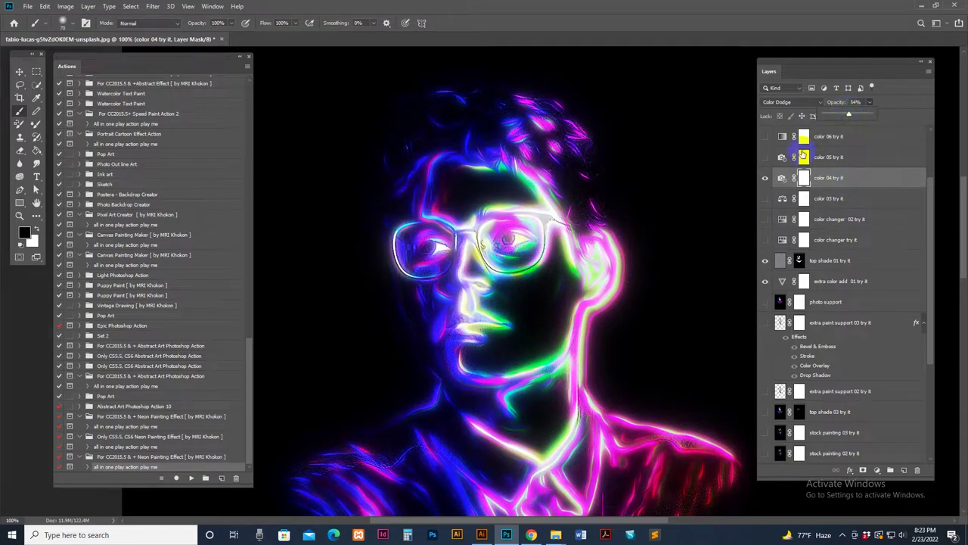
{"action": "left_click", "coordinate": [763, 180]}
{"action": "left_click", "coordinate": [763, 180]}
{"action": "left_click", "coordinate": [763, 180]}
{"action": "left_click", "coordinate": [764, 177]}
- Preview the color 05, color 06 and color 07 try it layers one at a time, leaving all three hidden
{"action": "left_click", "coordinate": [830, 159]}
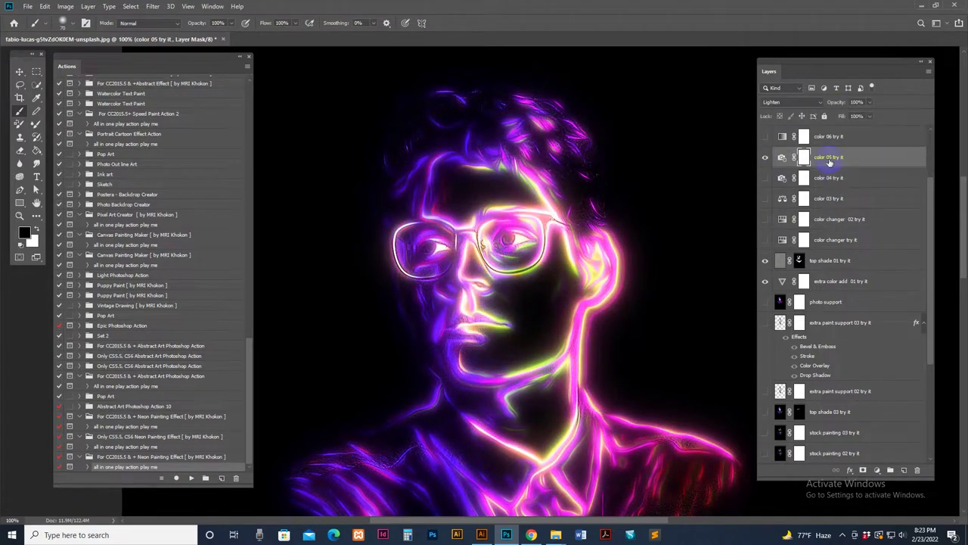
{"action": "scroll", "coordinate": [844, 206], "scroll_direction": "up", "scroll_amount": 2}
{"action": "left_click", "coordinate": [766, 198]}
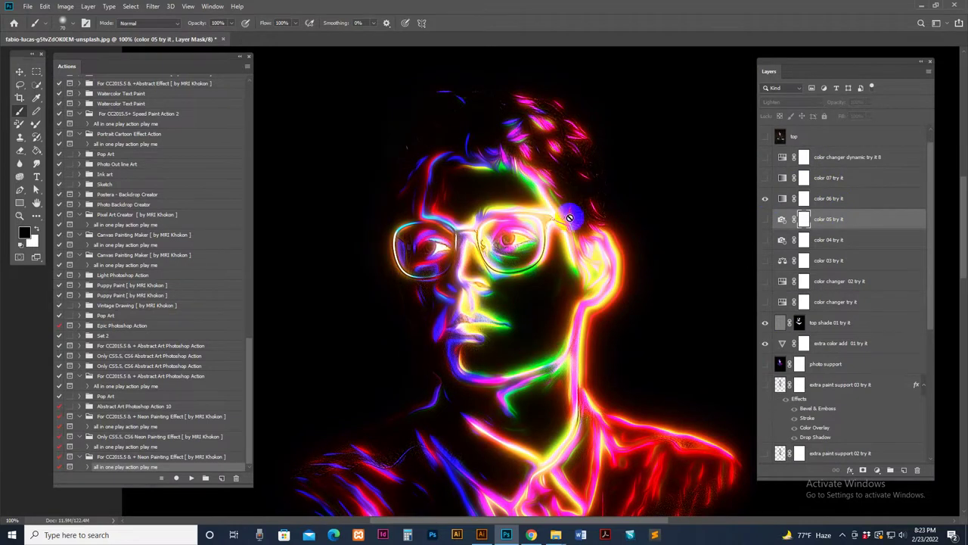
{"action": "left_click", "coordinate": [765, 198]}
{"action": "left_click", "coordinate": [764, 177]}
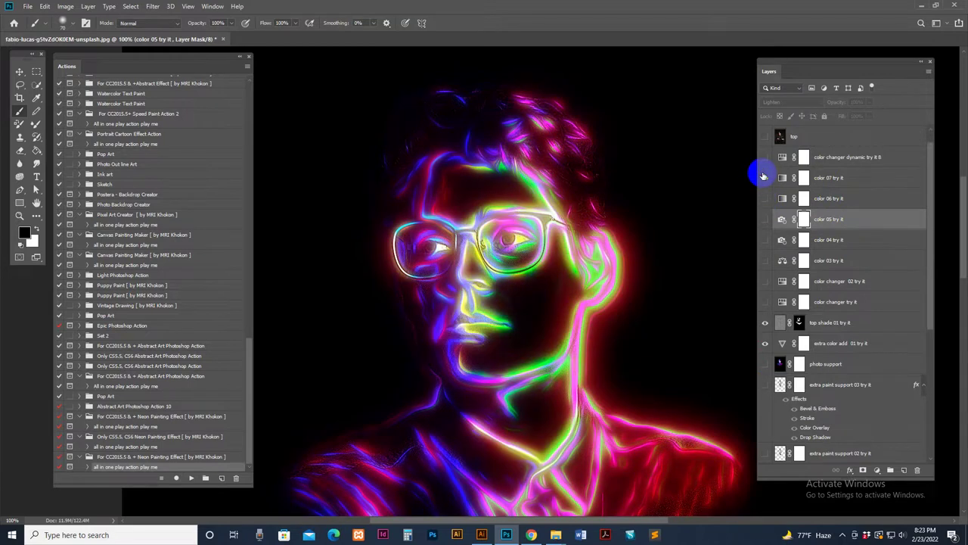
{"action": "left_click", "coordinate": [764, 177]}
- Show the color changer dynamic try it 8 layer and set its hue to 66 and lightness to about -62
{"action": "left_click", "coordinate": [764, 156]}
{"action": "left_click", "coordinate": [783, 156]}
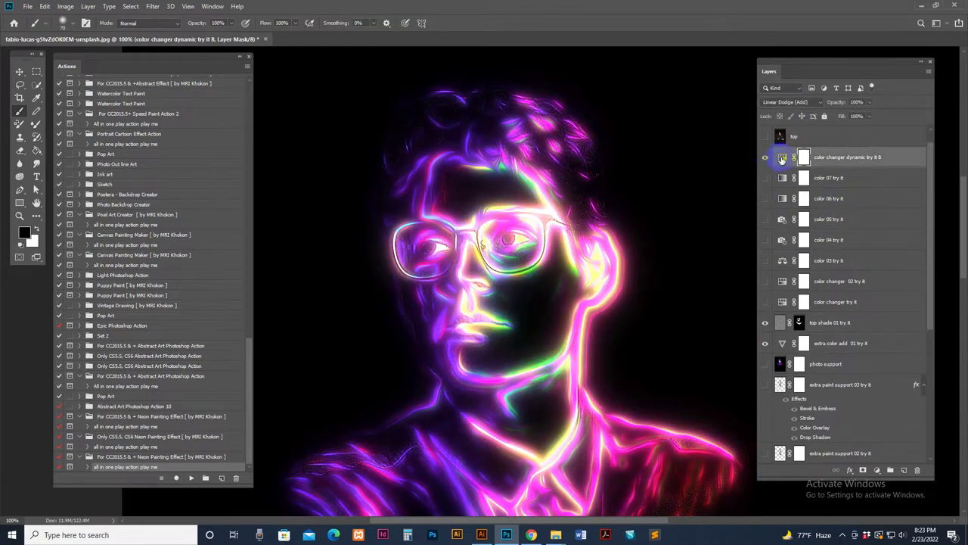
{"action": "double_click", "coordinate": [783, 158]}
{"action": "mouse_move", "coordinate": [654, 351]}
{"action": "left_mouse_down"}
{"action": "mouse_move", "coordinate": [743, 349]}
{"action": "mouse_move", "coordinate": [657, 352]}
{"action": "mouse_move", "coordinate": [709, 358]}
{"action": "mouse_move", "coordinate": [670, 349]}
{"action": "left_mouse_up"}
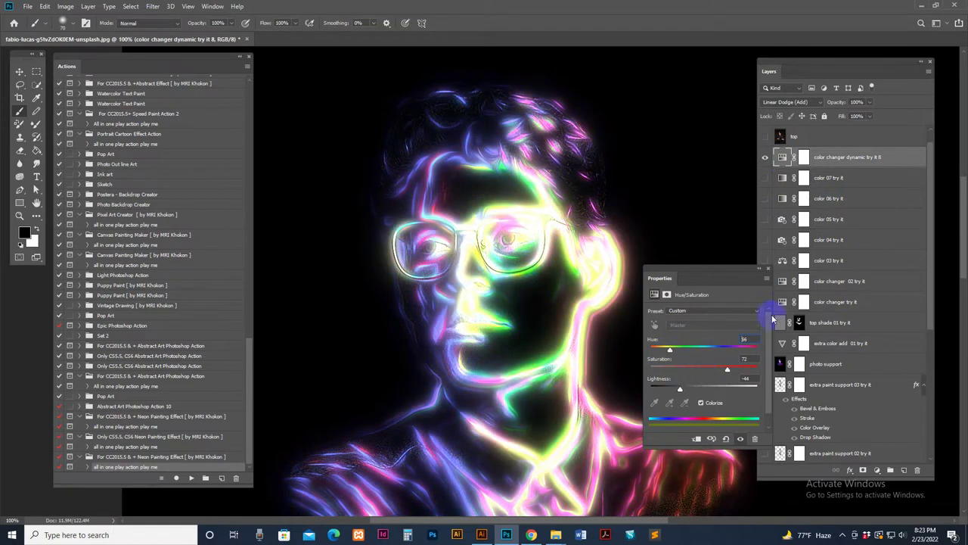
{"action": "left_click_drag", "start_coordinate": [680, 389], "coordinate": [668, 391]}
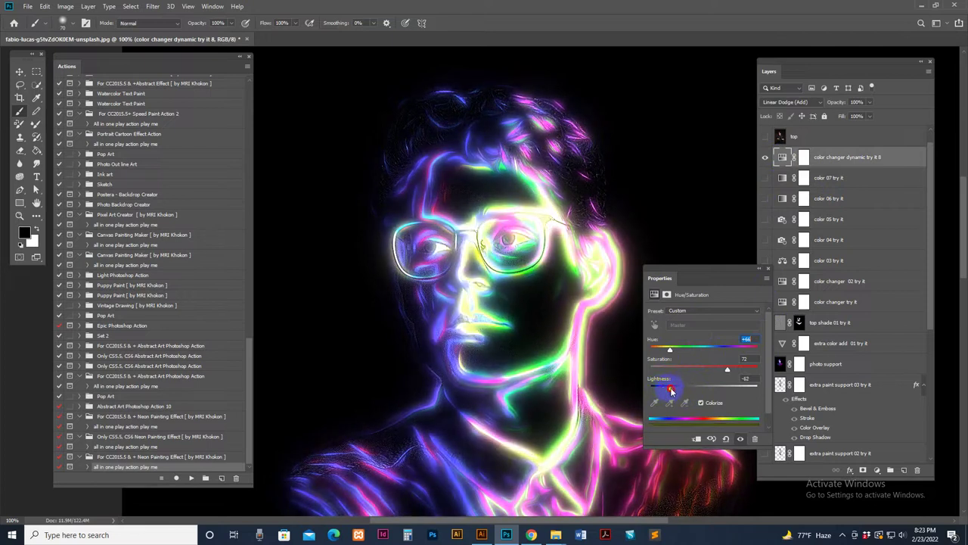
{"action": "left_click", "coordinate": [764, 268]}
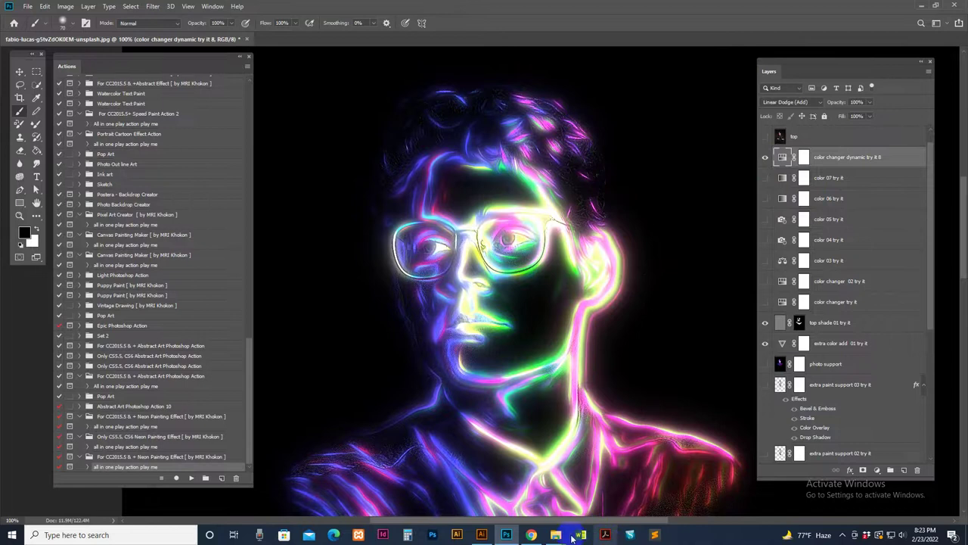
- Switch to File Explorer to view the Main file Neon Painting Effect folder, and return to Photoshop
{"action": "mouse_move", "coordinate": [556, 535]}
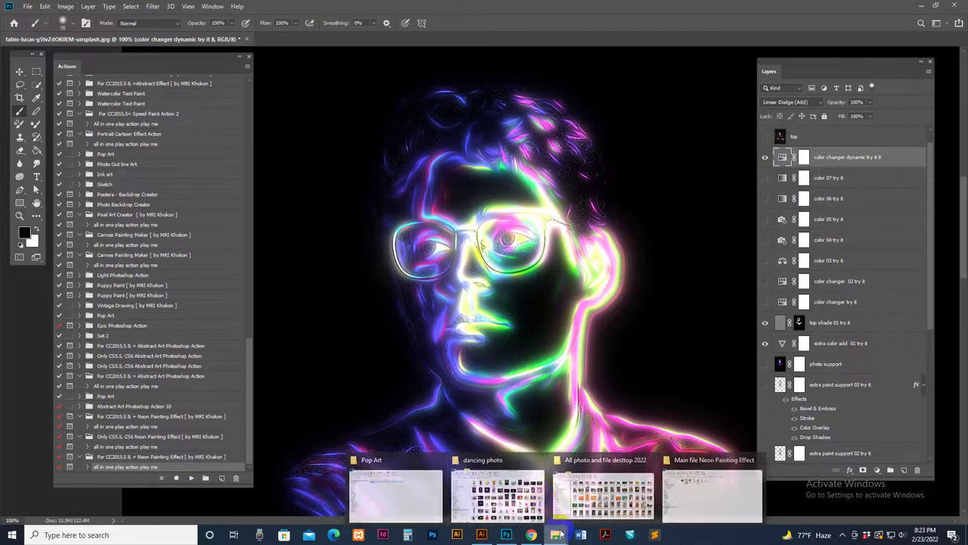
{"action": "left_click", "coordinate": [714, 495]}
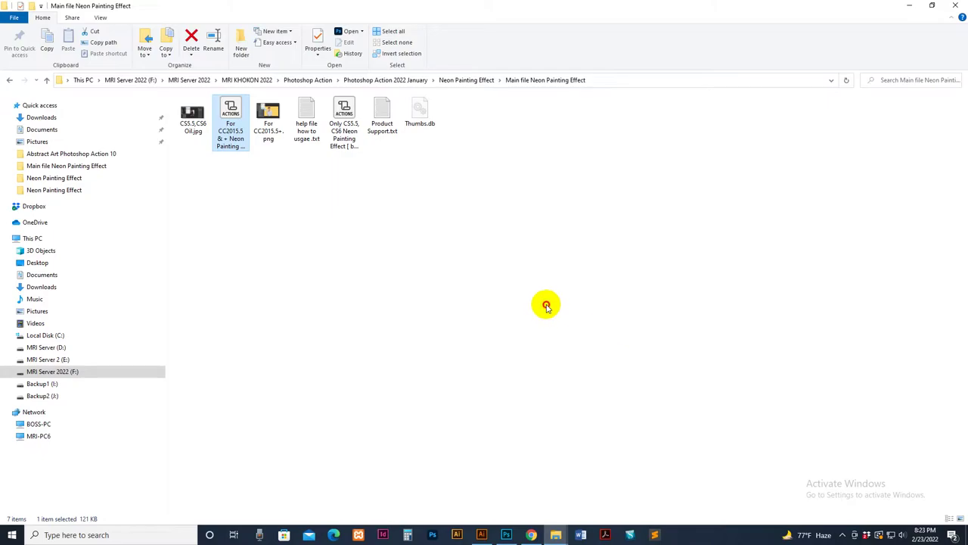
{"action": "left_click", "coordinate": [507, 535]}
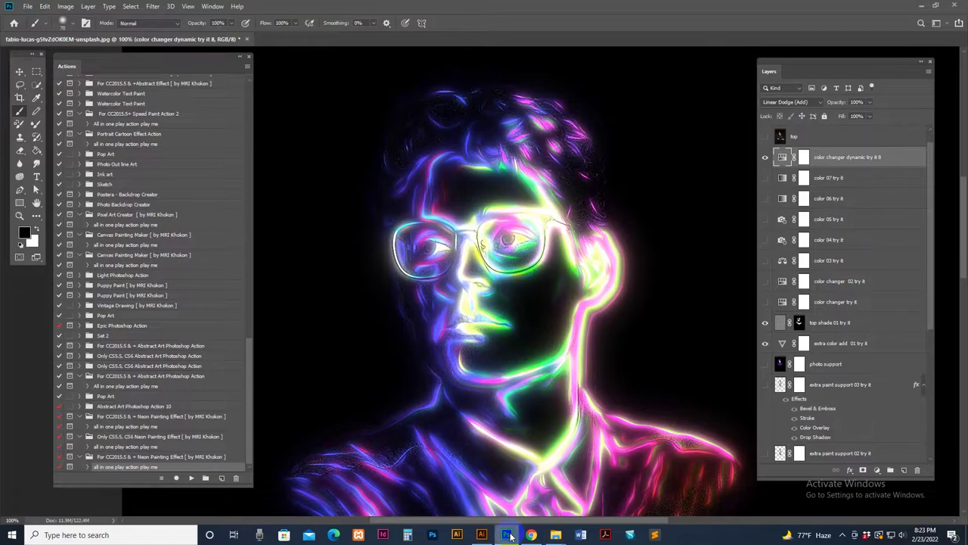
- Close the neon portrait without saving it and open the photo of the French bulldog on a green background
{"action": "left_click", "coordinate": [245, 40]}
{"action": "left_click", "coordinate": [505, 193]}
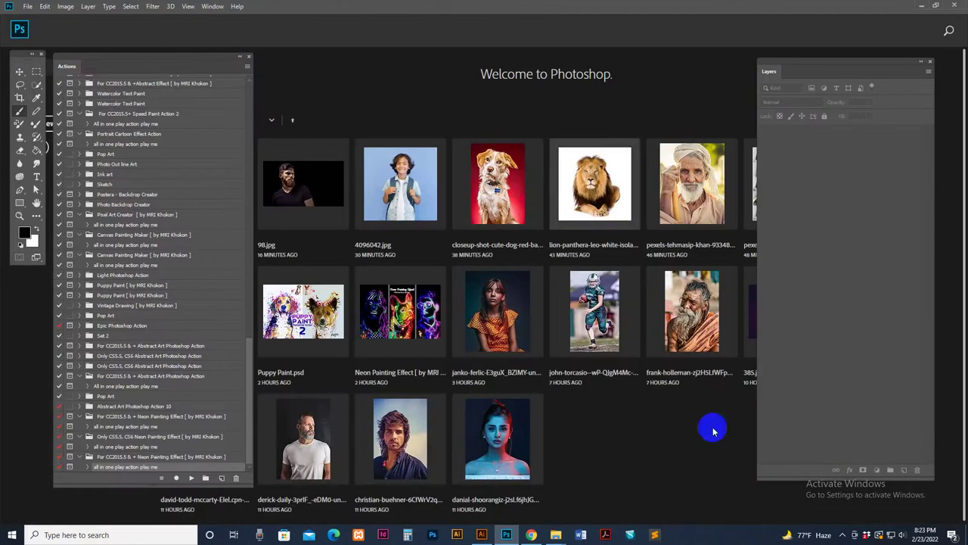
{"action": "left_click_drag", "start_coordinate": [758, 479], "coordinate": [813, 451]}
{"action": "mouse_move", "coordinate": [856, 60]}
{"action": "left_mouse_down"}
{"action": "mouse_move", "coordinate": [728, 82]}
{"action": "mouse_move", "coordinate": [731, 70]}
{"action": "mouse_move", "coordinate": [738, 79]}
{"action": "mouse_move", "coordinate": [847, 72]}
{"action": "left_mouse_up"}
{"action": "left_click", "coordinate": [895, 201]}
- Crop the dog photo to remove the excess green background above the ears
{"action": "key", "text": "z"}
{"action": "left_click", "coordinate": [507, 296]}
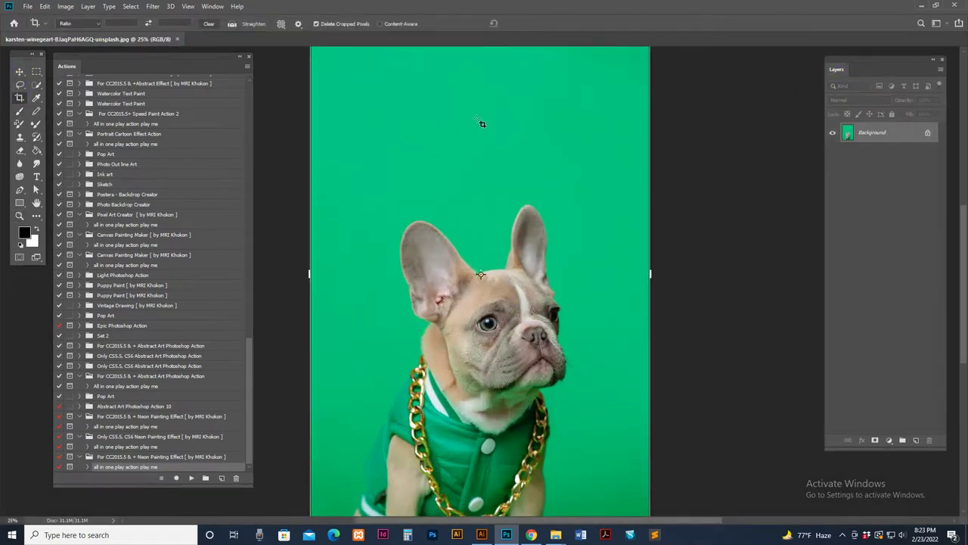
{"action": "key", "text": "ctrl+minus"}
{"action": "left_click_drag", "start_coordinate": [480, 104], "coordinate": [481, 156]}
{"action": "key", "text": "Return"}
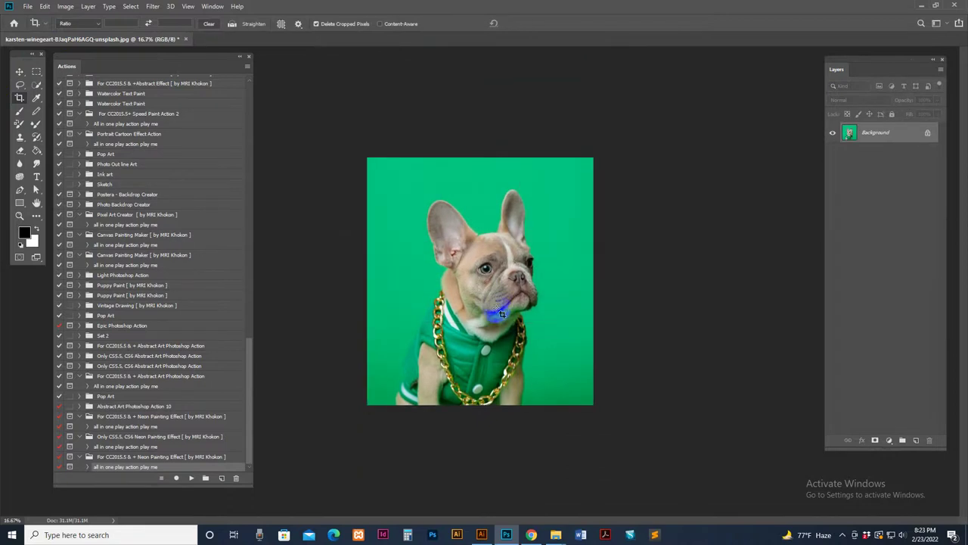
- Resize the dog image to a height of 1800 pixels, keeping its proportions linked
{"action": "key", "text": "z"}
{"action": "left_click", "coordinate": [673, 235]}
{"action": "left_click_drag", "start_coordinate": [863, 71], "coordinate": [793, 72]}
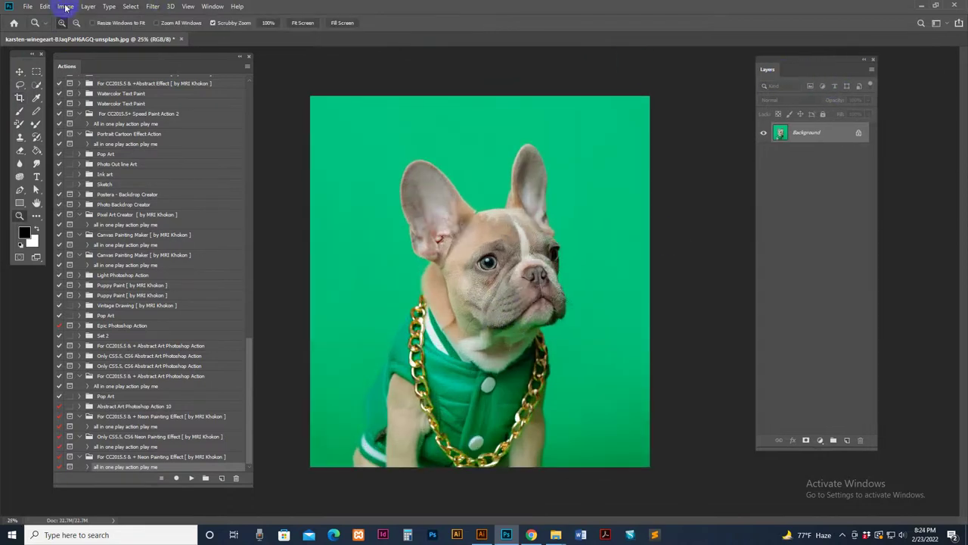
{"action": "left_click", "coordinate": [66, 7]}
{"action": "left_click", "coordinate": [83, 93]}
{"action": "double_click", "coordinate": [427, 256]}
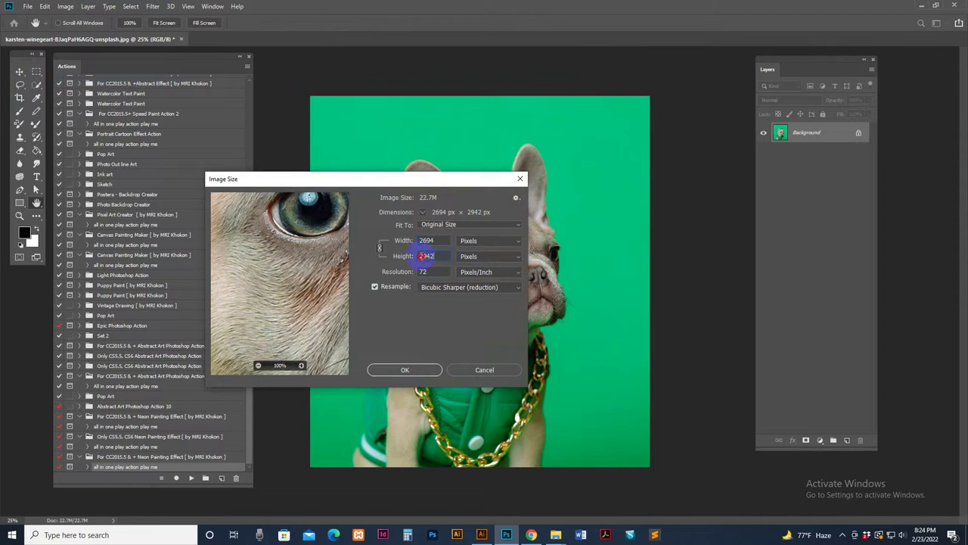
{"action": "type", "text": "1"}
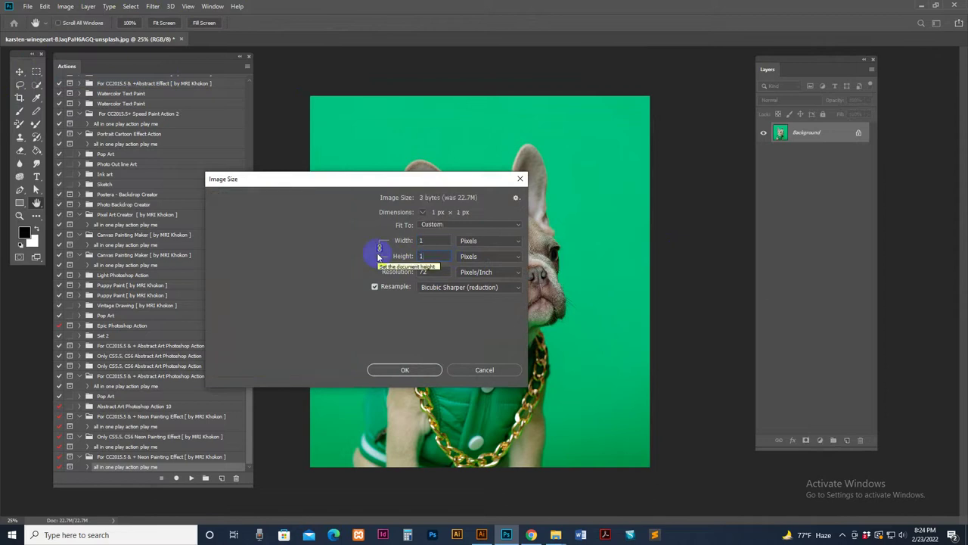
{"action": "type", "text": "800"}
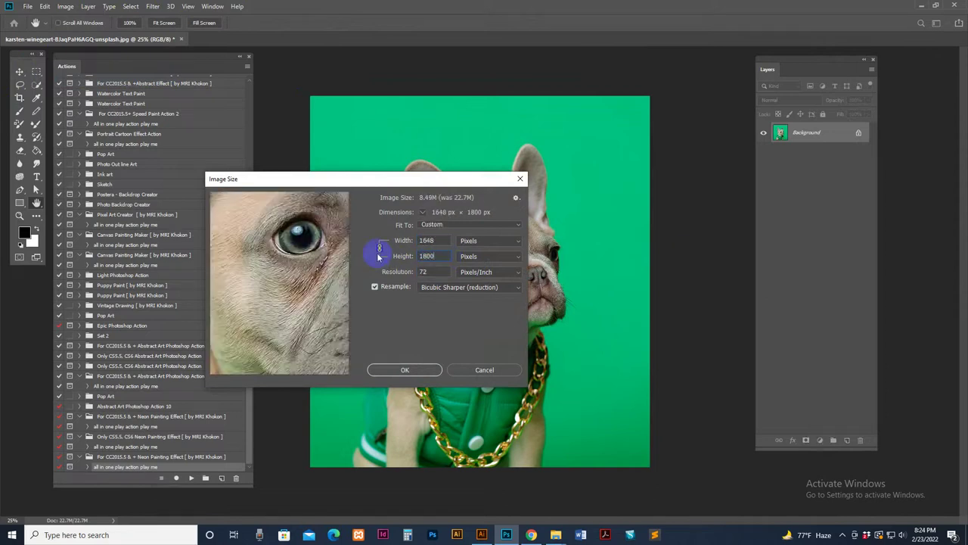
{"action": "key", "text": "Return"}
{"action": "left_click", "coordinate": [498, 295]}
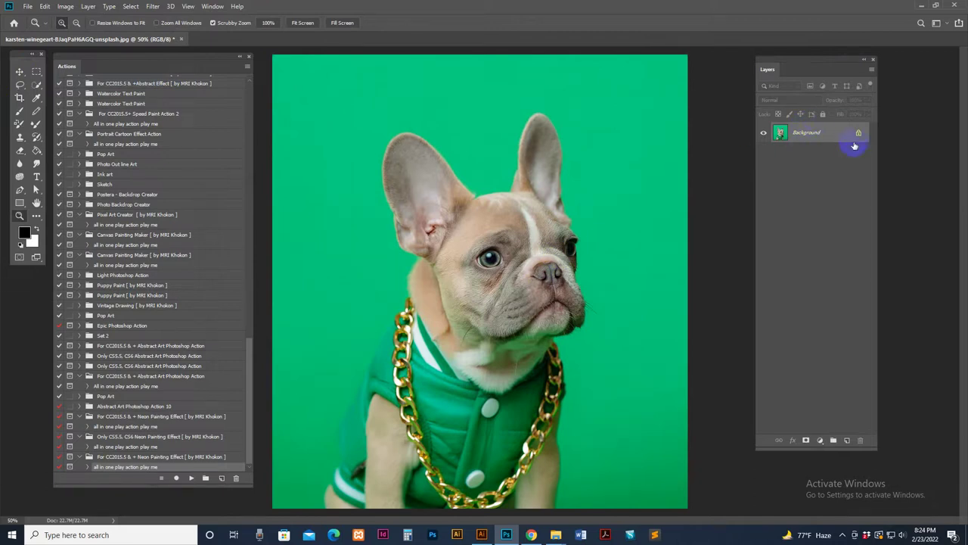
- Select the dog automatically with Select Subject and add a new empty layer above the Background
{"action": "left_click_drag", "start_coordinate": [756, 450], "coordinate": [729, 452]}
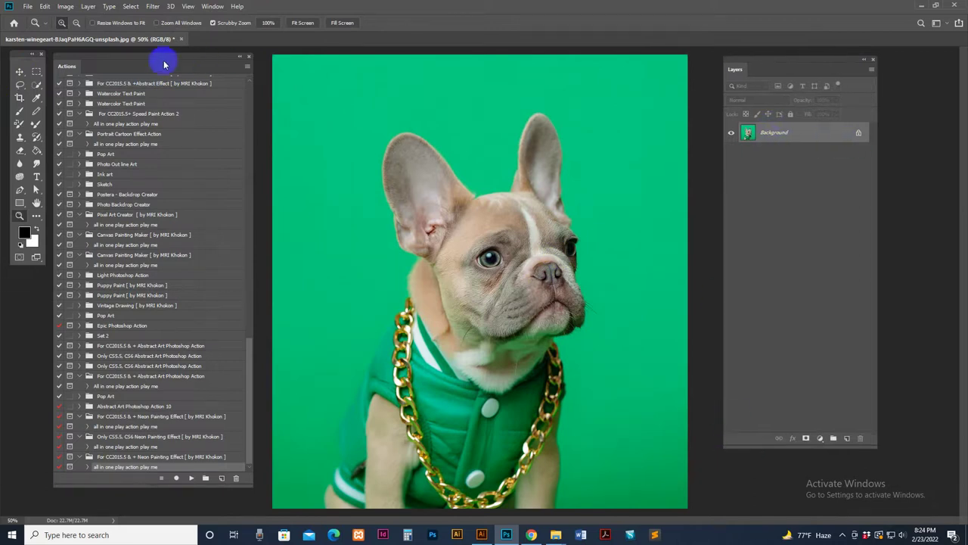
{"action": "left_click", "coordinate": [35, 85]}
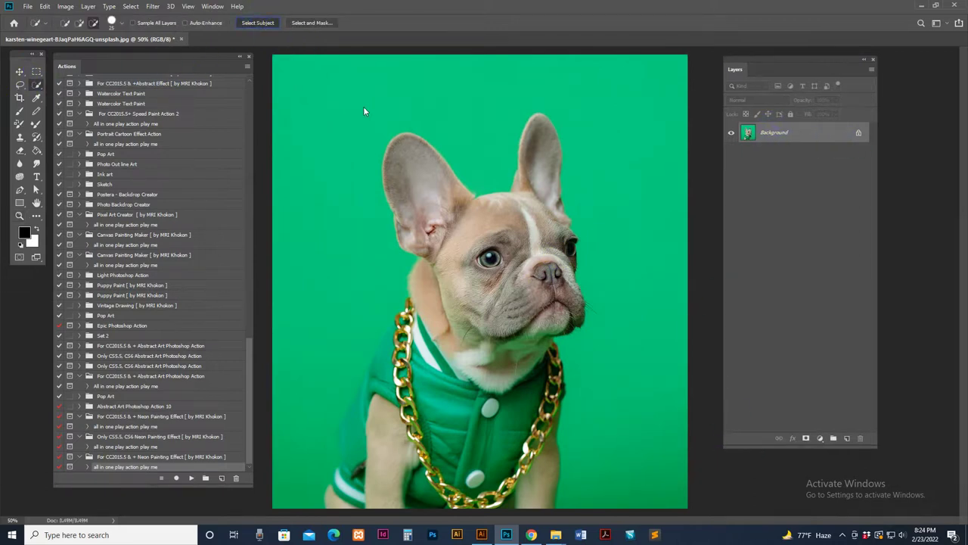
{"action": "left_click", "coordinate": [846, 438]}
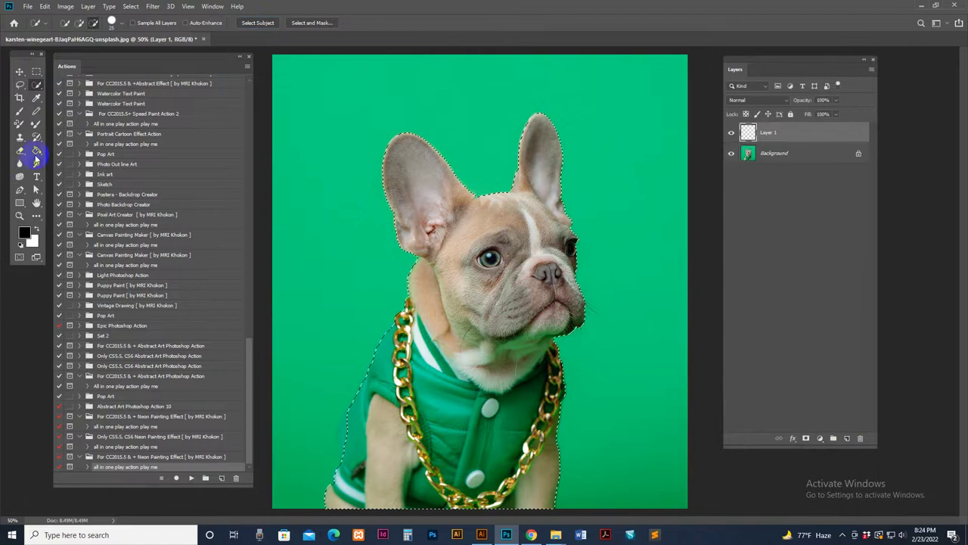
- Set the foreground color to bright red and fill the dog selection with it on the new layer
{"action": "left_click", "coordinate": [36, 149]}
{"action": "left_click", "coordinate": [29, 232]}
{"action": "left_click_drag", "start_coordinate": [826, 257], "coordinate": [920, 226]}
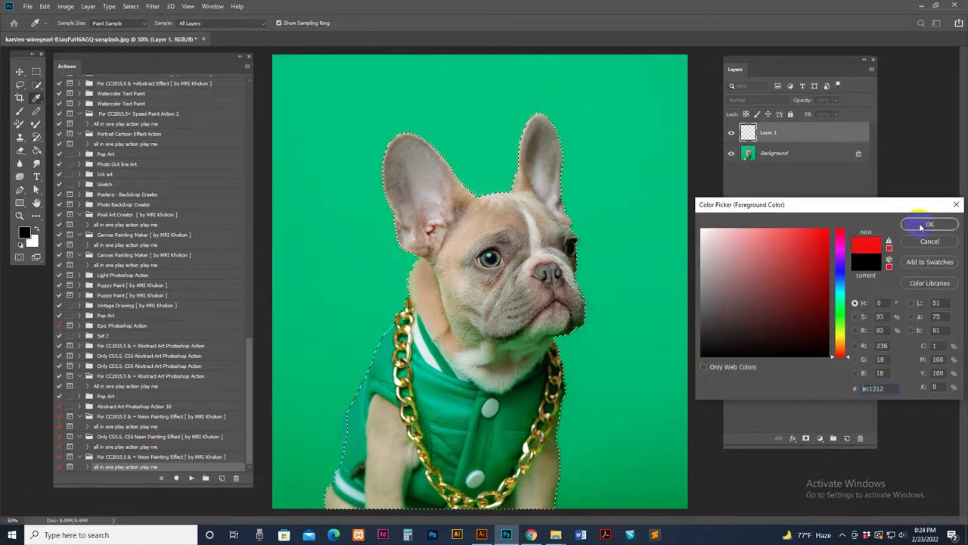
{"action": "left_click", "coordinate": [938, 225]}
{"action": "key", "text": "Return"}
{"action": "left_click", "coordinate": [550, 240]}
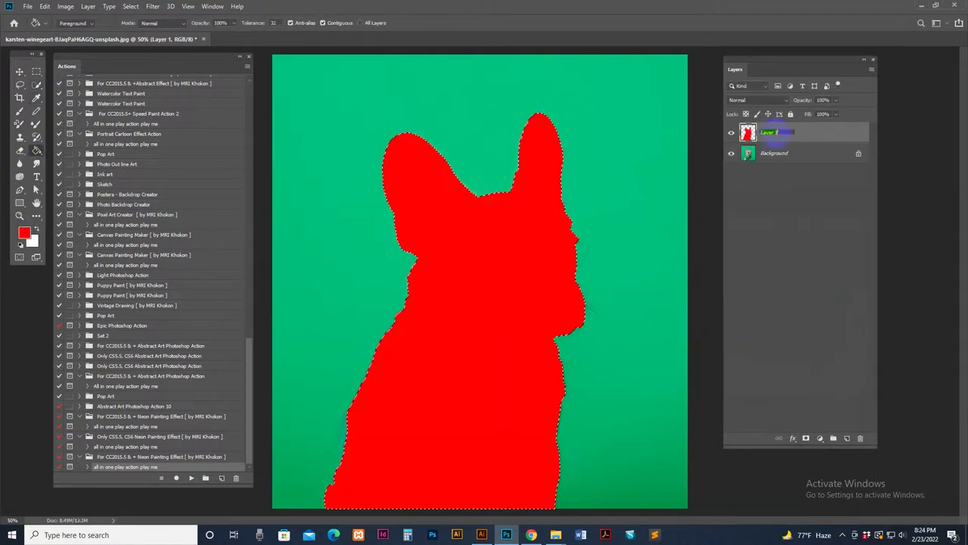
- Rename the red-filled layer as brush and remove the selection
{"action": "type", "text": "brrush"}
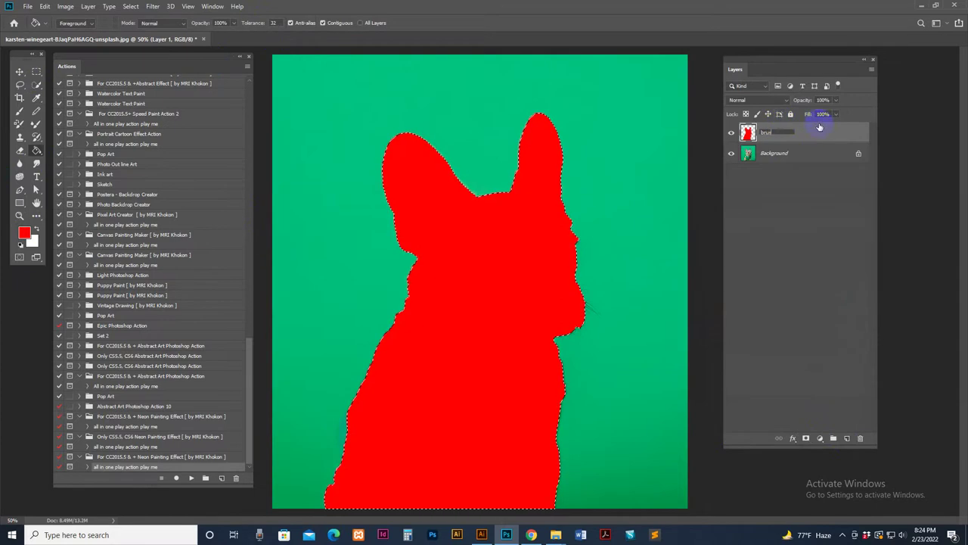
{"action": "left_click", "coordinate": [21, 72]}
{"action": "key", "text": "ctrl+d"}
- Choose a hard round brush at 100% hardness and paint red over the missed jacket area along the dog's back
{"action": "left_click", "coordinate": [20, 111]}
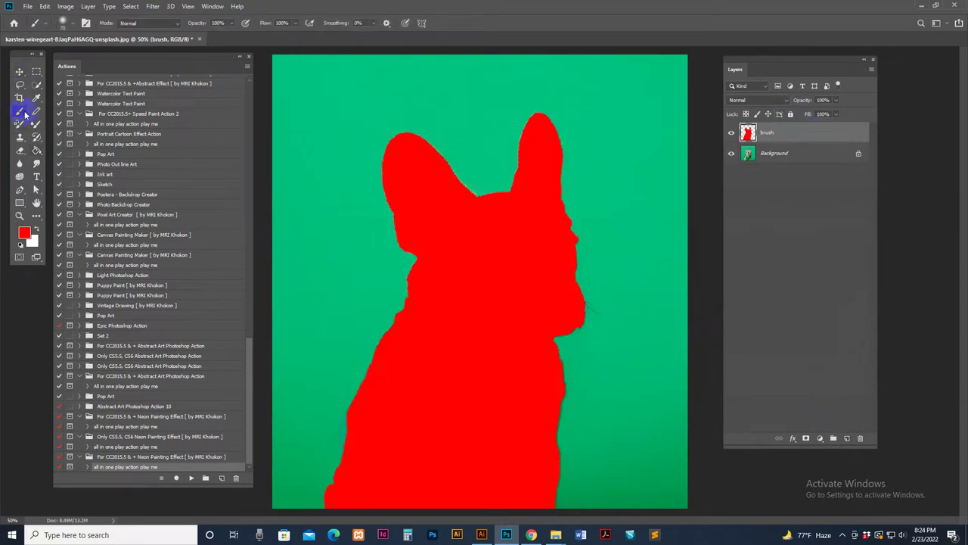
{"action": "right_click", "coordinate": [507, 223]}
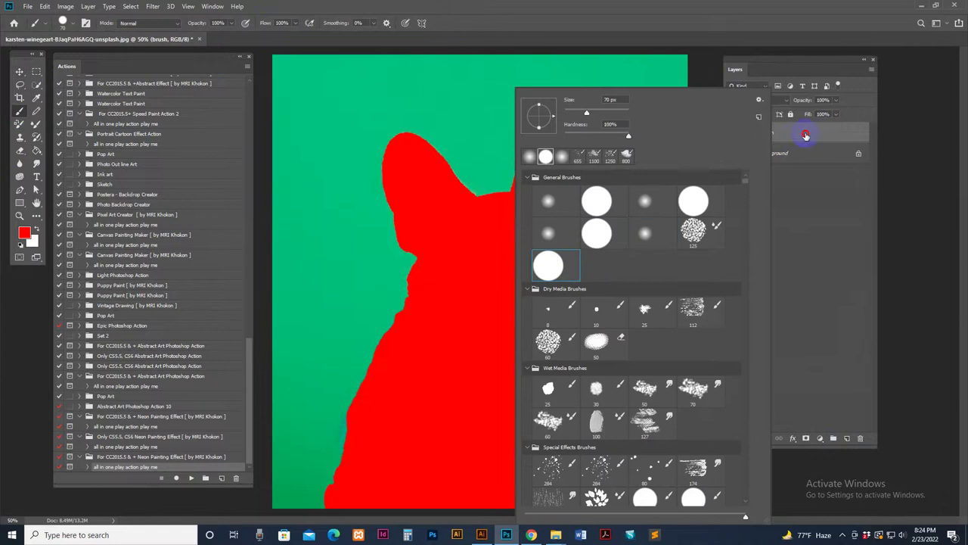
{"action": "left_click", "coordinate": [358, 416]}
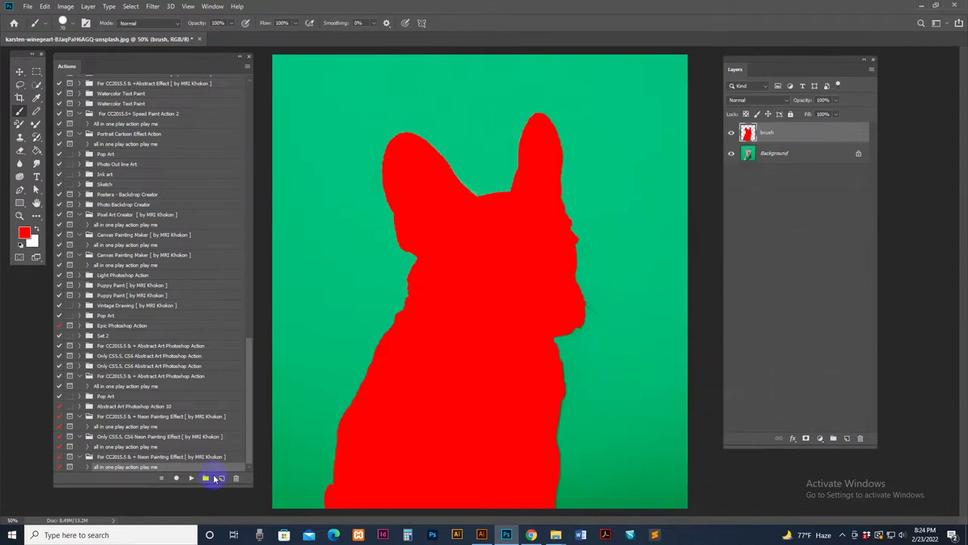
- Play the CC2015.5+ Neon Painting Effect action on the dog image, close its final message, and inspect the face up close
{"action": "left_click", "coordinate": [191, 478]}
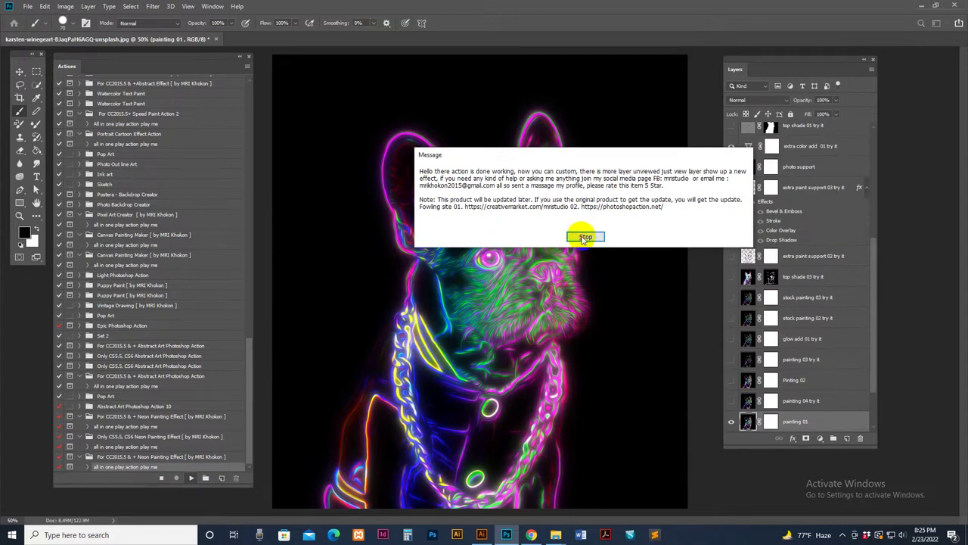
{"action": "left_click", "coordinate": [587, 237]}
{"action": "key", "text": "z"}
{"action": "left_click", "coordinate": [538, 257]}
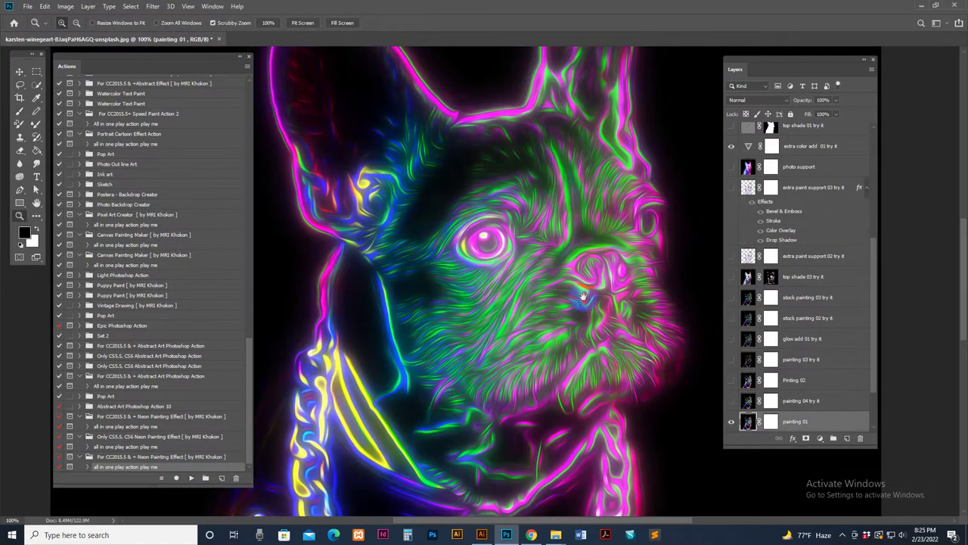
{"action": "left_click_drag", "start_coordinate": [583, 296], "coordinate": [593, 187]}
{"action": "left_click", "coordinate": [585, 223], "text": "alt"}
{"action": "left_click_drag", "start_coordinate": [579, 265], "coordinate": [528, 302]}
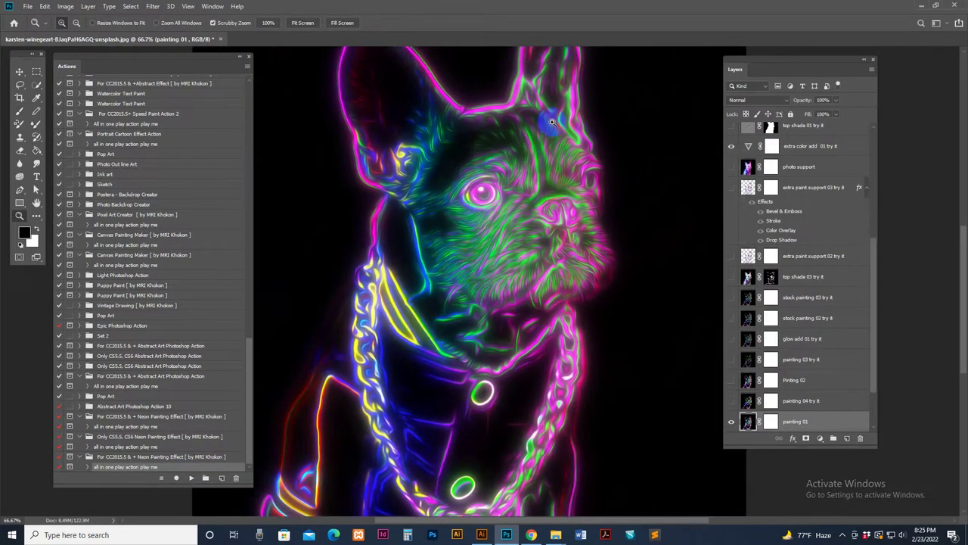
- Enlarge the Layers panel and preview the painting 04, Pinting 02, painting 03 and glow add 01 layers one at a time
{"action": "left_click_drag", "start_coordinate": [779, 76], "coordinate": [763, 59]}
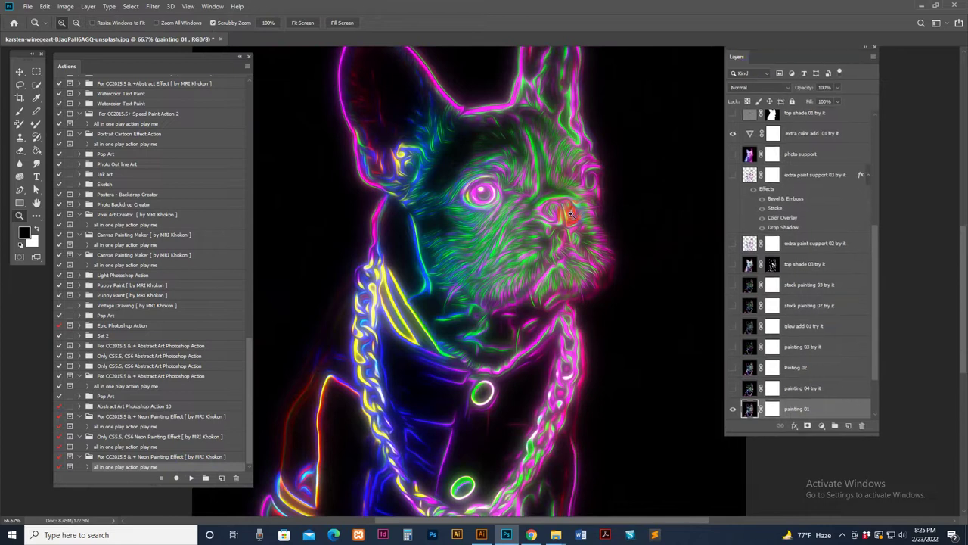
{"action": "left_click_drag", "start_coordinate": [726, 435], "coordinate": [692, 463]}
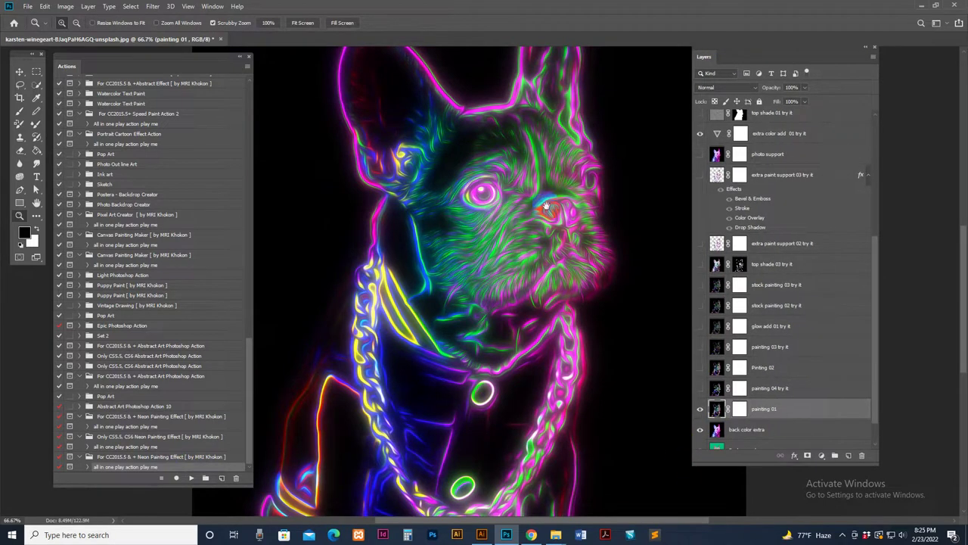
{"action": "left_click", "coordinate": [700, 356]}
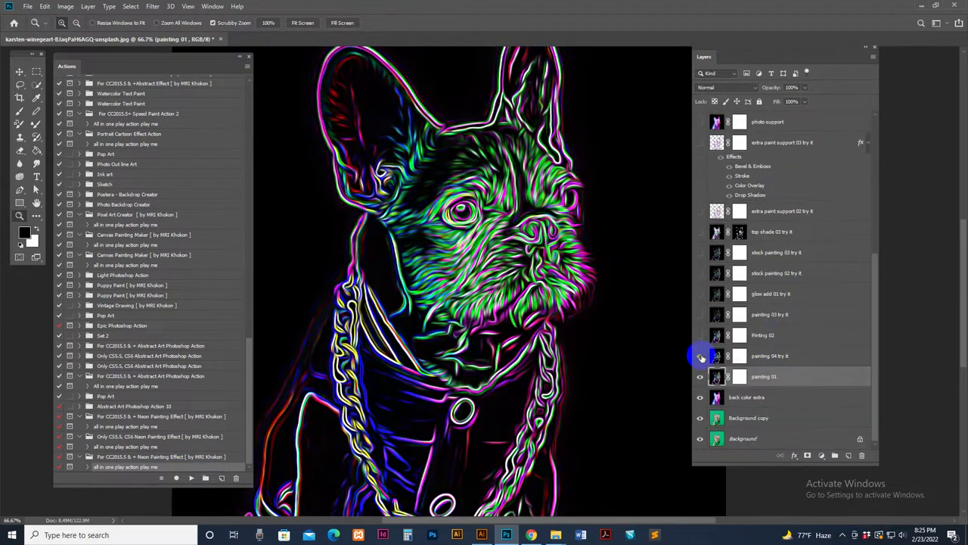
{"action": "left_click", "coordinate": [702, 340]}
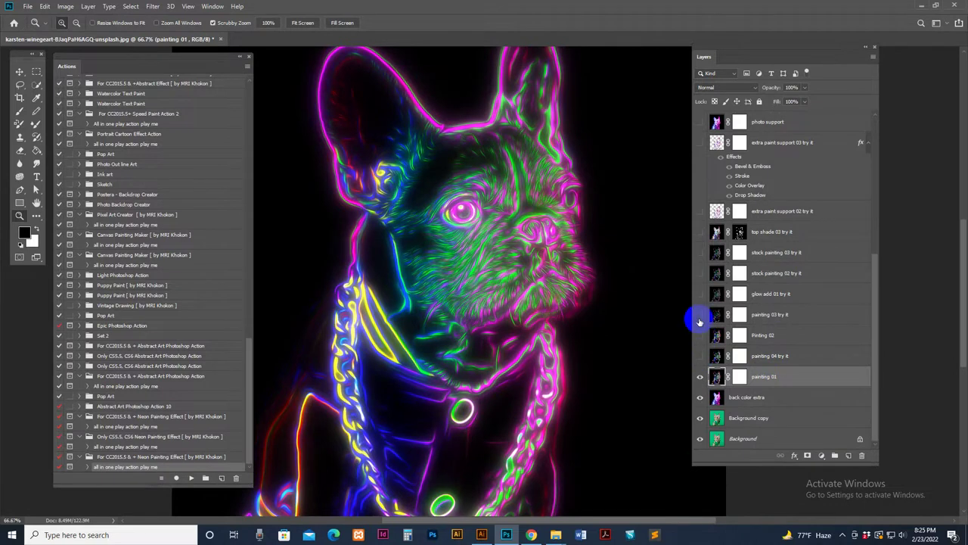
{"action": "left_click", "coordinate": [699, 319]}
{"action": "left_click", "coordinate": [699, 294]}
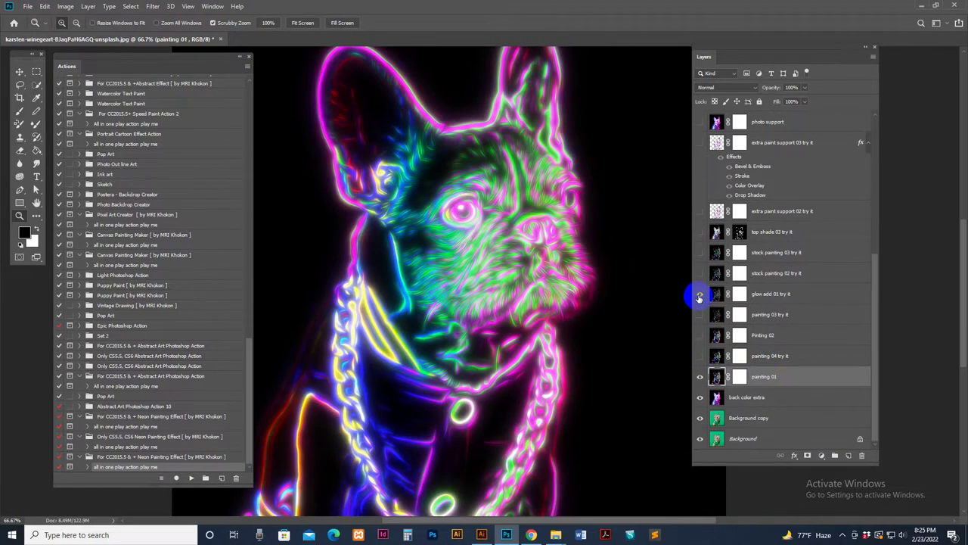
- Preview the stock painting 02, stock painting 03 and top shade 03 try it layers one at a time
{"action": "left_click", "coordinate": [700, 274]}
{"action": "left_click", "coordinate": [700, 275]}
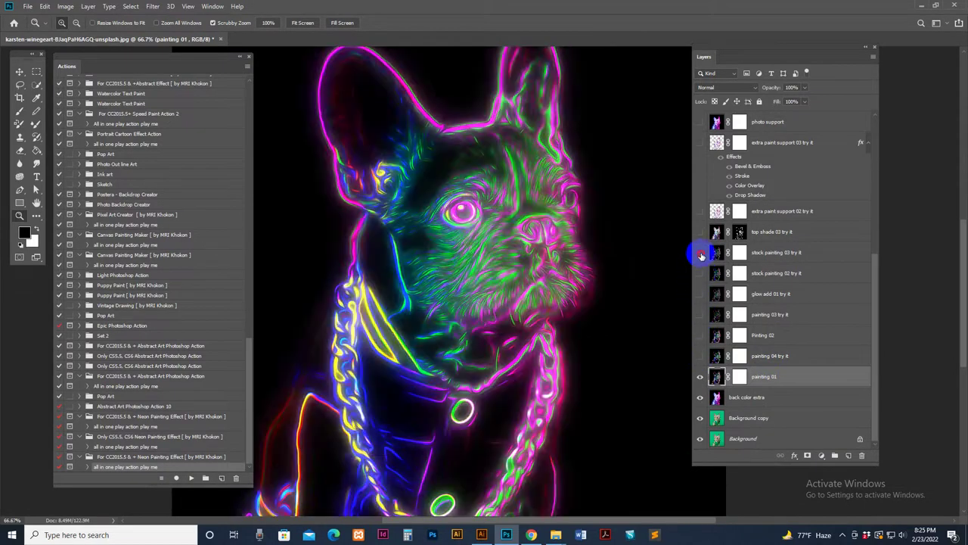
{"action": "left_click", "coordinate": [700, 254]}
{"action": "left_click", "coordinate": [701, 255]}
{"action": "left_click", "coordinate": [701, 233]}
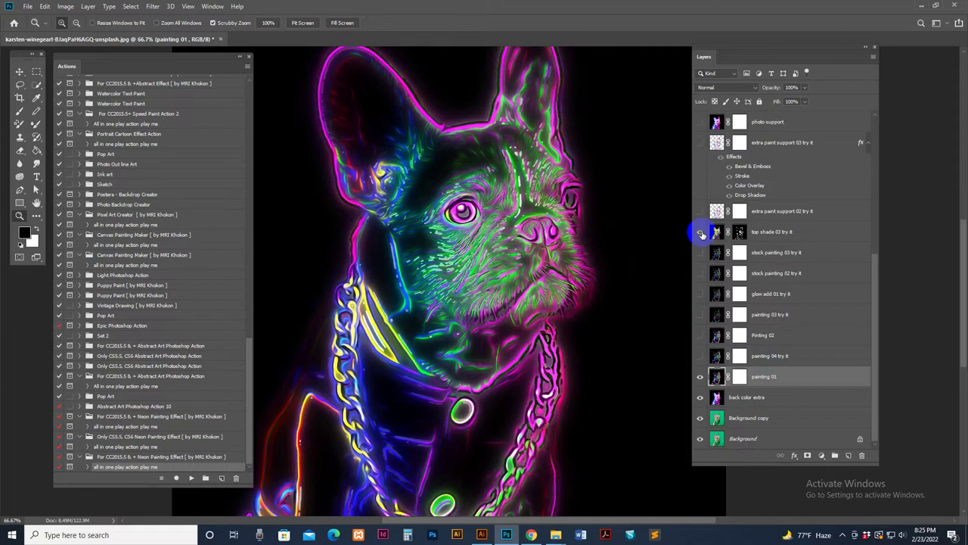
- Check the stock painting 02 try it layer again, hide it, and turn on the glow add 01 try it layer
{"action": "left_click", "coordinate": [701, 272]}
{"action": "left_click", "coordinate": [707, 293]}
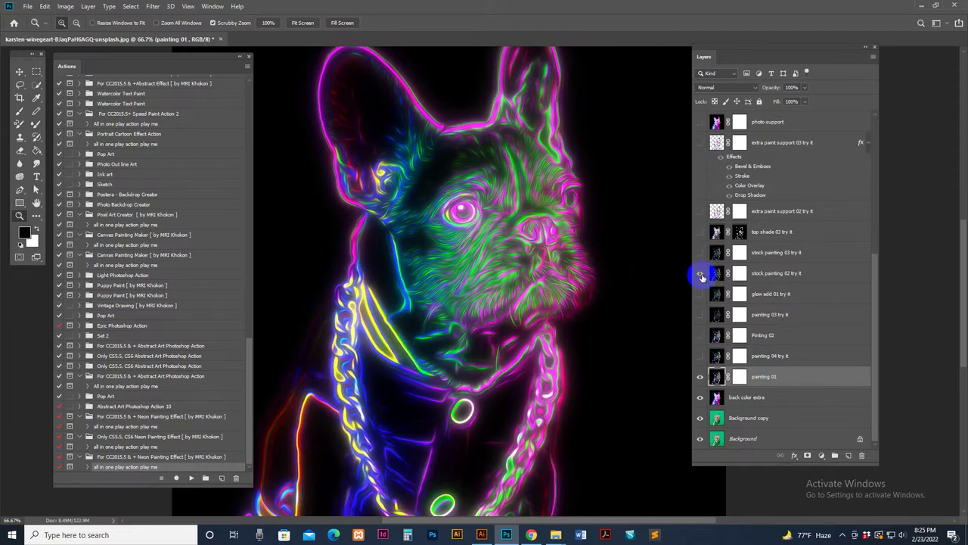
{"action": "left_click", "coordinate": [701, 274]}
{"action": "left_click", "coordinate": [702, 295]}
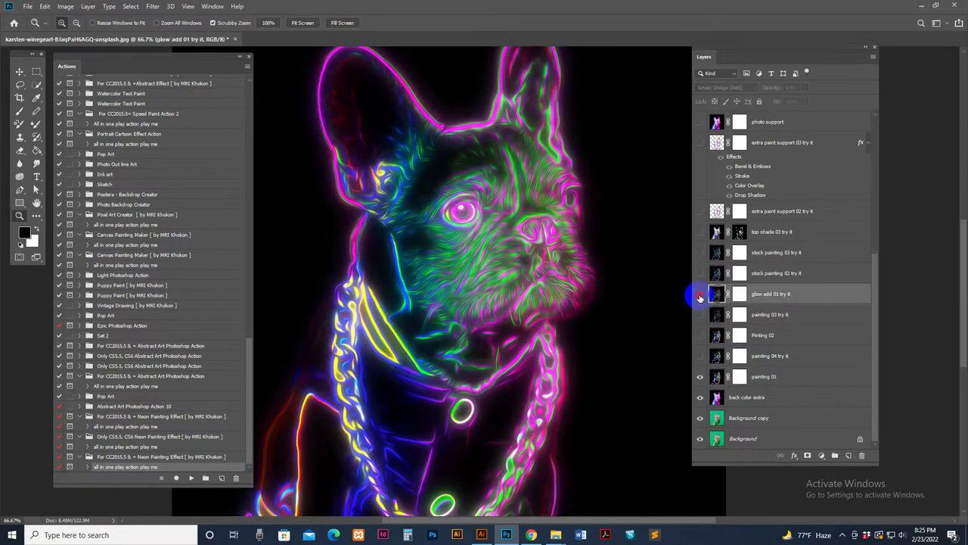
{"action": "left_click", "coordinate": [699, 295]}
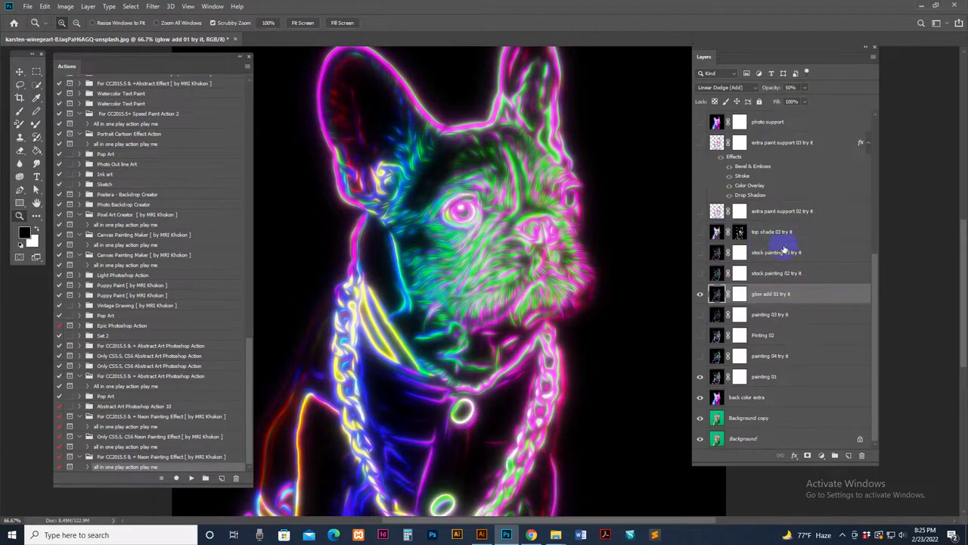
- Select the extra paint support 03 try it layer and make it visible over the neon dog
{"action": "scroll", "coordinate": [784, 250], "scroll_direction": "up", "scroll_amount": 2}
{"action": "left_click", "coordinate": [802, 278]}
{"action": "left_click", "coordinate": [784, 188]}
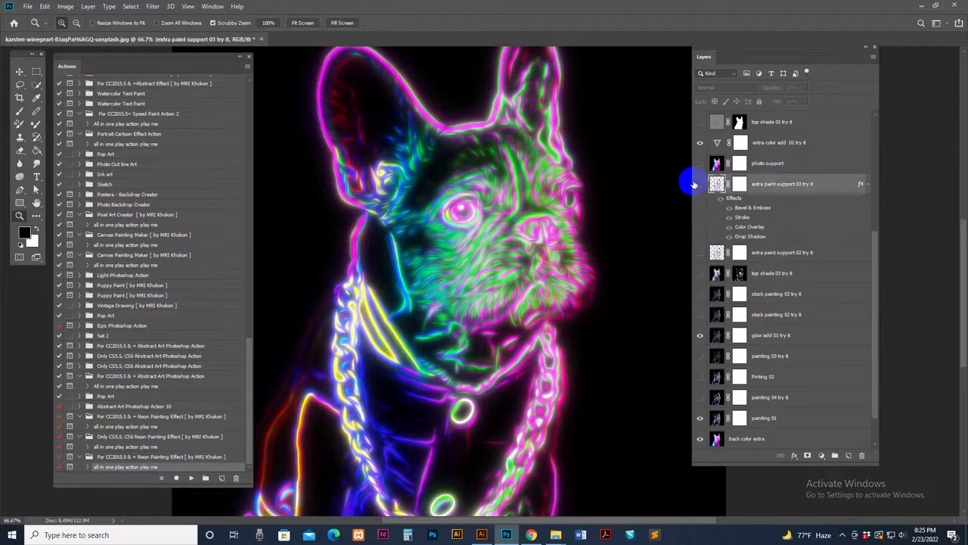
{"action": "left_click", "coordinate": [700, 187]}
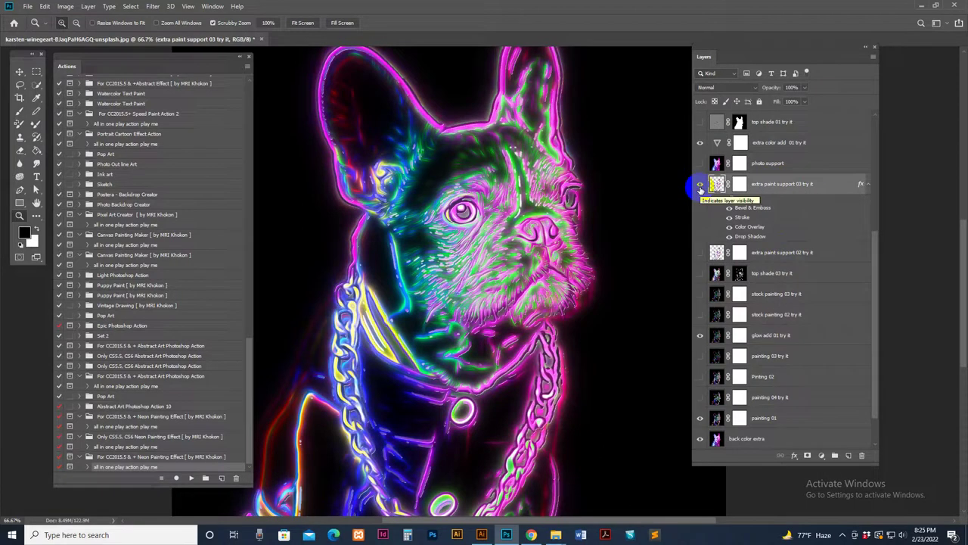
- Hide the extra paint support 03 try it layer and turn on the top shade 03 try it layer
{"action": "left_click", "coordinate": [720, 200]}
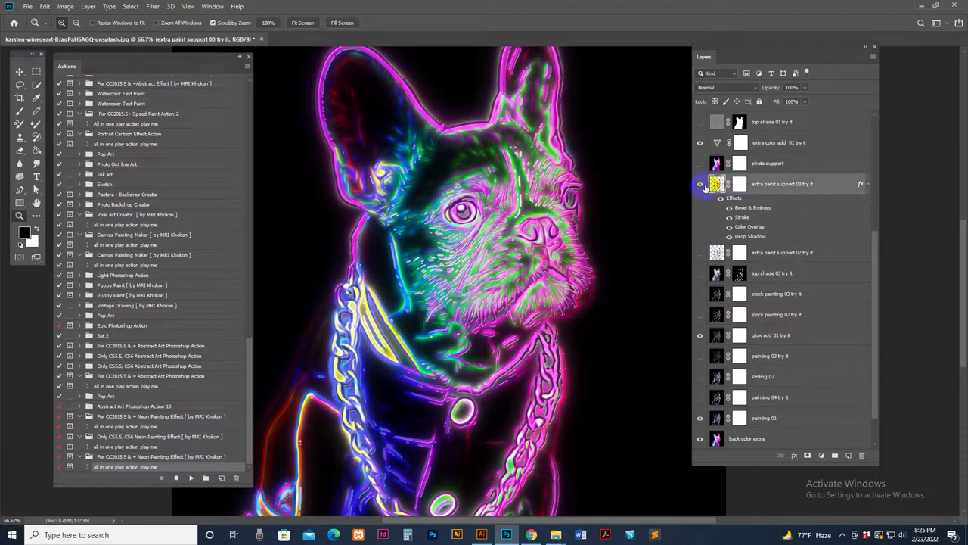
{"action": "left_click", "coordinate": [702, 186]}
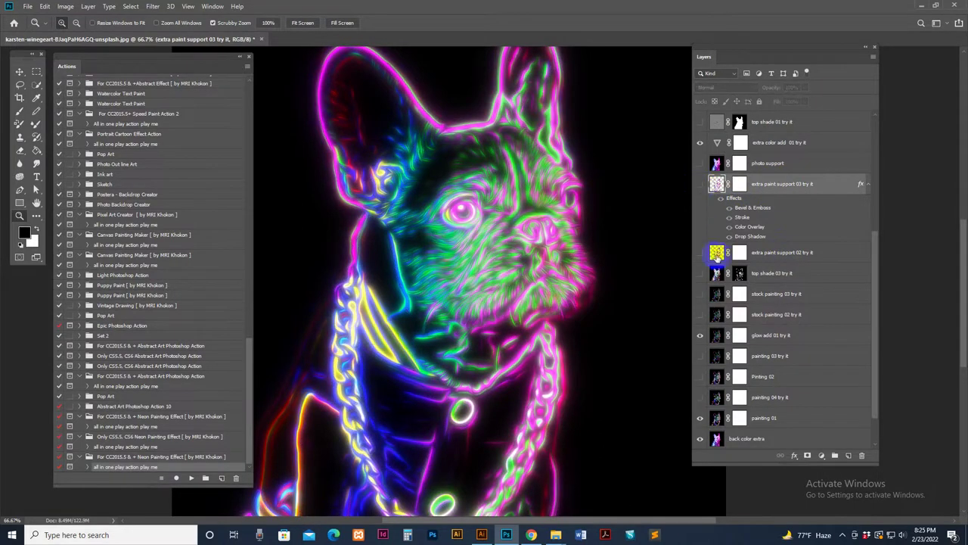
{"action": "left_click", "coordinate": [711, 276]}
{"action": "left_click", "coordinate": [699, 276]}
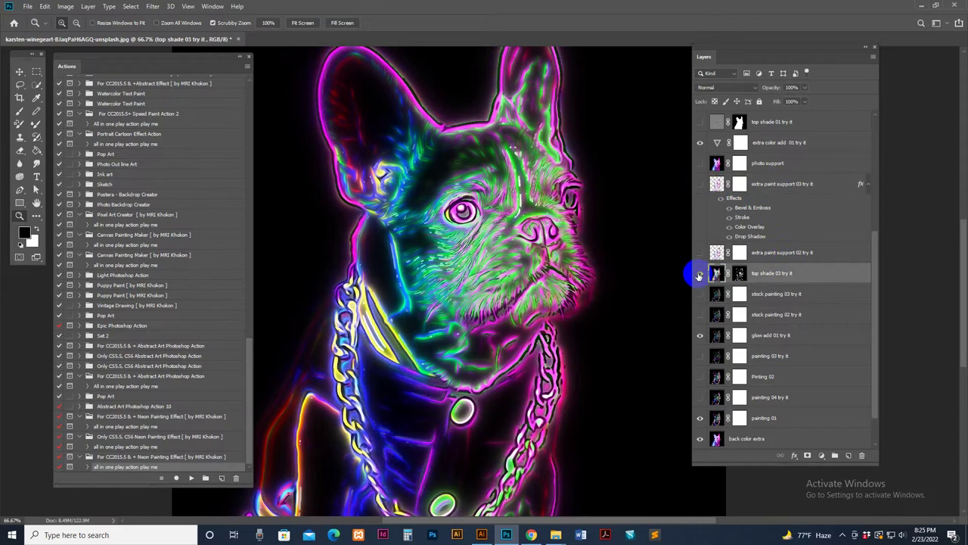
- Paint black with the Brush on the top shade 03 try it mask over the dog's ears, neck chain and outer outline
{"action": "left_click", "coordinate": [738, 276]}
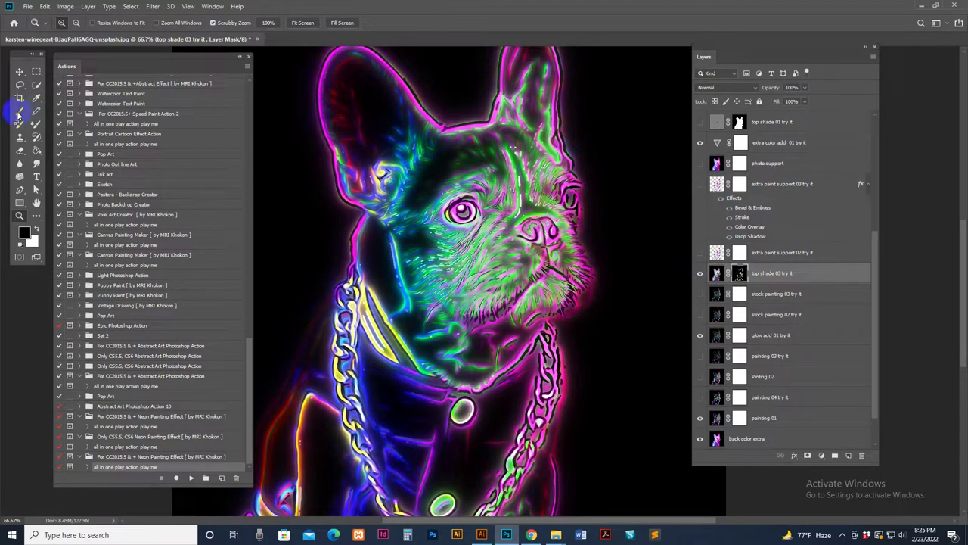
{"action": "left_click", "coordinate": [20, 110]}
{"action": "mouse_move", "coordinate": [327, 55]}
{"action": "left_mouse_down"}
{"action": "mouse_move", "coordinate": [330, 166]}
{"action": "mouse_move", "coordinate": [351, 261]}
{"action": "mouse_move", "coordinate": [349, 412]}
{"action": "mouse_move", "coordinate": [375, 382]}
{"action": "mouse_move", "coordinate": [374, 363]}
{"action": "mouse_move", "coordinate": [375, 375]}
{"action": "mouse_move", "coordinate": [400, 316]}
{"action": "left_mouse_up"}
{"action": "mouse_move", "coordinate": [382, 353]}
{"action": "left_mouse_down"}
{"action": "mouse_move", "coordinate": [400, 435]}
{"action": "mouse_move", "coordinate": [511, 437]}
{"action": "left_mouse_up"}
{"action": "left_click", "coordinate": [479, 341]}
{"action": "mouse_move", "coordinate": [591, 293]}
{"action": "left_mouse_down"}
{"action": "mouse_move", "coordinate": [565, 255]}
{"action": "mouse_move", "coordinate": [531, 276]}
{"action": "mouse_move", "coordinate": [557, 242]}
{"action": "mouse_move", "coordinate": [601, 232]}
{"action": "mouse_move", "coordinate": [614, 186]}
{"action": "mouse_move", "coordinate": [597, 155]}
{"action": "left_mouse_up"}
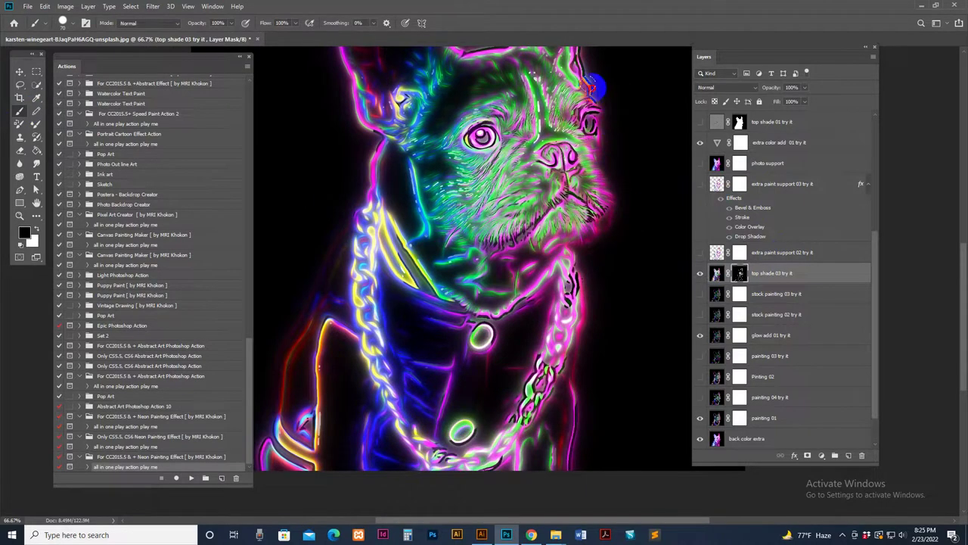
{"action": "left_click_drag", "start_coordinate": [575, 34], "coordinate": [576, 153]}
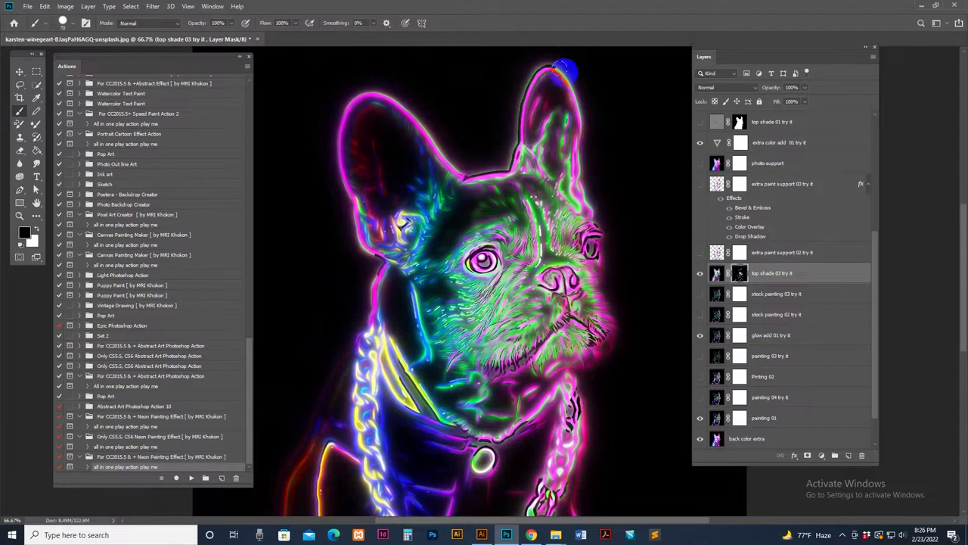